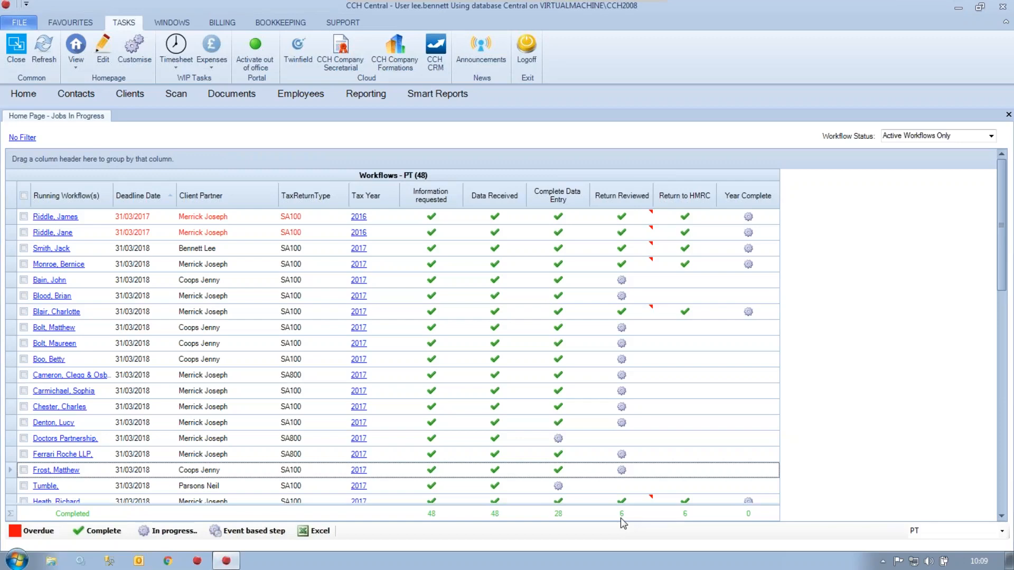
- Turn off icons in the personal tax workflow grid and show the employee assigned to each milestone instead
right_click(502, 314)
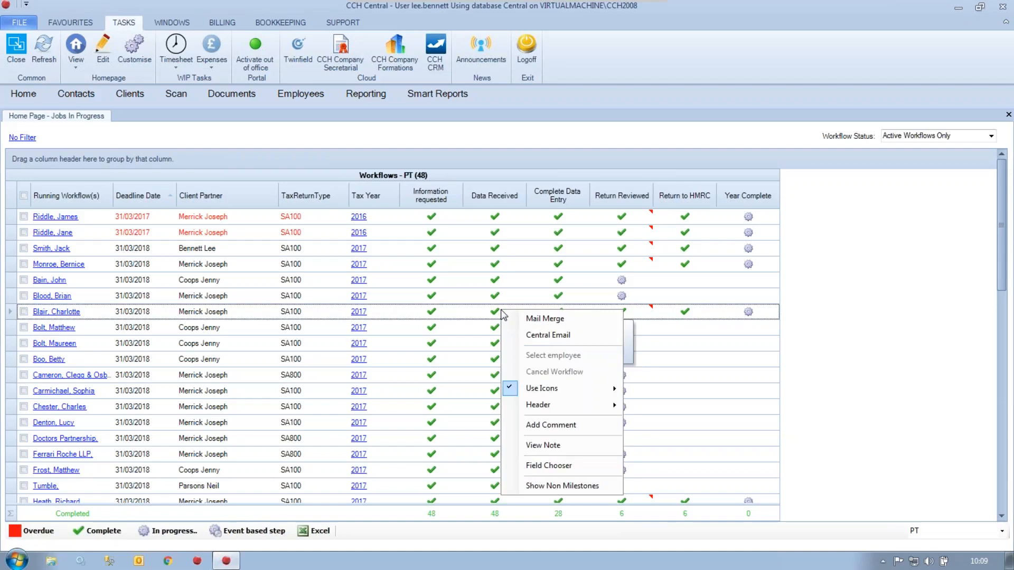
mouse_move(575, 393)
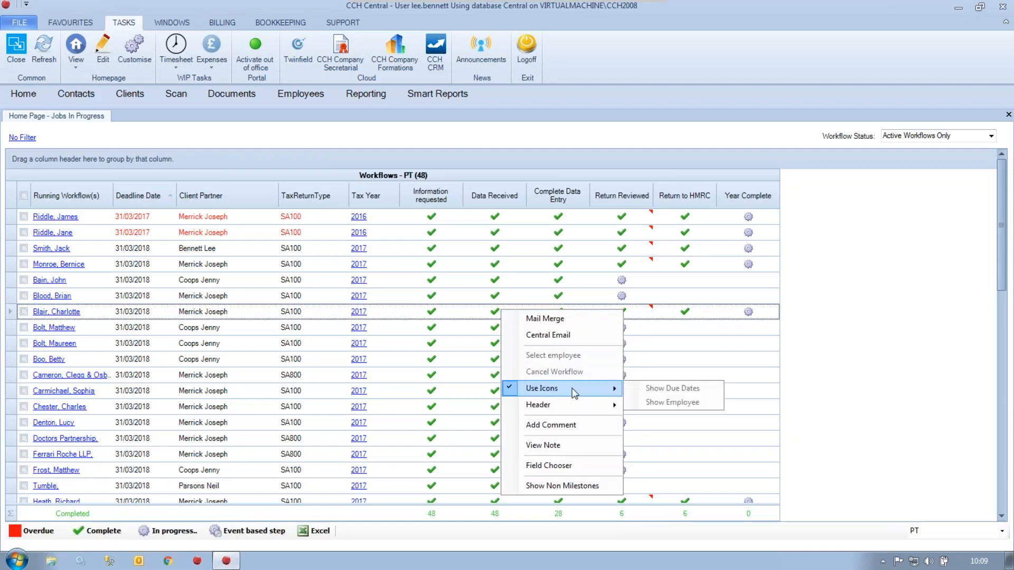
left_click(572, 390)
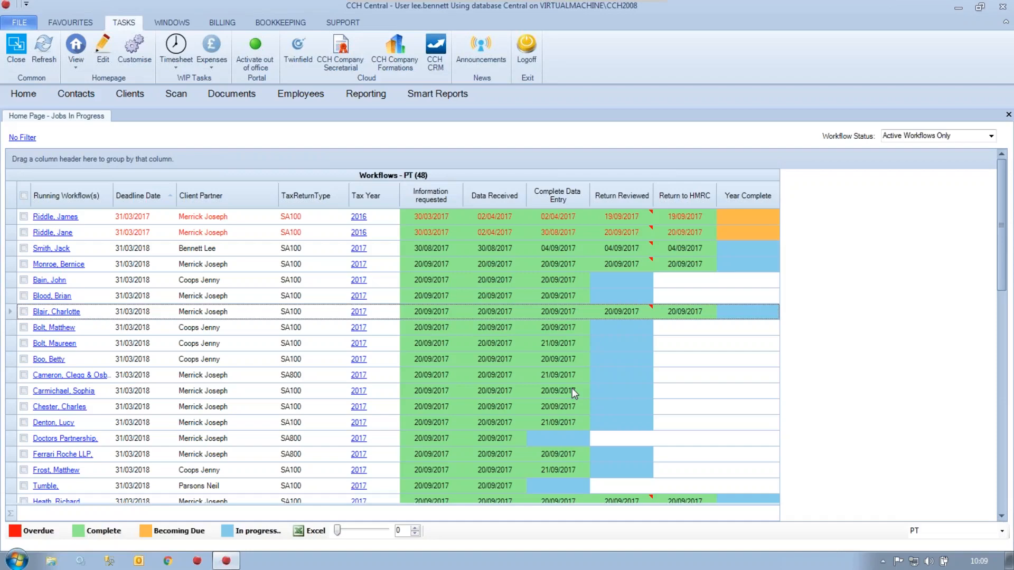
right_click(553, 318)
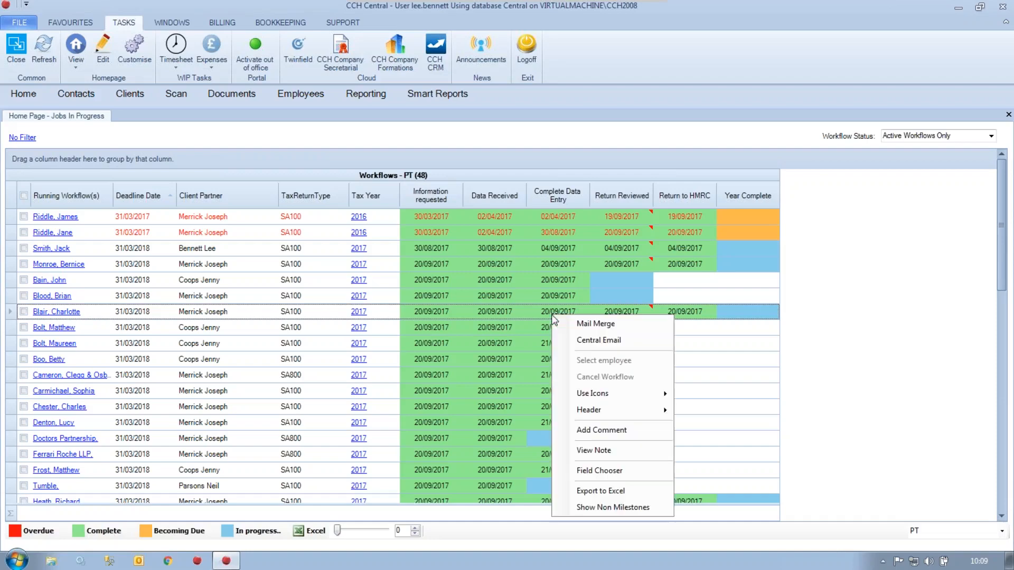
mouse_move(645, 397)
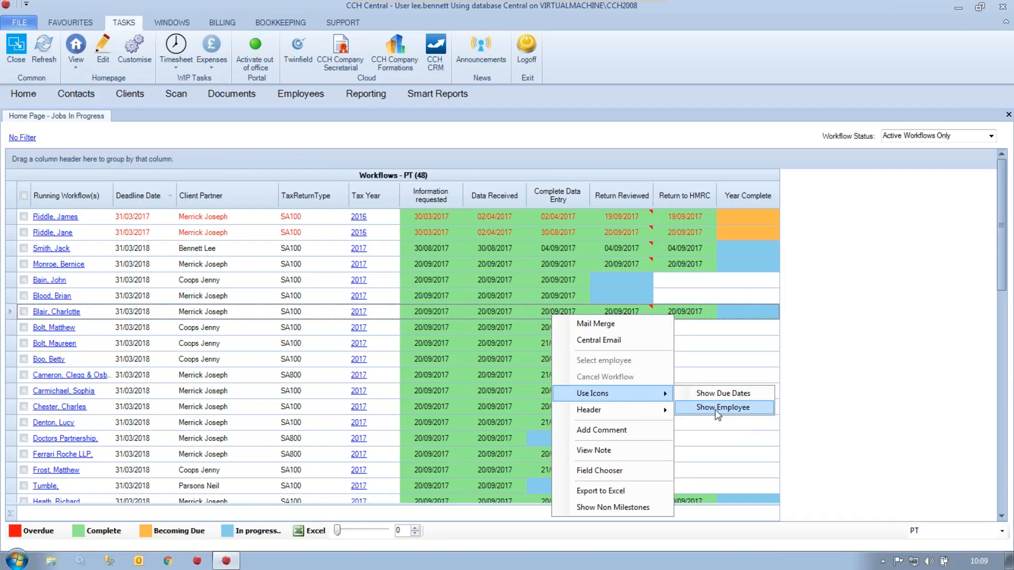
left_click(715, 411)
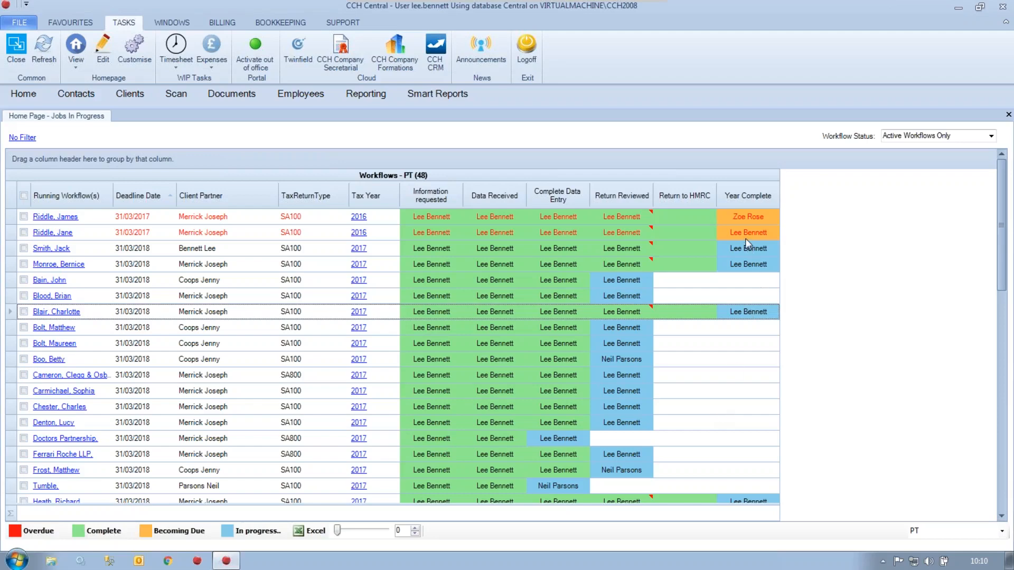
- Set the workflow status selection to All Workflows
mouse_move(734, 226)
mouse_move(630, 364)
mouse_move(614, 470)
left_click(991, 136)
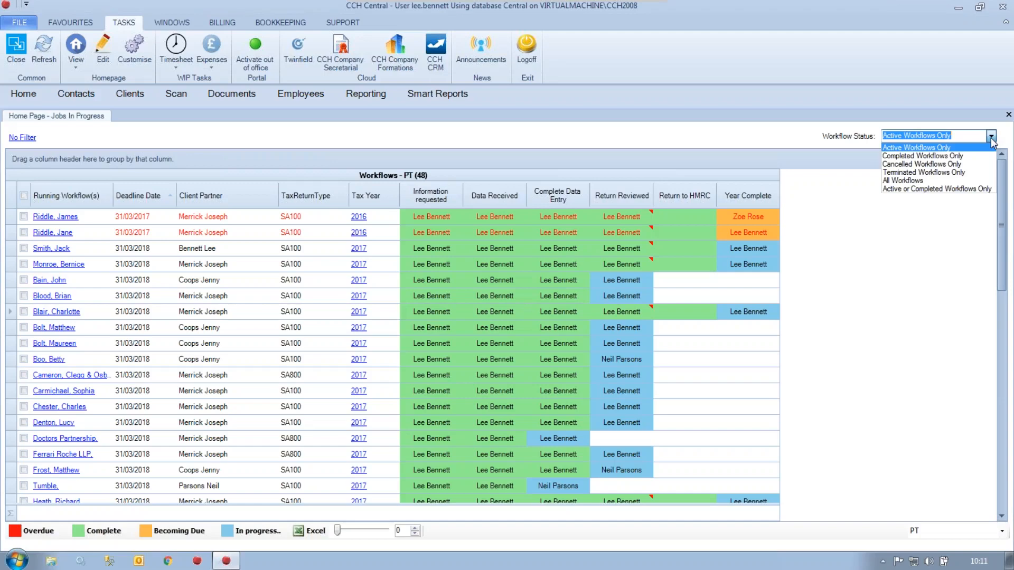
left_click(921, 181)
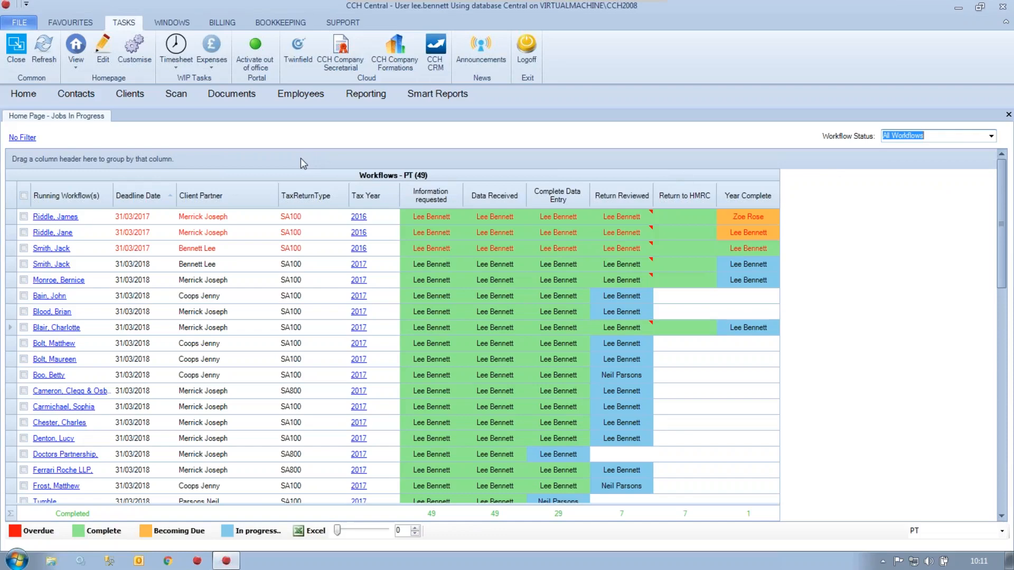
- Filter the workflows with Client Partner equal to the partner of the first listed workflow and apply the filter
left_click(29, 142)
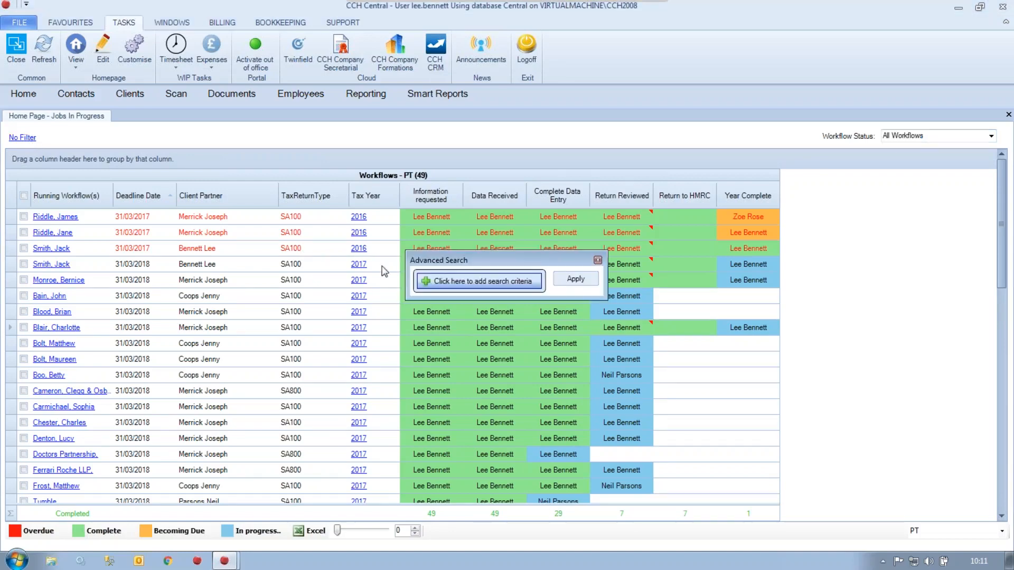
left_click(497, 280)
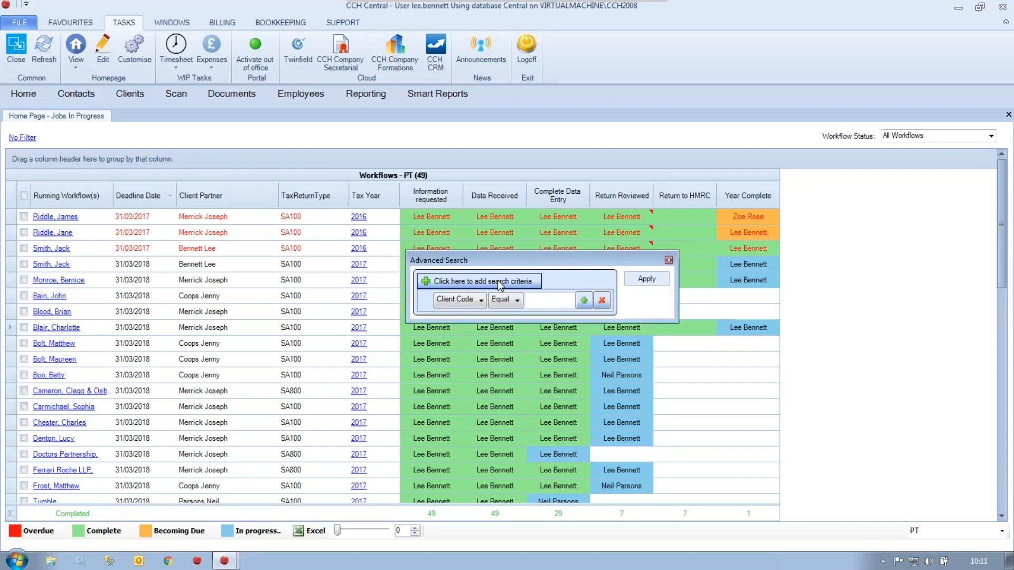
left_click(479, 300)
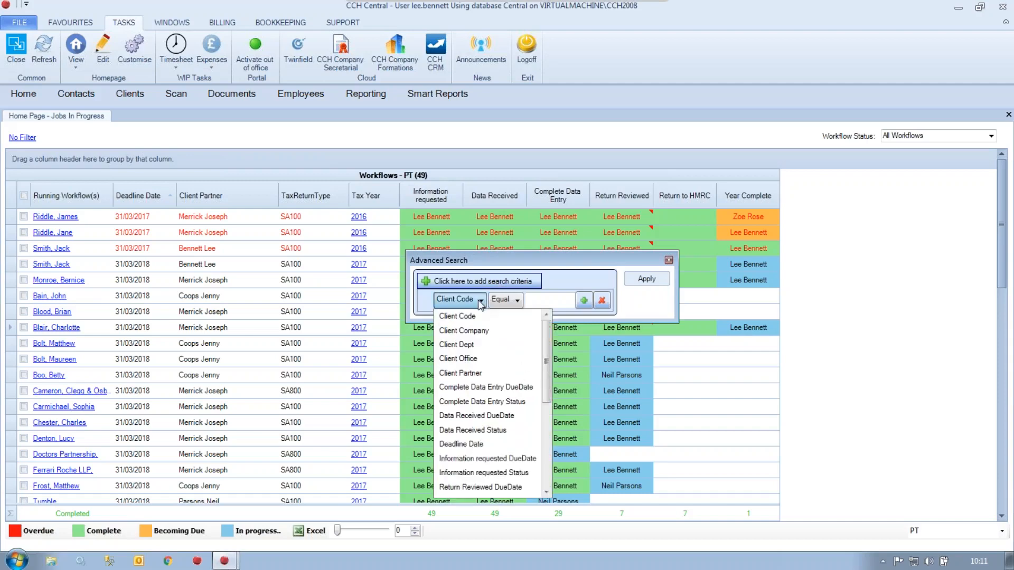
left_click(477, 375)
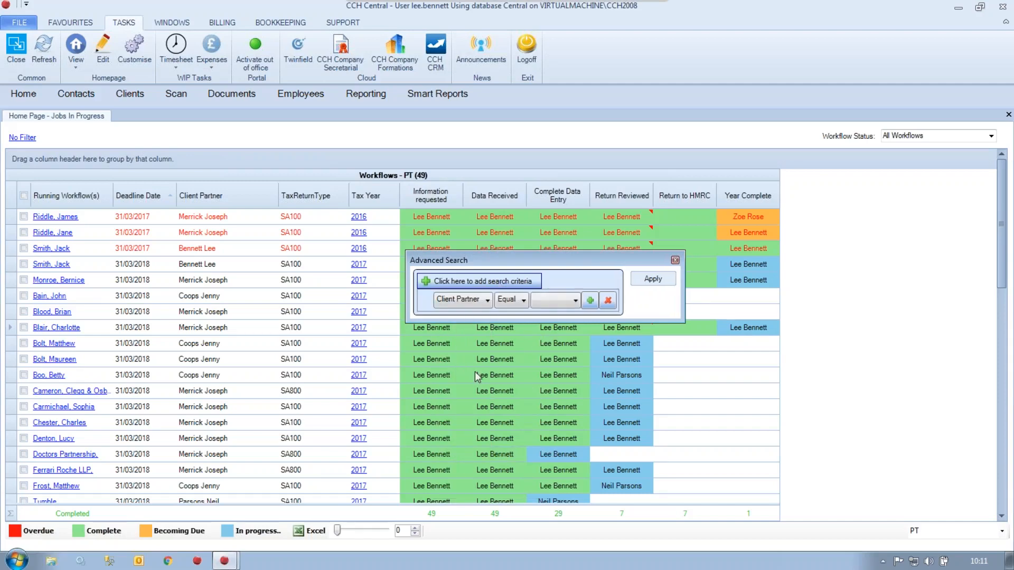
left_click(569, 308)
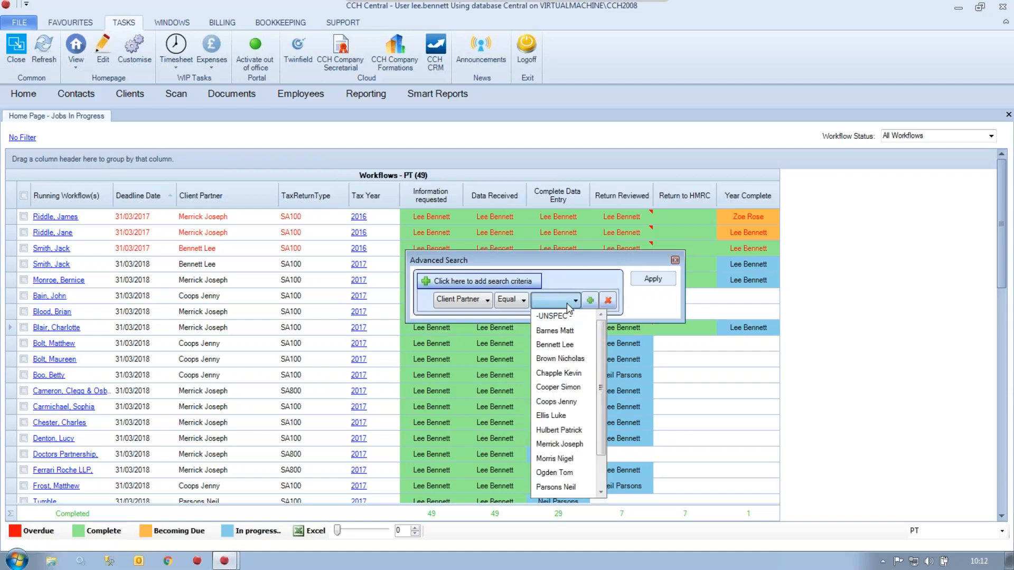
left_click(566, 445)
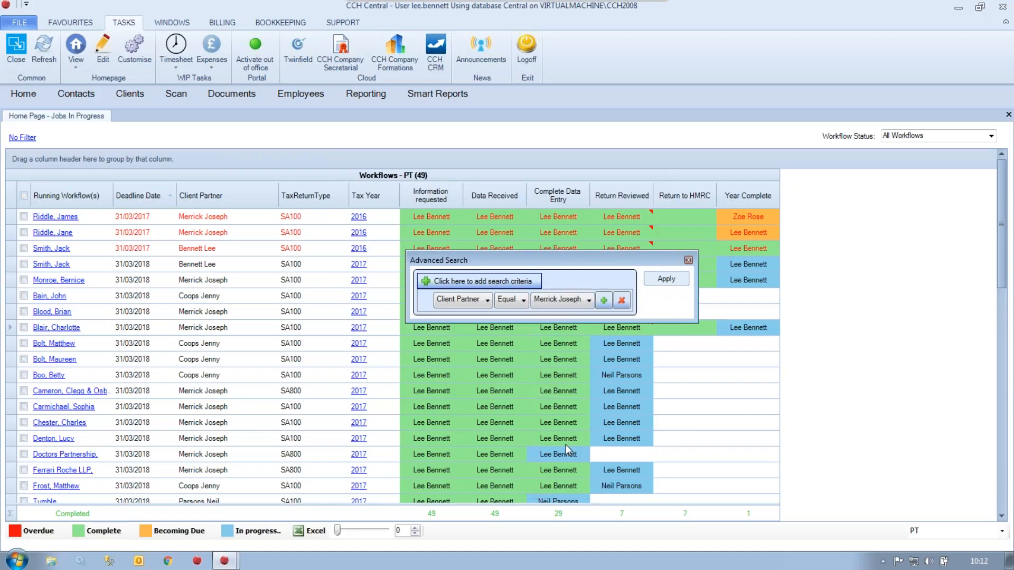
left_click(666, 279)
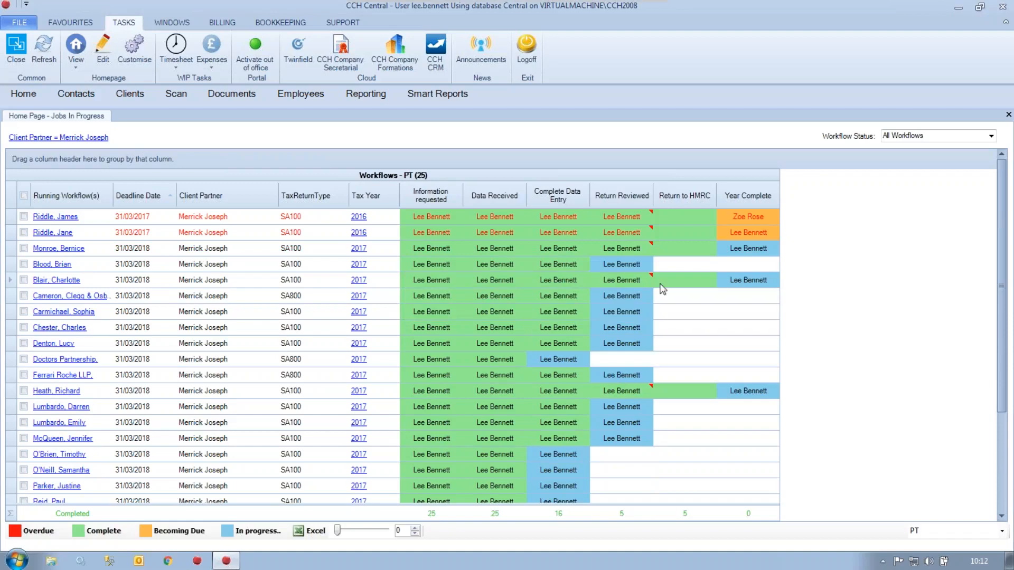
- Add the condition And Return Reviewed Status Equal In Progress to the existing partner filter and apply it
left_click(100, 139)
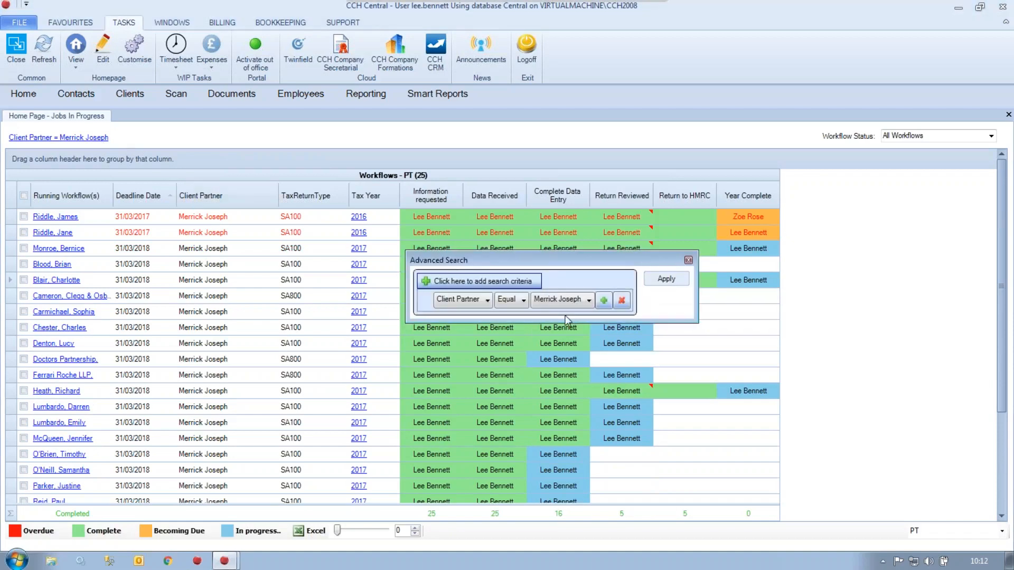
left_click(604, 300)
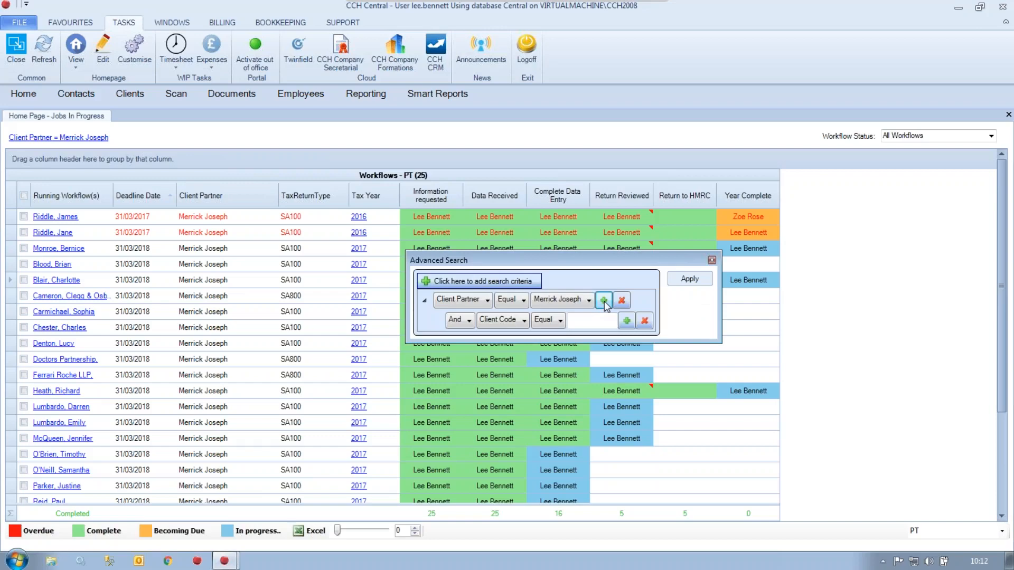
left_click(512, 321)
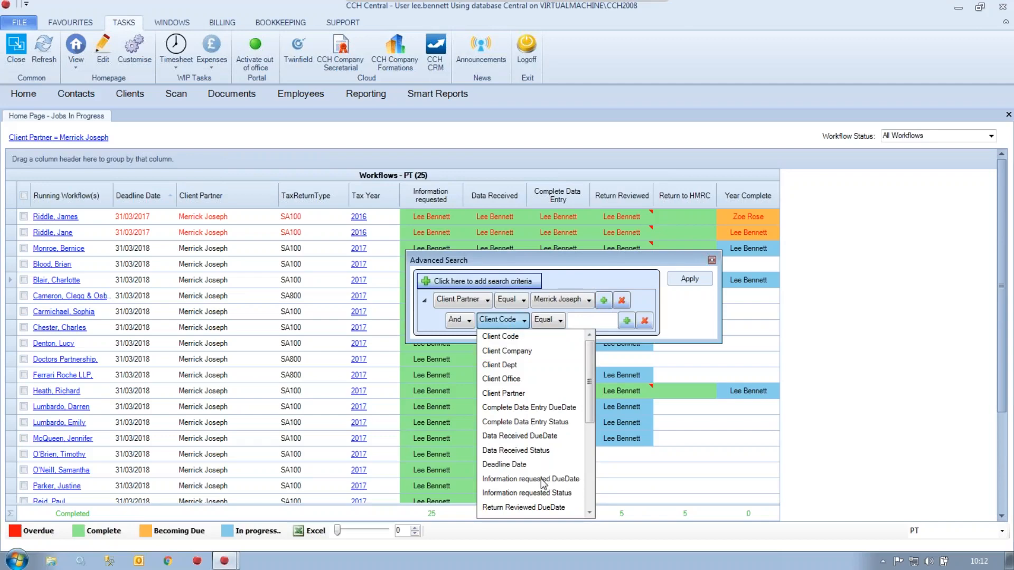
left_click(590, 512)
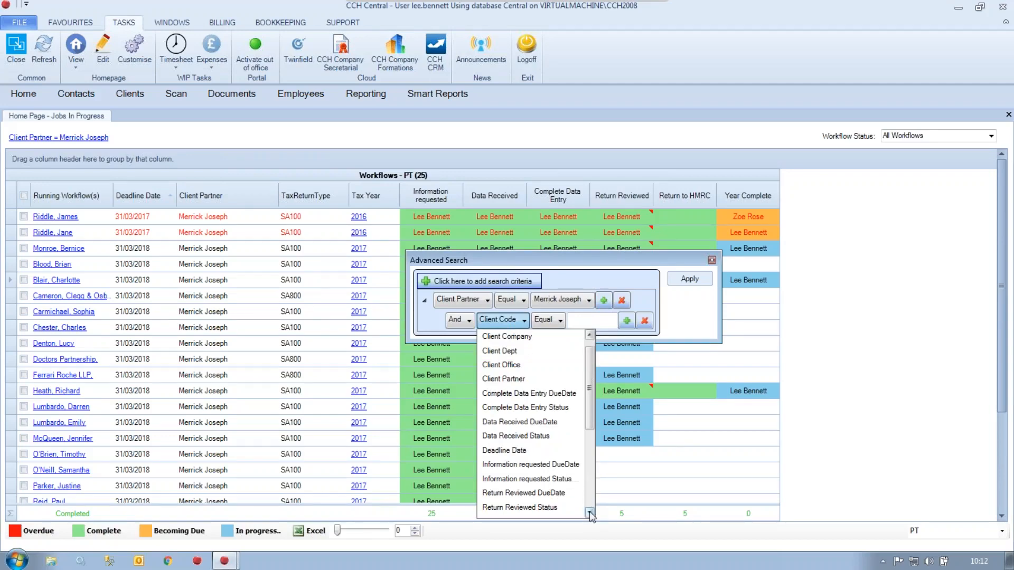
left_click(556, 508)
left_click(642, 321)
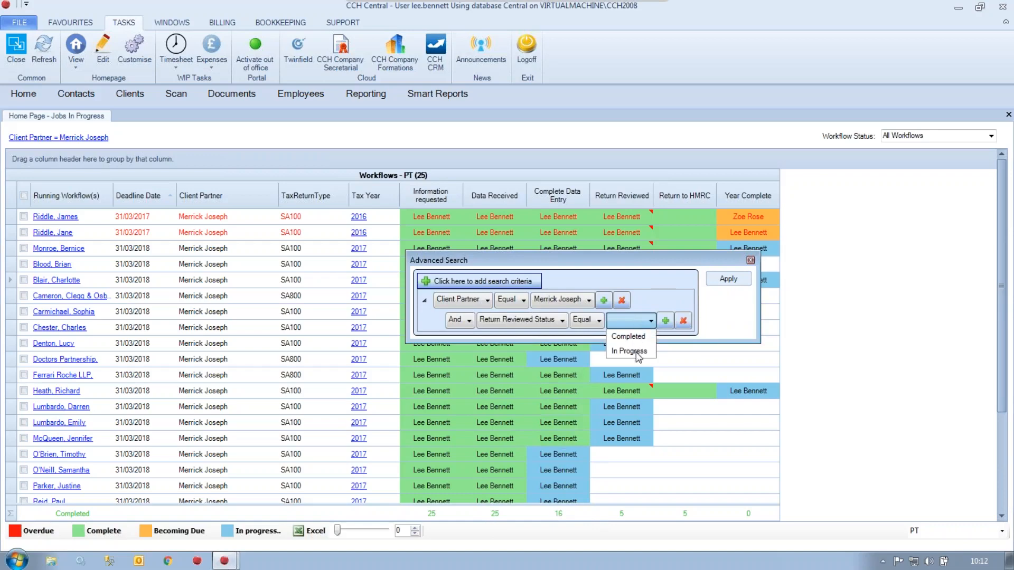
left_click(637, 353)
left_click(729, 279)
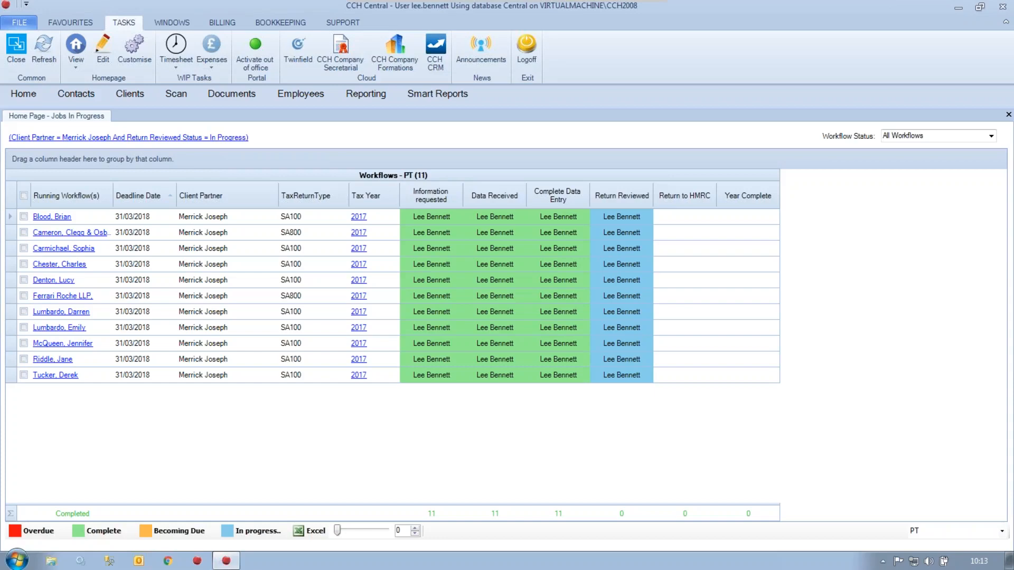
left_click(77, 62)
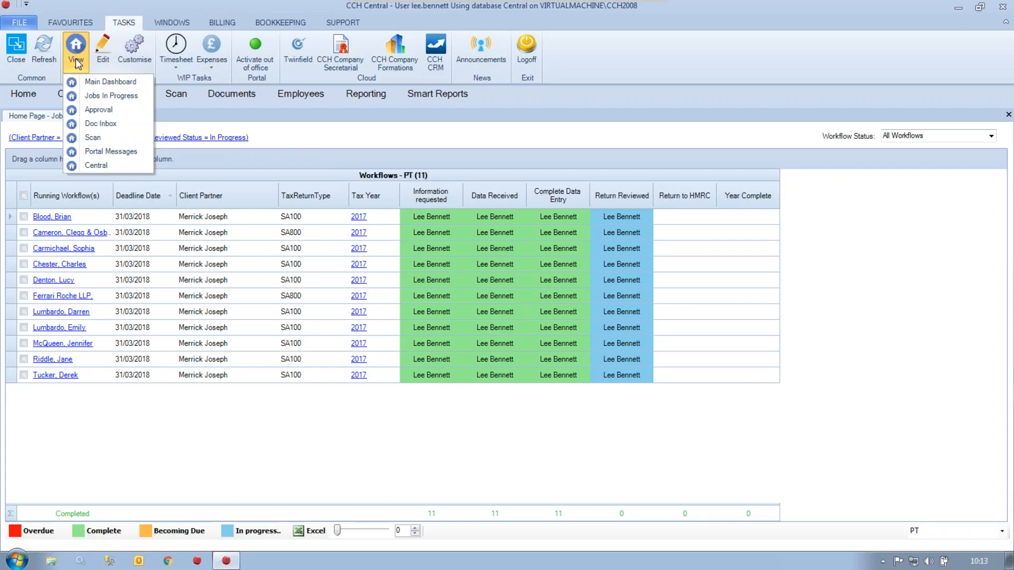
left_click(430, 437)
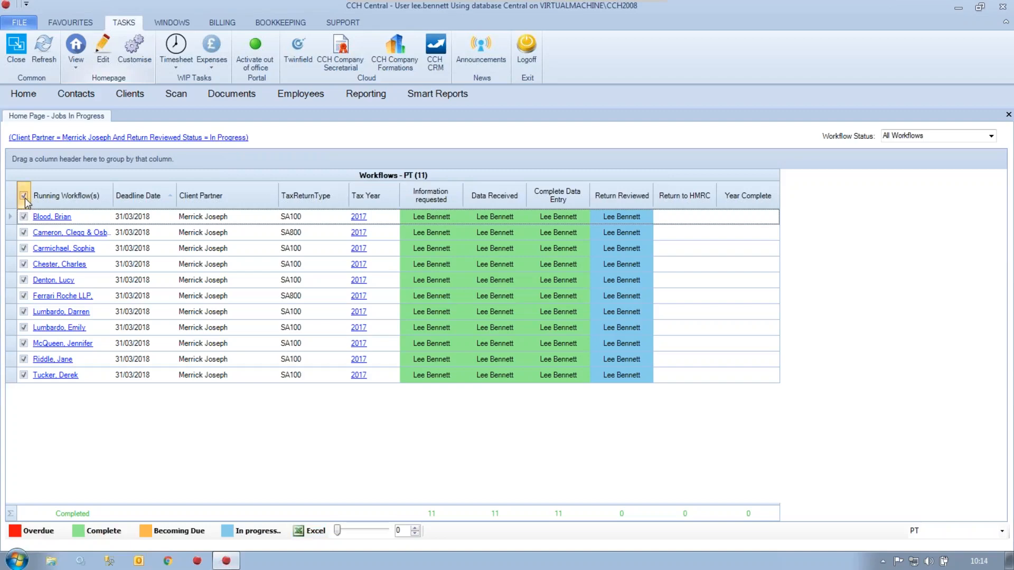
- Check which actions are available for the selected workflows, such as Mail Merge and Central Email
right_click(495, 284)
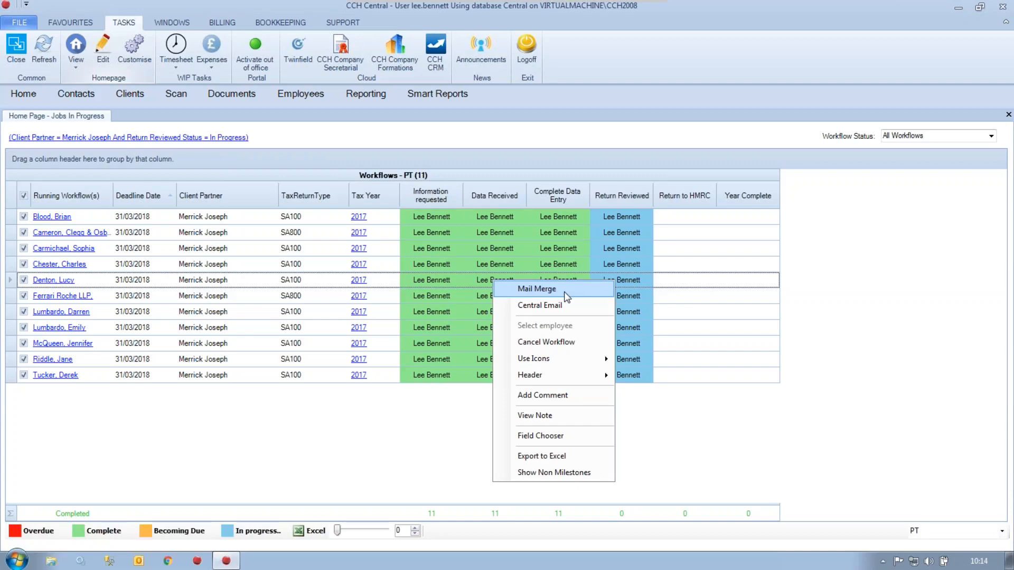
left_click(446, 440)
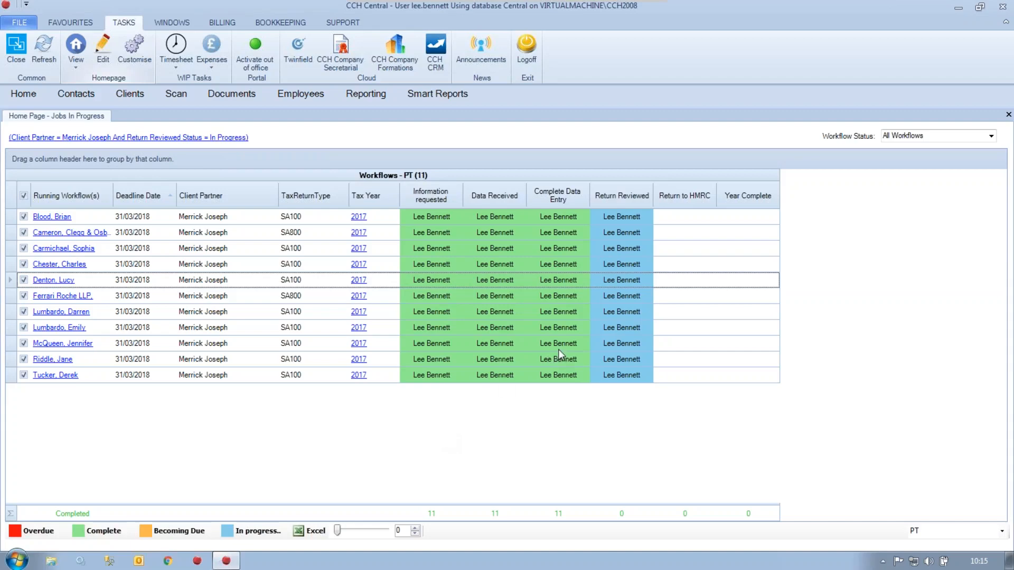
- Pass the Return Reviewed step from the currently highlighted workflow row and refresh the workflow list
right_click(640, 284)
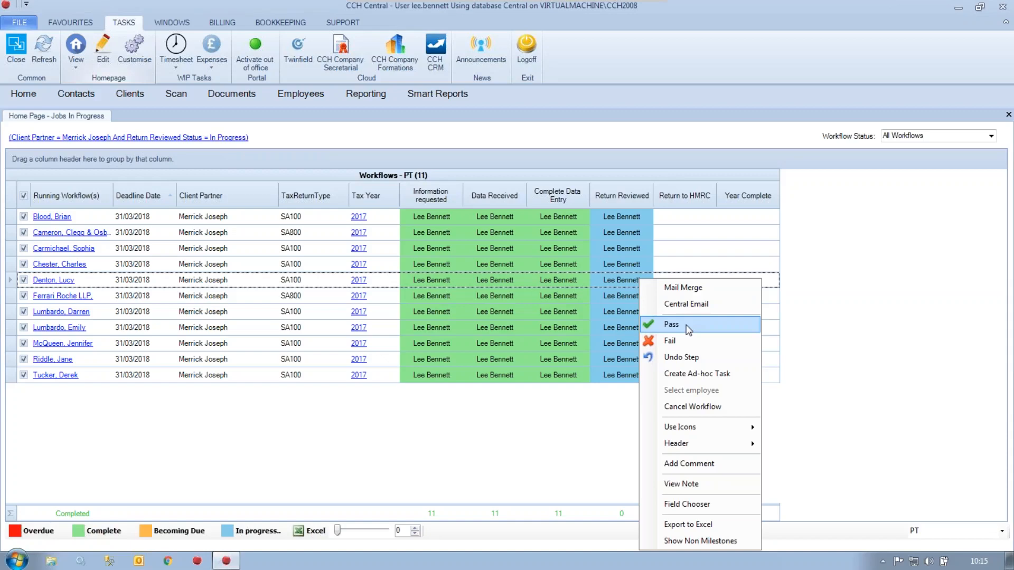
left_click(672, 324)
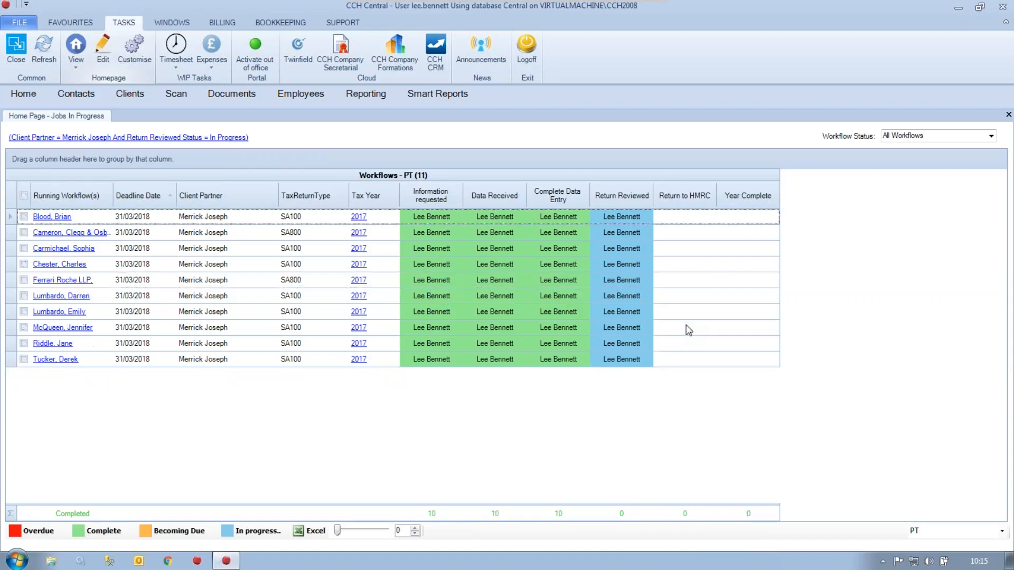
mouse_move(689, 330)
left_click(45, 57)
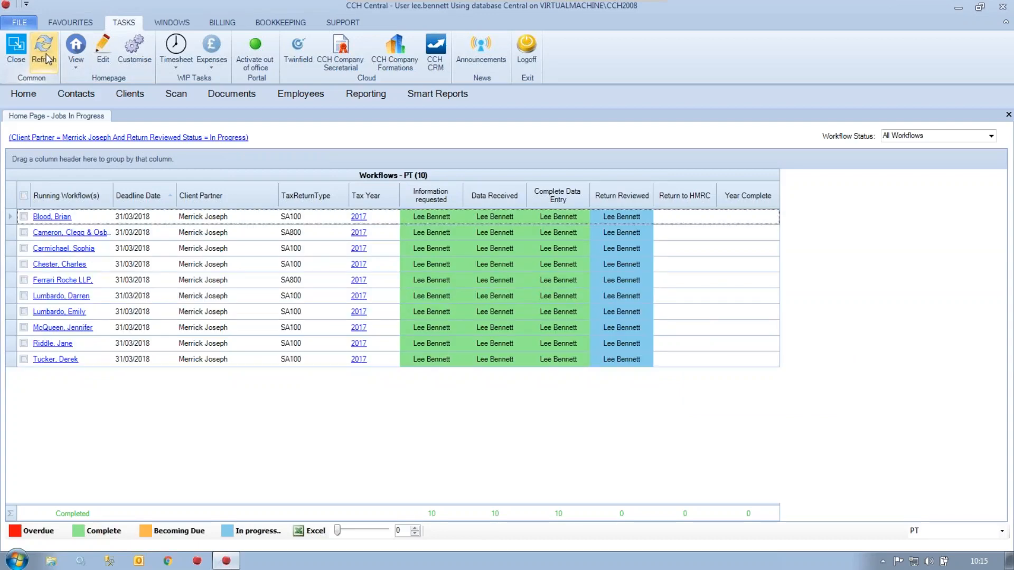
- Remove the client partner and Return Reviewed Status criteria from the filter and apply the empty filter
left_click(238, 138)
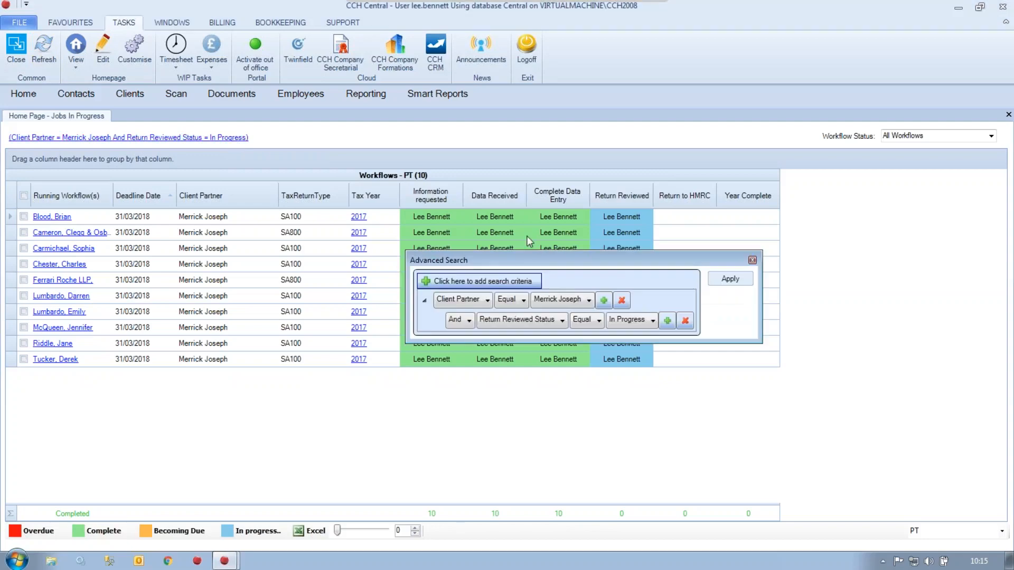
left_click(622, 299)
left_click(575, 279)
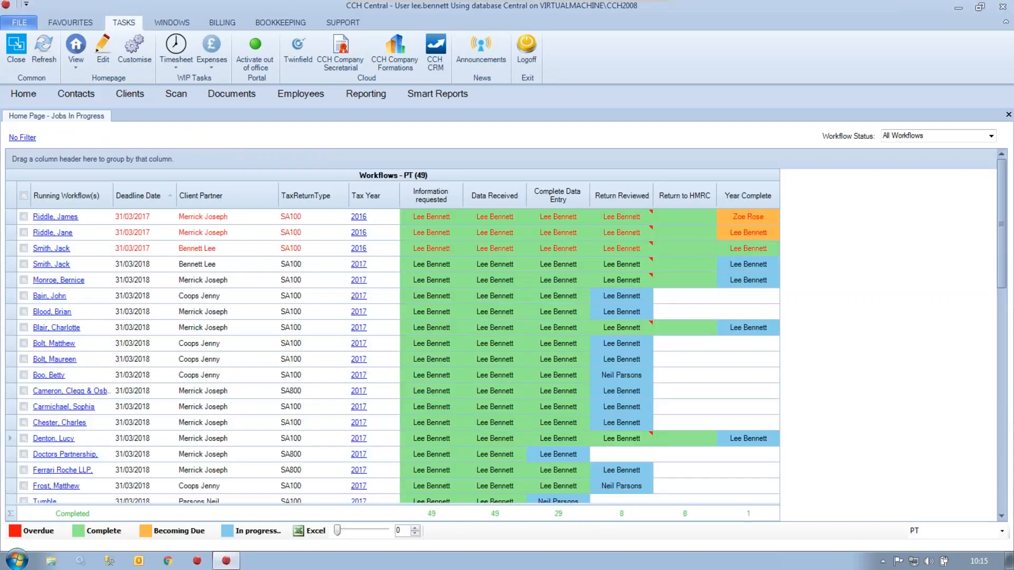
- Switch the milestone columns of the workflow grid back to icons
right_click(569, 281)
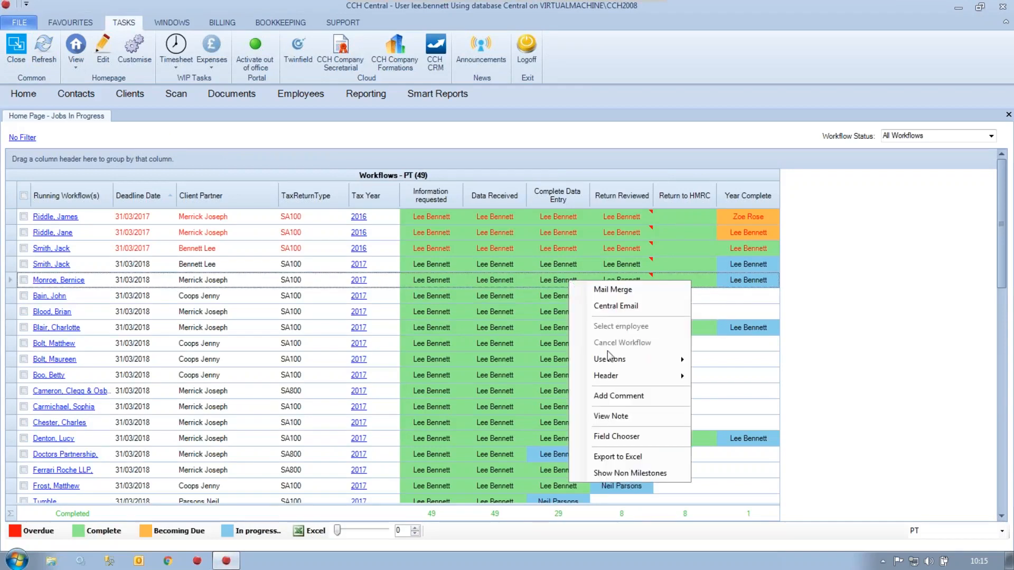
mouse_move(627, 361)
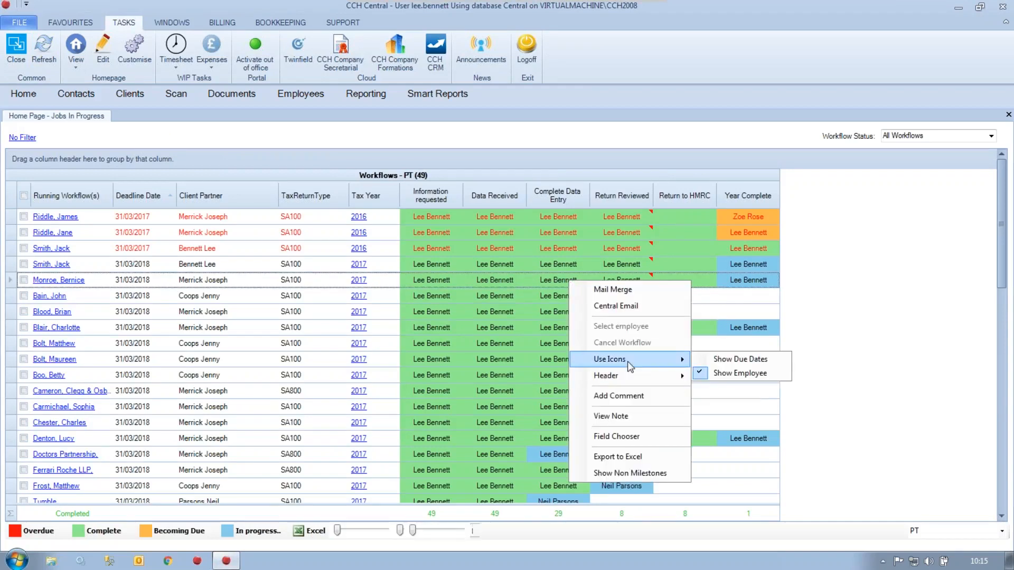
left_click(628, 362)
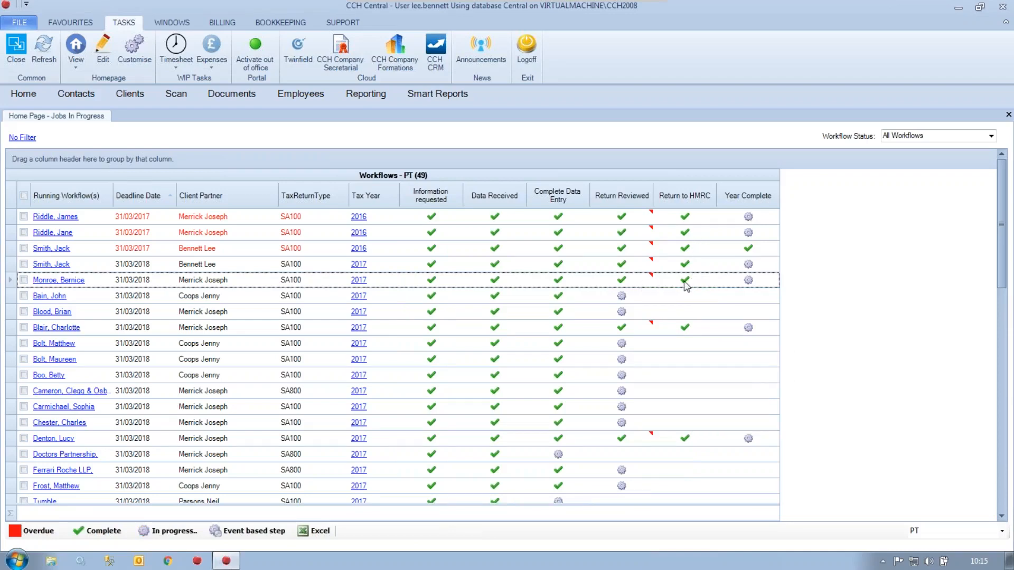
- Pass the Return Reviewed step for the third listed workflow whose review is in progress
mouse_move(687, 285)
right_click(628, 349)
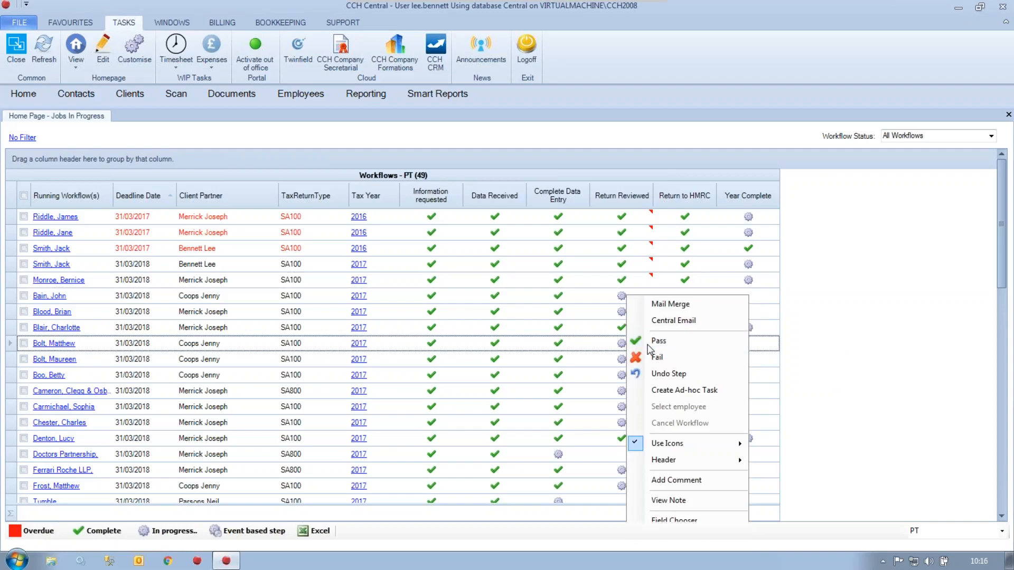
left_click(655, 342)
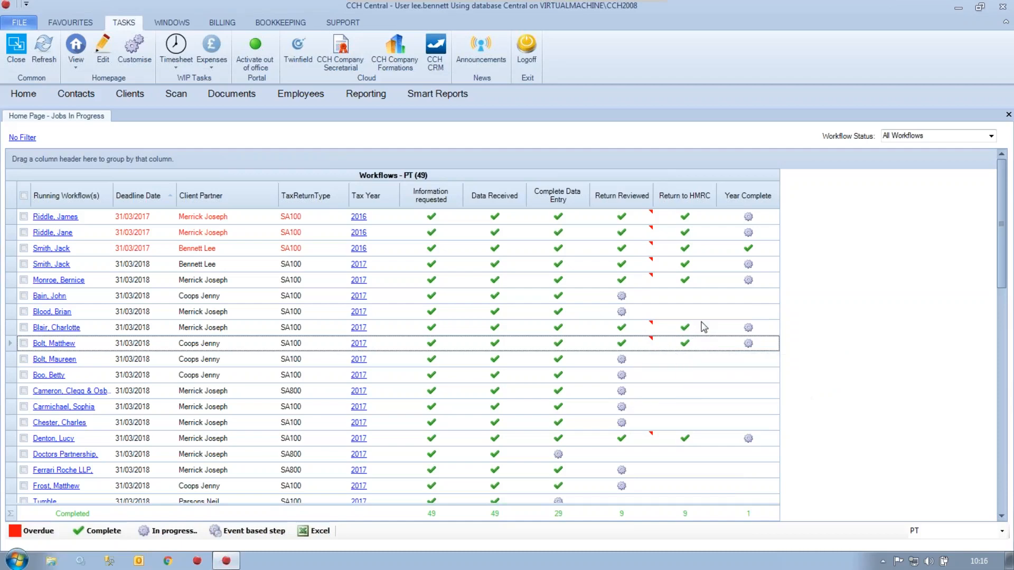
- Switch the home page view from Jobs In Progress to Main Dashboard
mouse_move(683, 353)
left_click(78, 63)
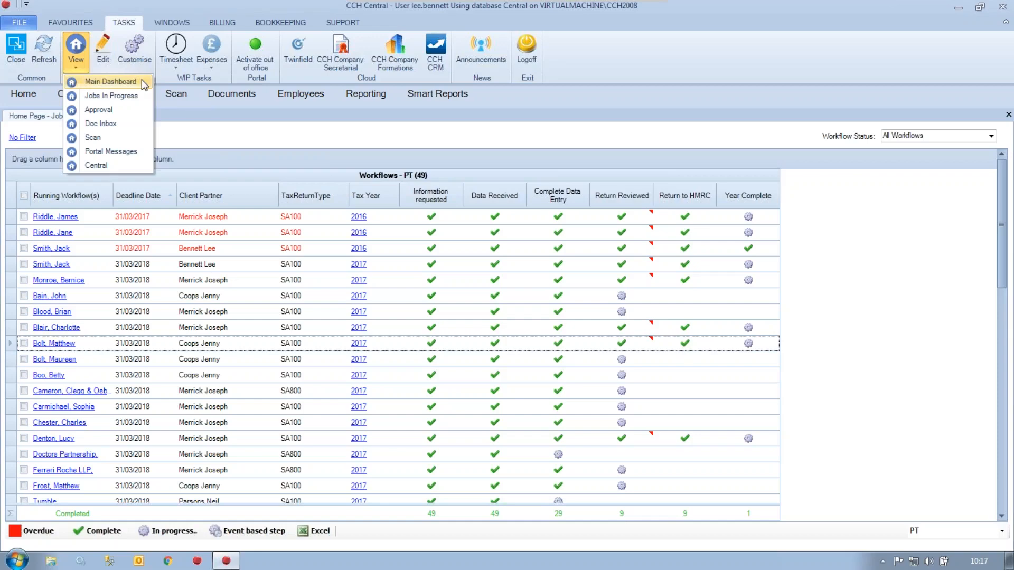
left_click(109, 81)
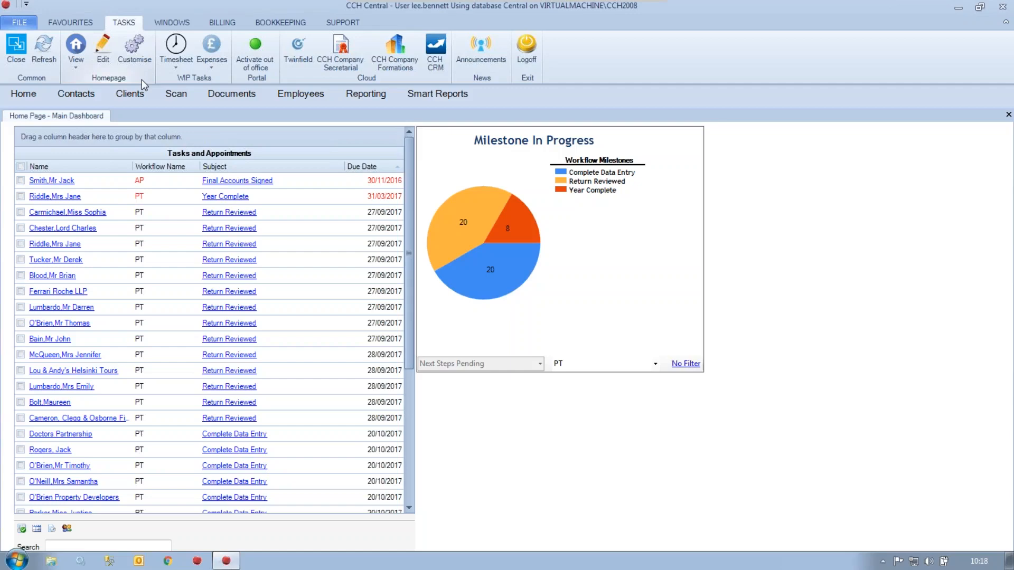
- Mark the overdue Year Complete task in Tasks and Appointments as completed from its task window
left_click(227, 197)
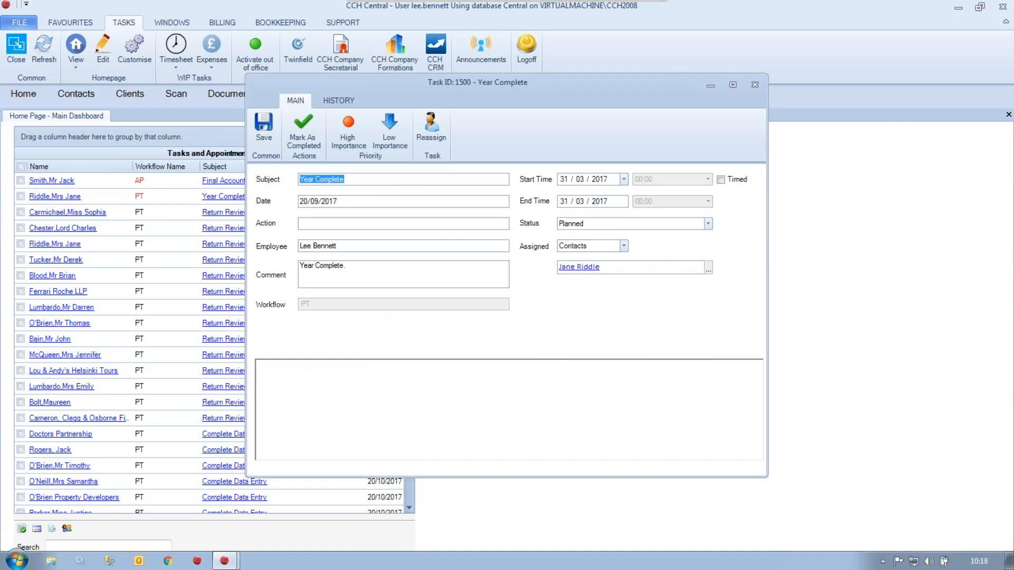
left_click(437, 142)
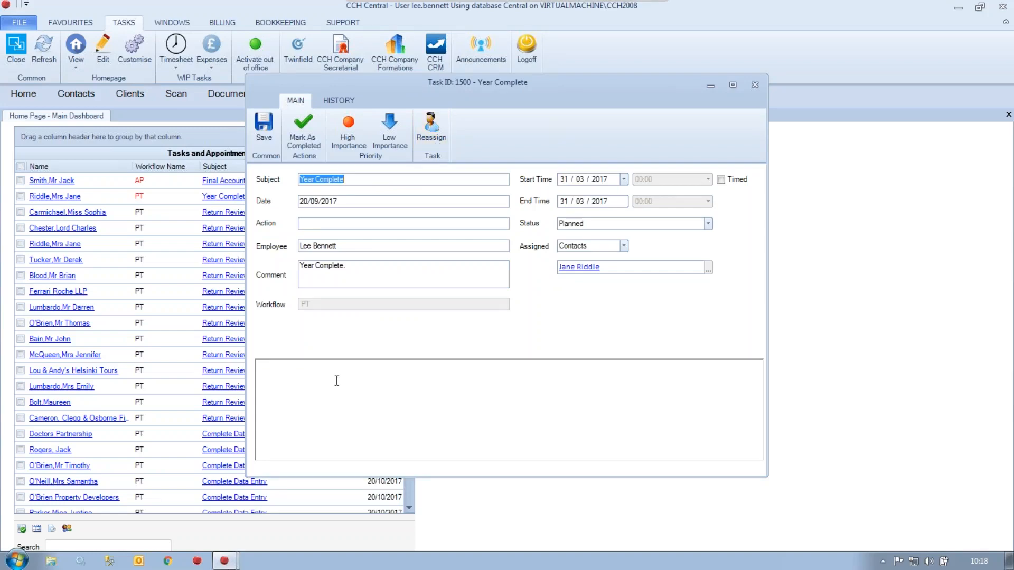
left_click(312, 146)
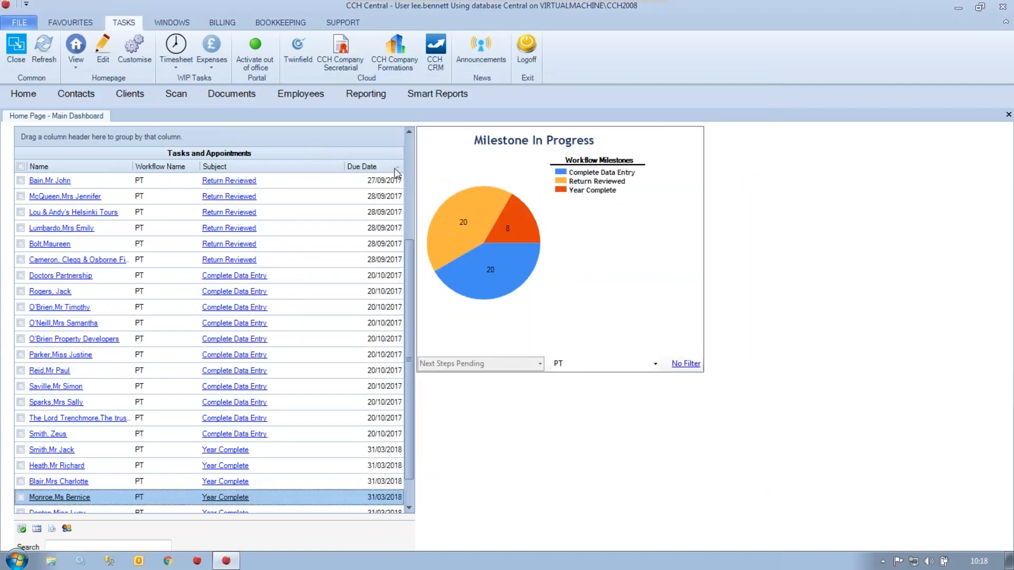
- Open the Return Reviewed task in the sixth row of Tasks and Appointments and pass it
left_click(410, 151)
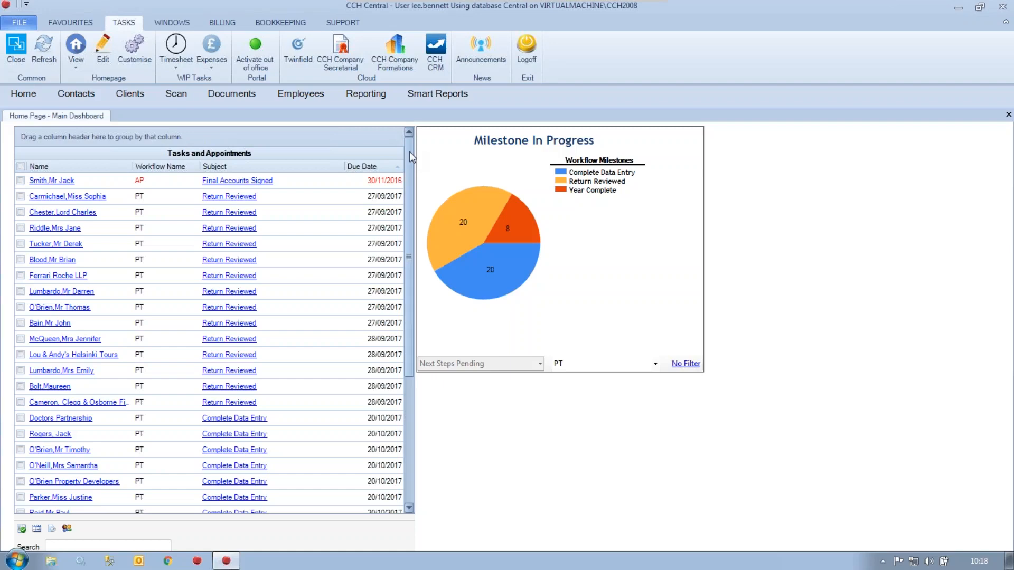
left_click(239, 260)
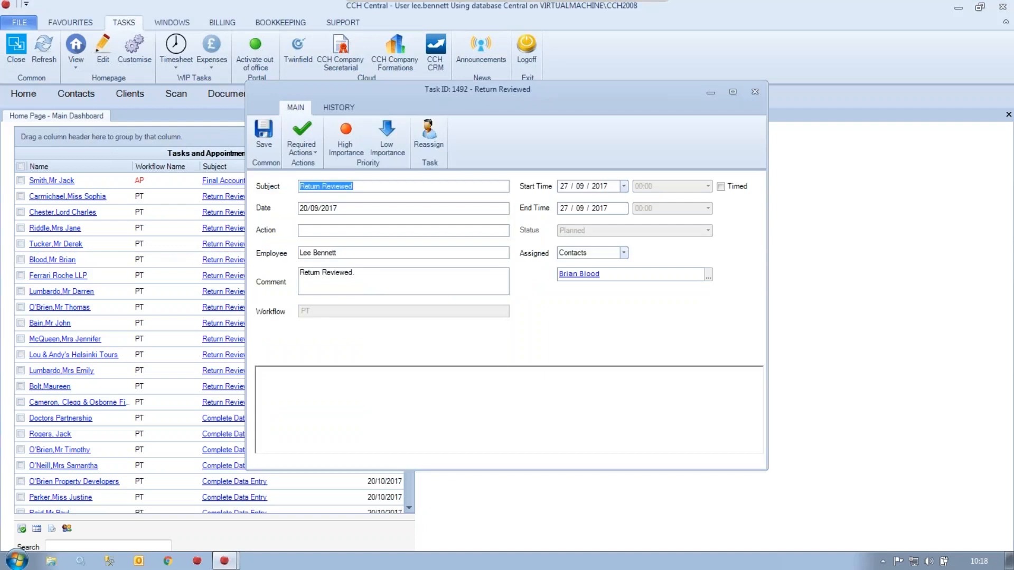
left_click(314, 153)
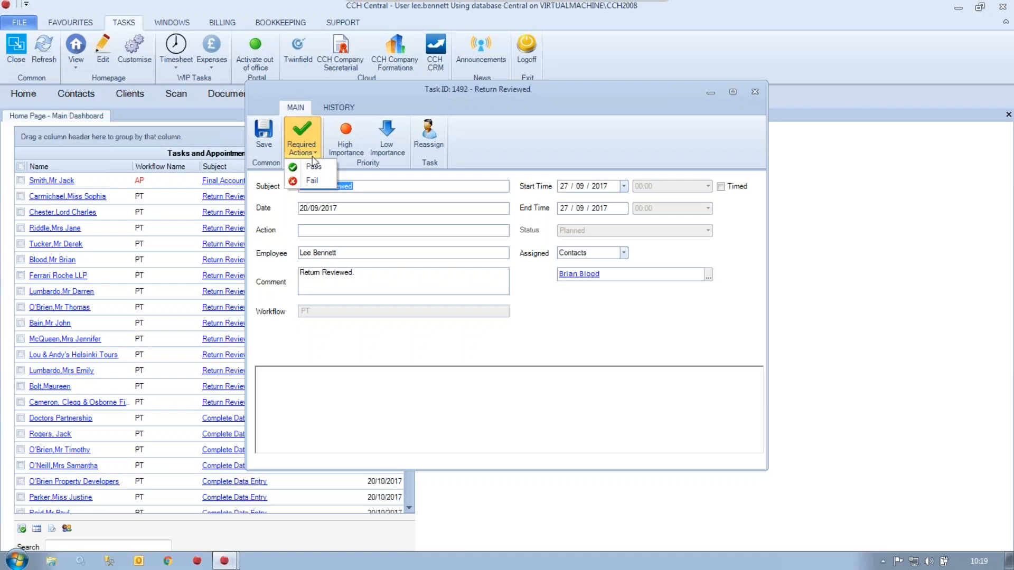
left_click(315, 168)
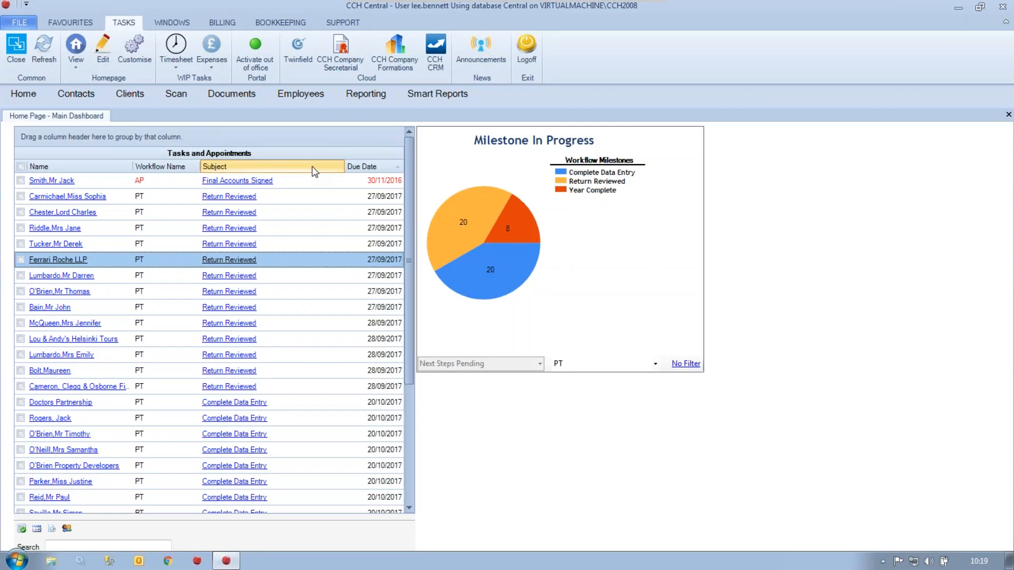
- Select the first five Complete Data Entry tasks in Tasks and Appointments and complete them together
left_click(21, 403)
left_click(20, 418)
left_click(20, 434)
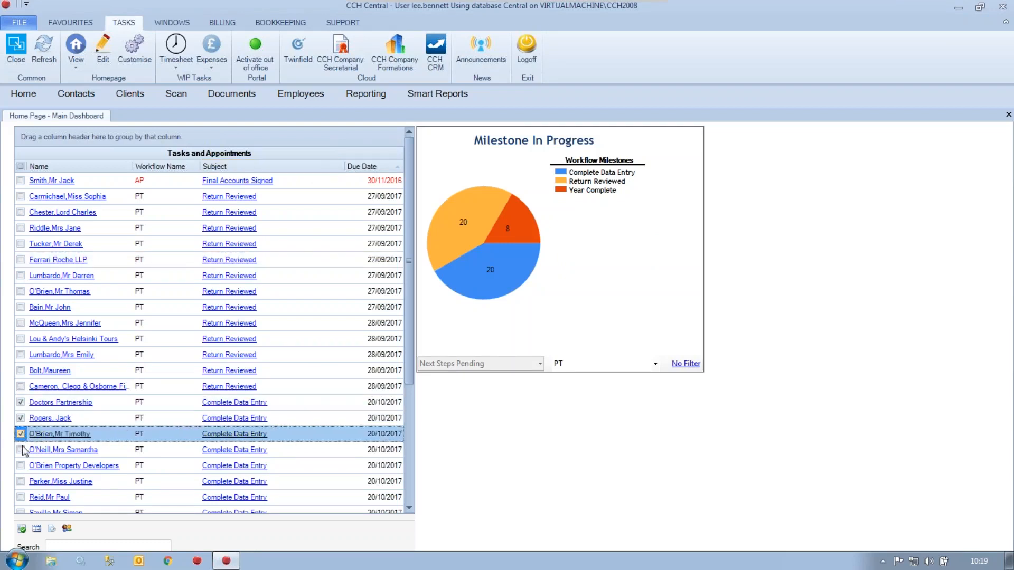
left_click(21, 450)
left_click(20, 466)
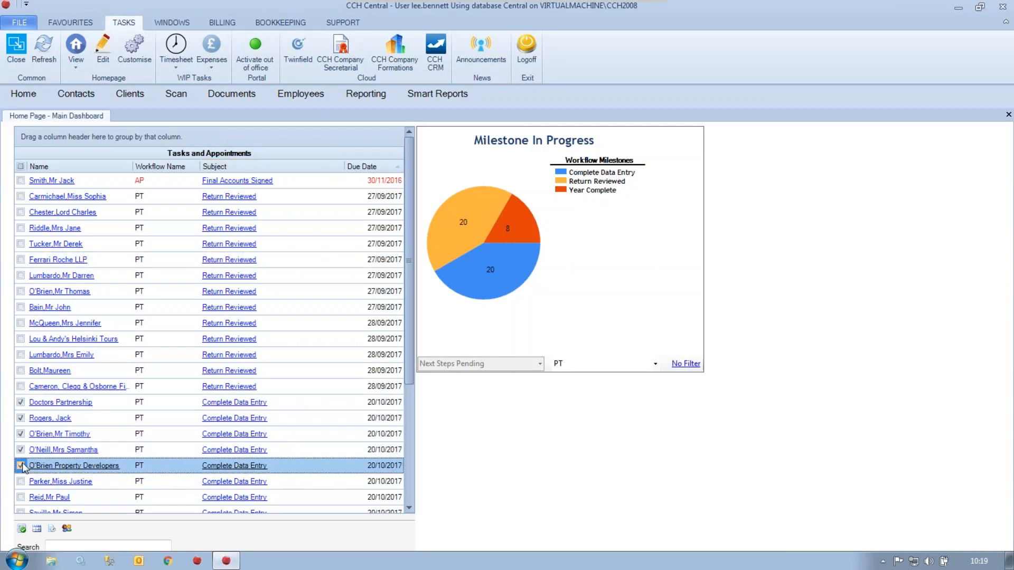
left_click(22, 529)
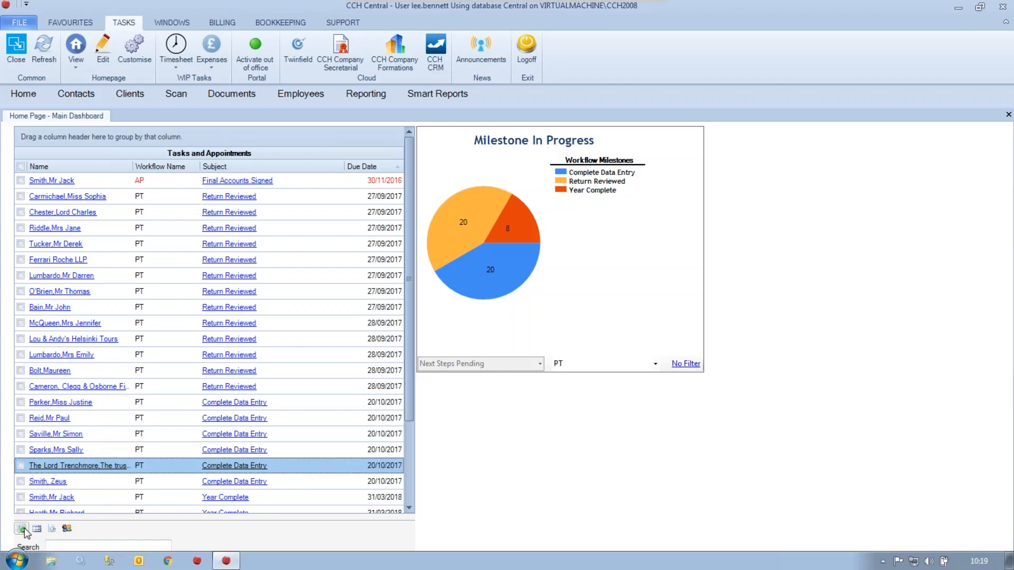
- Select the second to fifth Complete Data Entry tasks in Tasks and Appointments
left_click(21, 418)
left_click(21, 433)
left_click(20, 450)
left_click(20, 466)
- View the client records behind the Complete Data Entry slice of the Milestone In Progress chart, then close the list
left_click(503, 271)
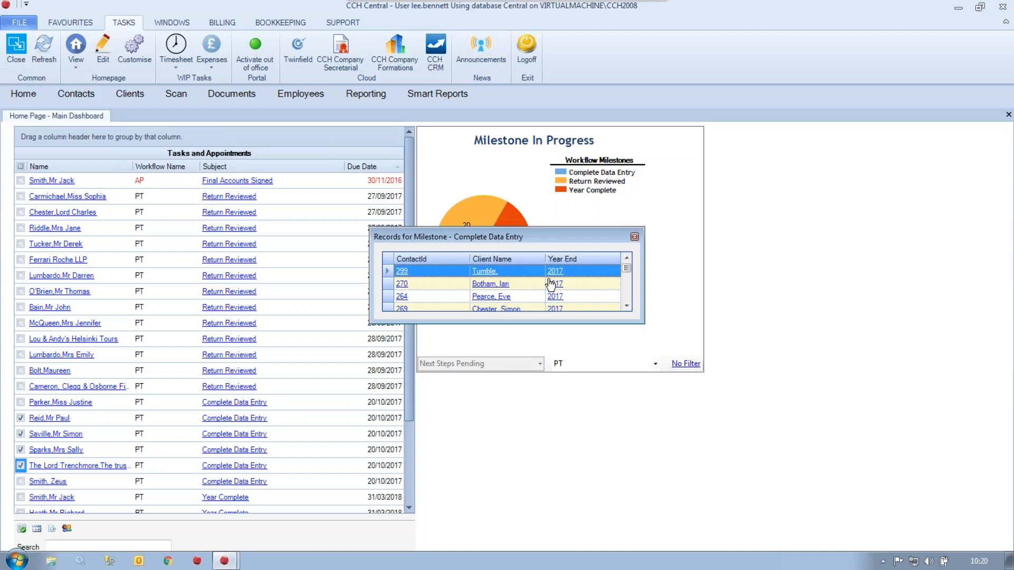
left_click(635, 236)
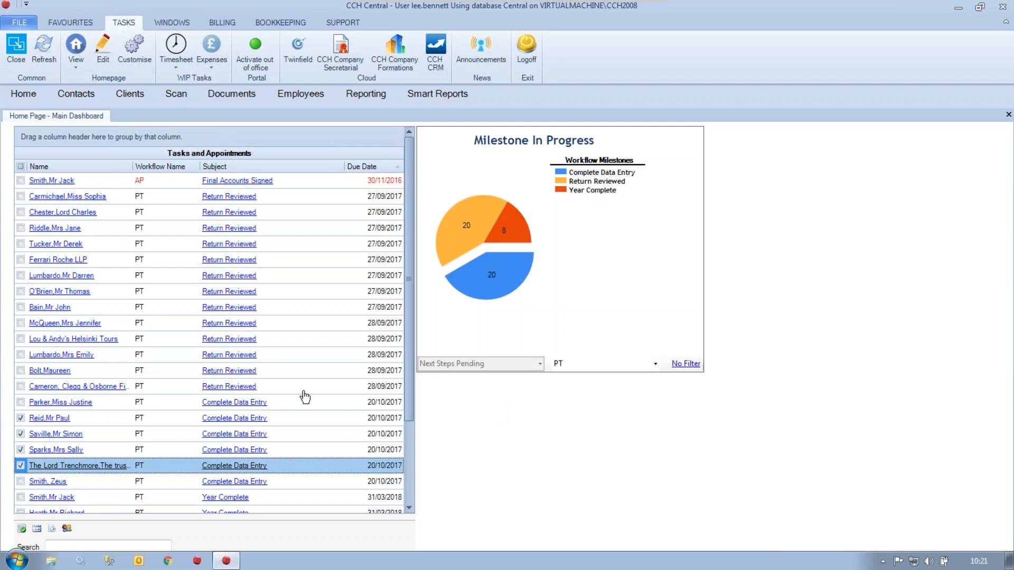
- Open the client record from the fourth listed task and open that client's 2017 SA100 tax return
left_click(68, 235)
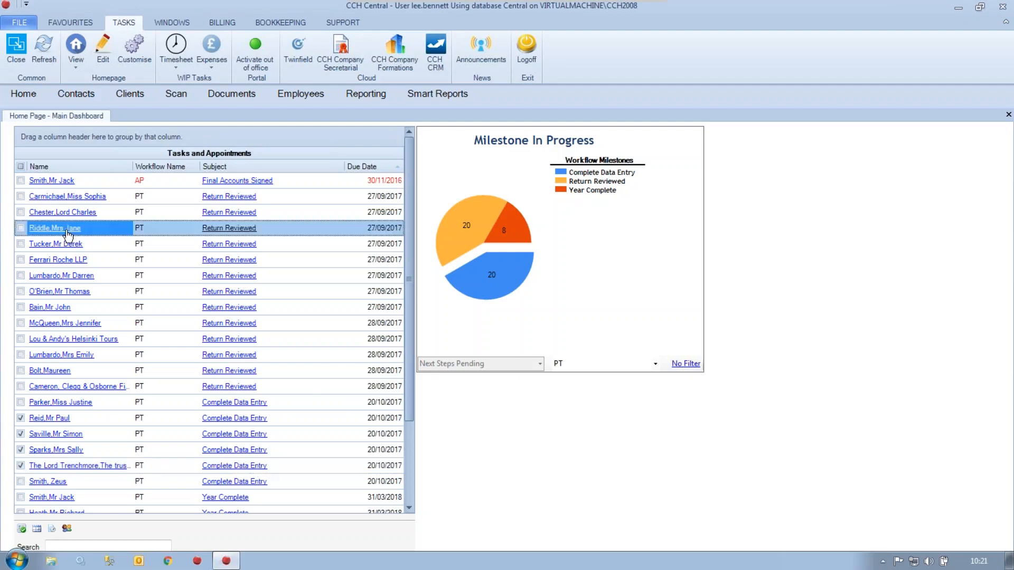
double_click(67, 233)
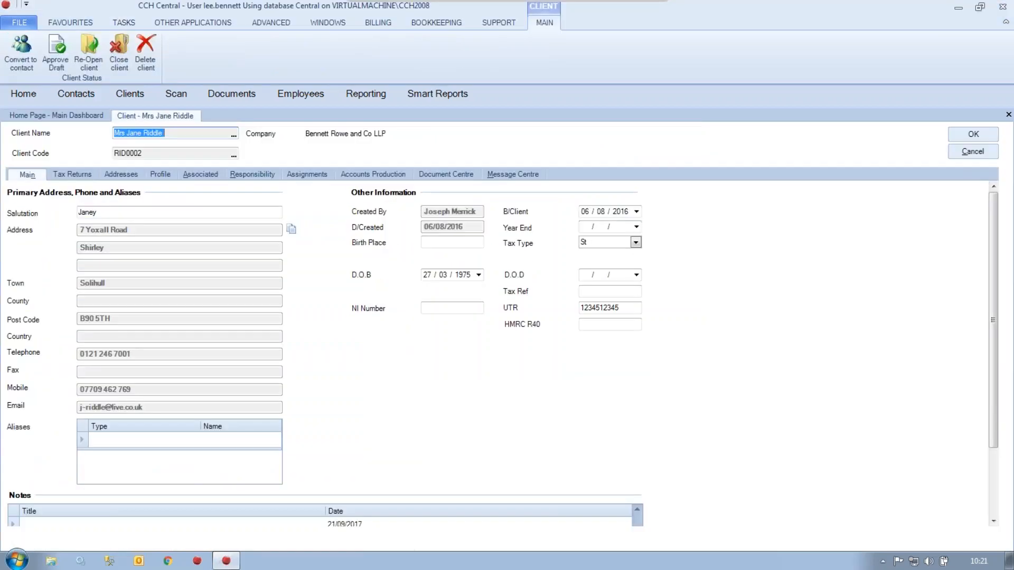
left_click(75, 178)
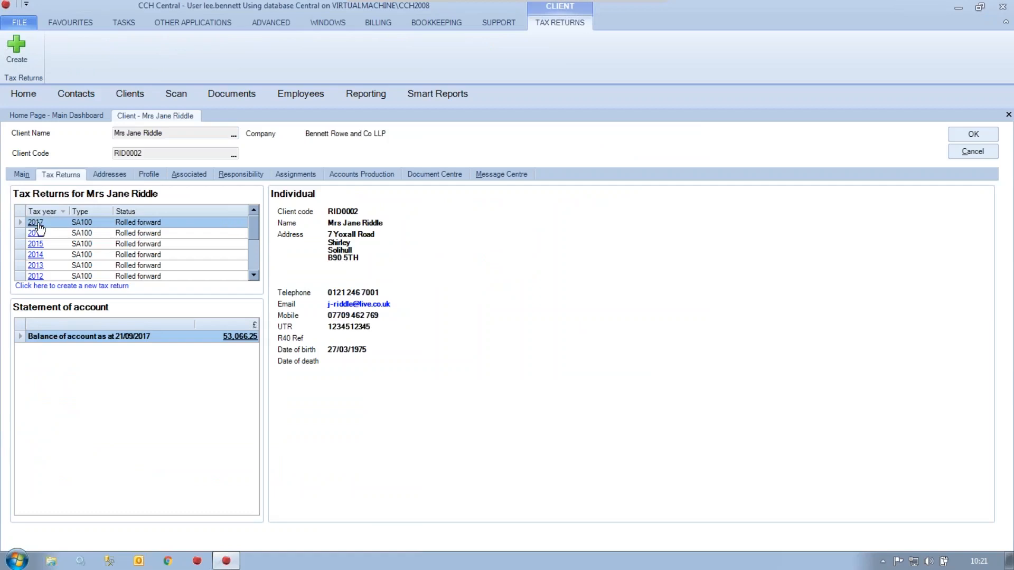
left_click(38, 228)
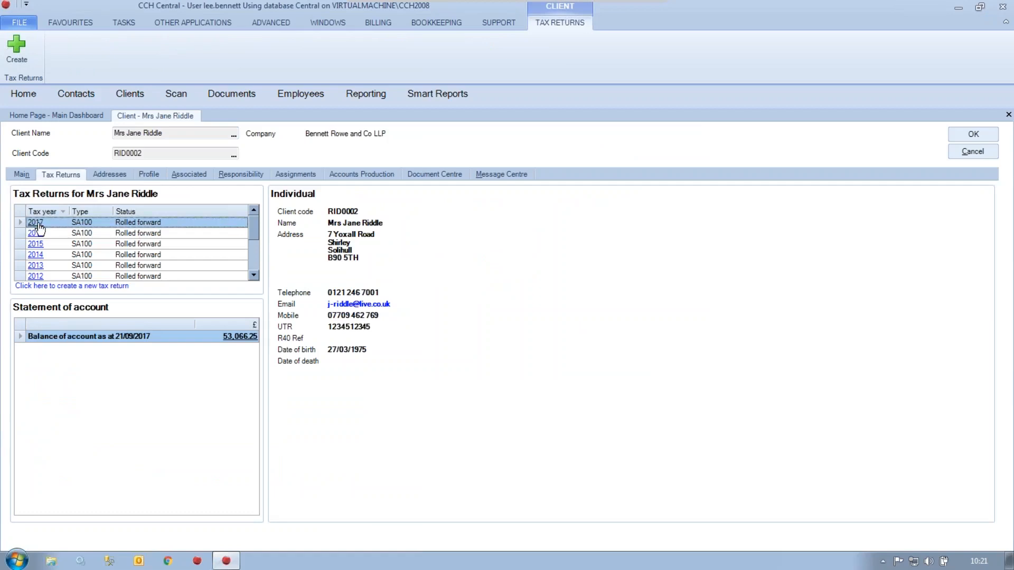
left_click(36, 223)
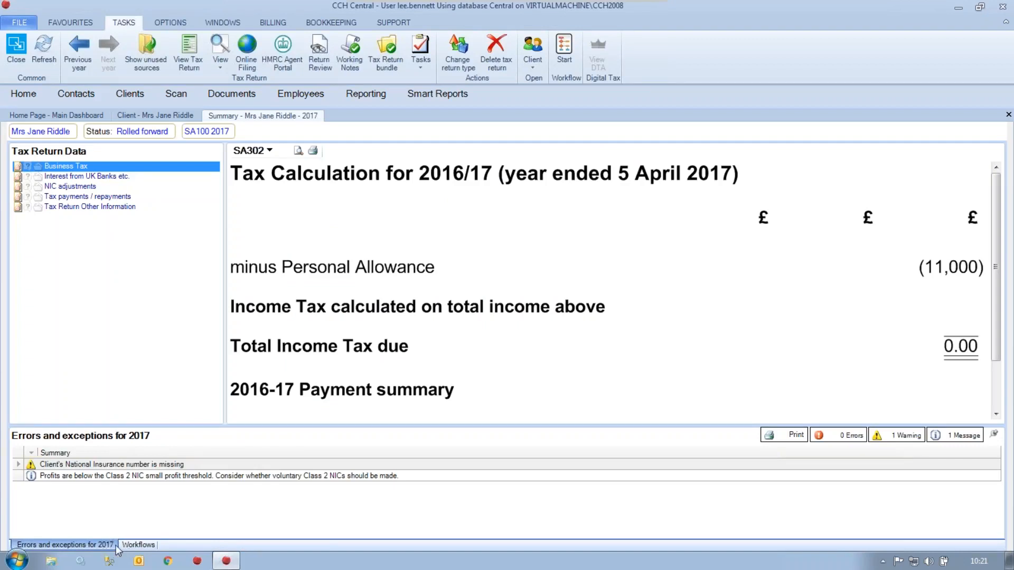
- Display the workflows of the open tax return and pass its Return Reviewed step
left_click(136, 547)
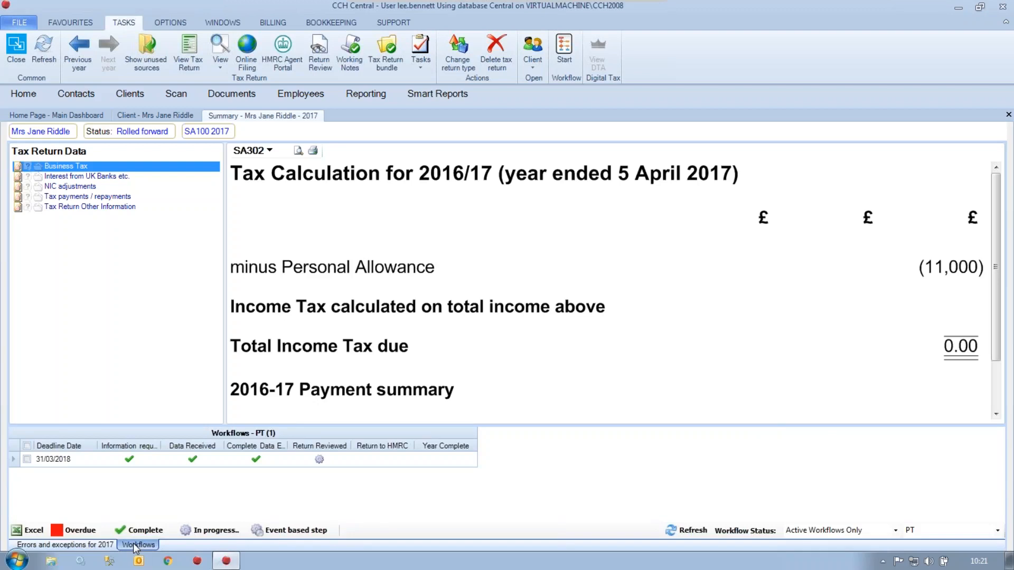
mouse_move(309, 464)
right_click(309, 465)
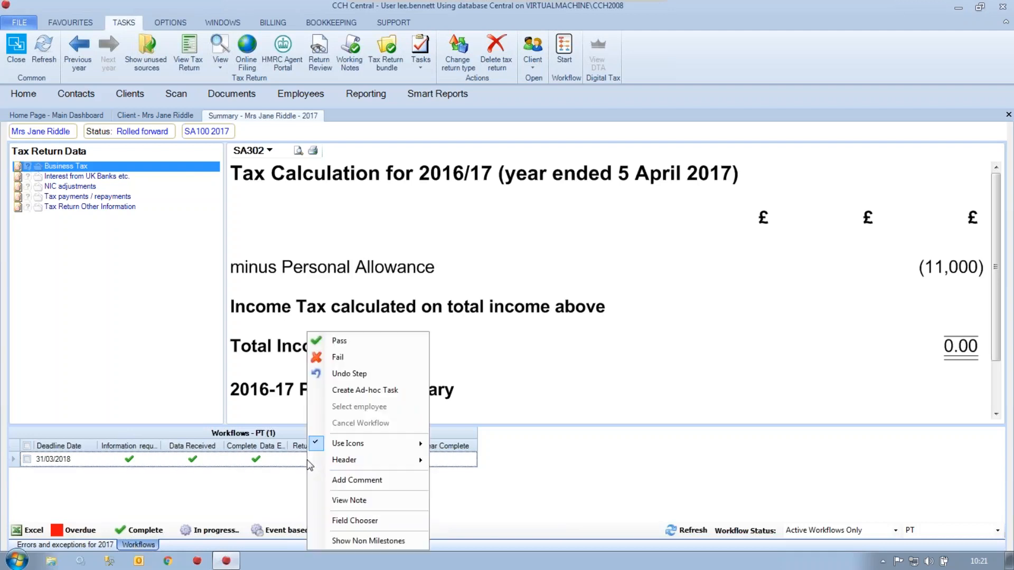
left_click(364, 346)
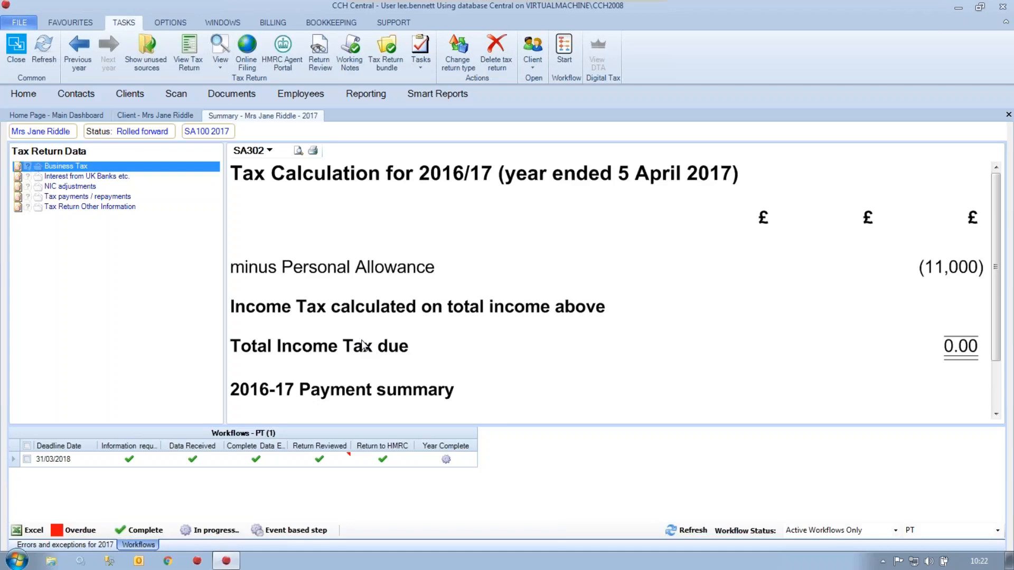
- Close the tax return summary and client record, and refresh the Main Dashboard
left_click(1007, 114)
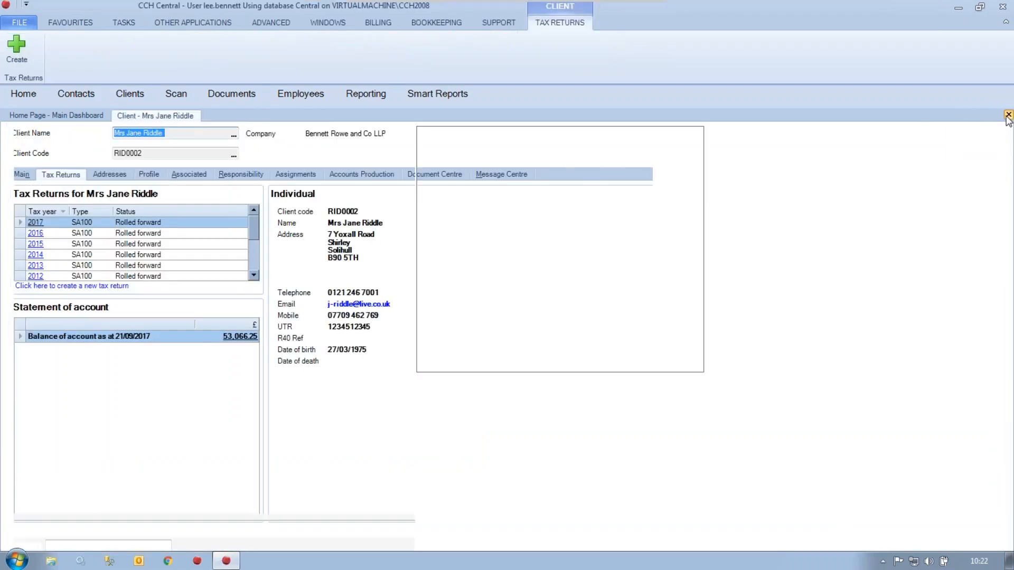
left_click(1008, 115)
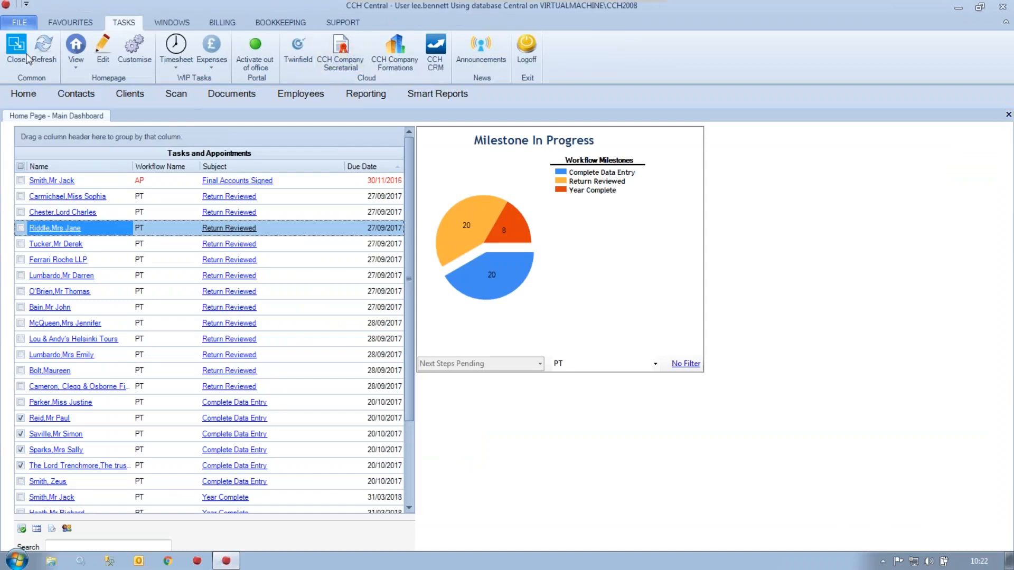
left_click(43, 58)
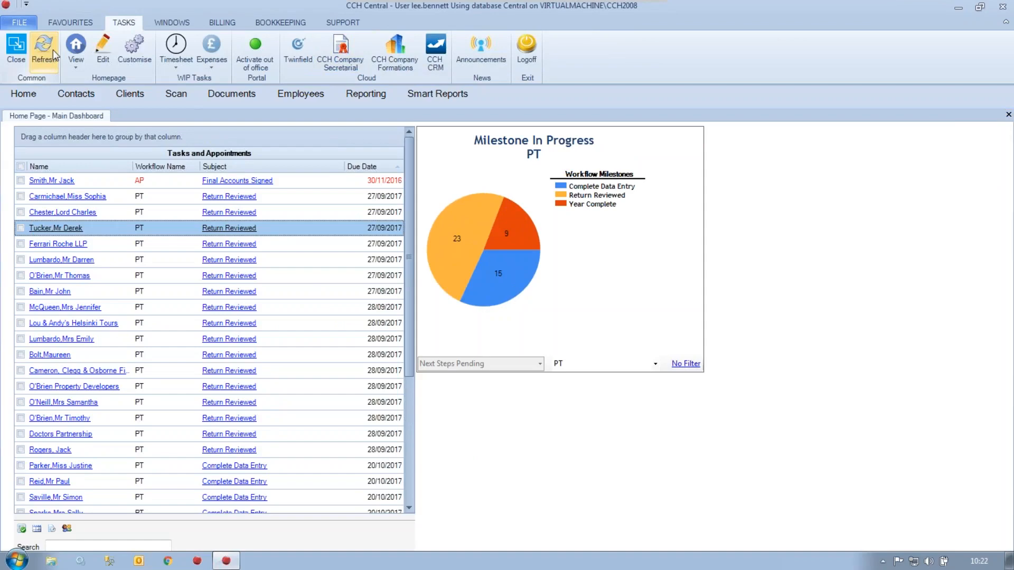
- Switch the home page view back to Jobs In Progress
left_click(75, 63)
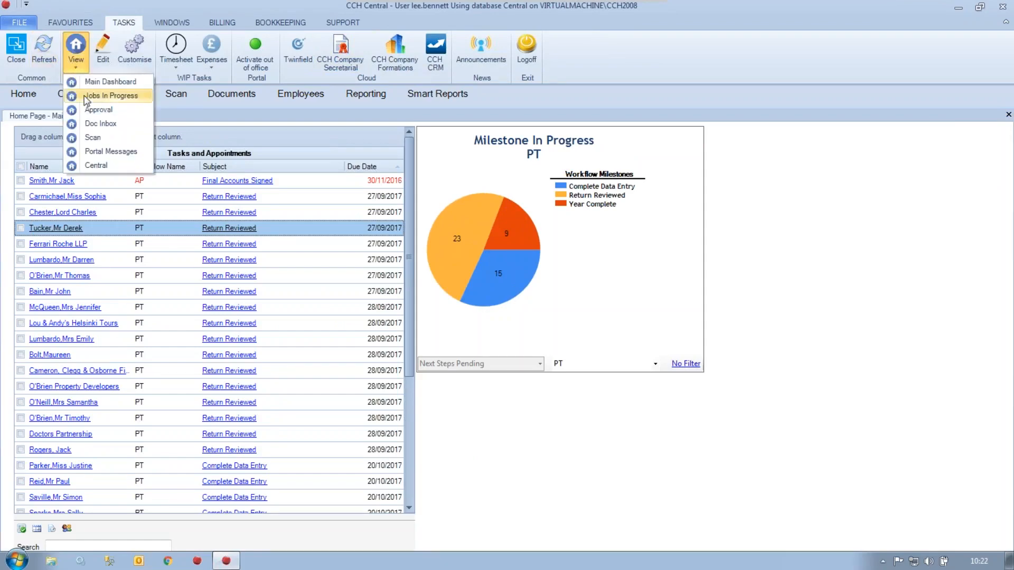
left_click(87, 98)
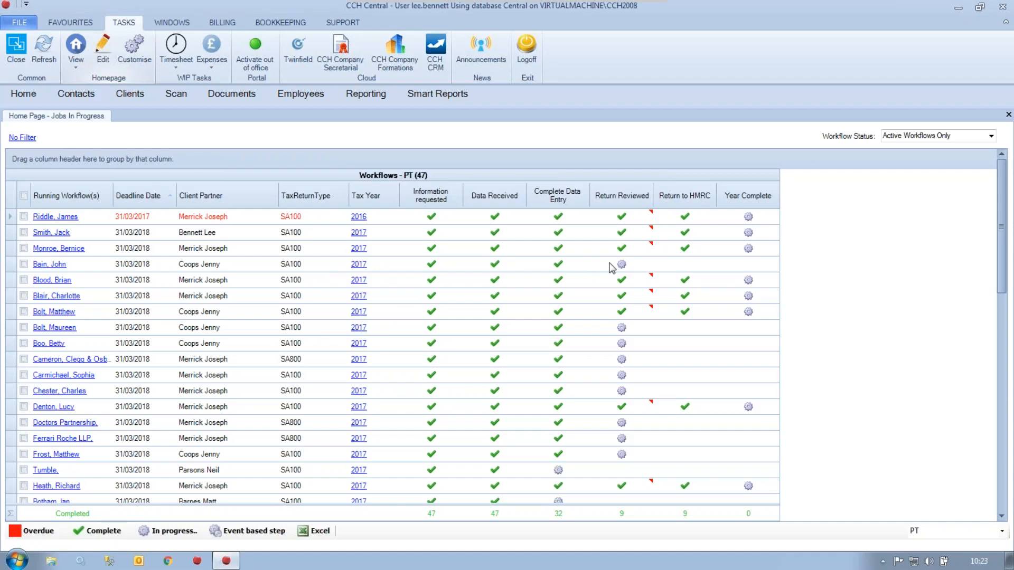
- View the 2017 tax return summary for the fourth listed workflow, whose review is in progress, and close it
mouse_move(613, 266)
mouse_move(361, 266)
left_click(359, 265)
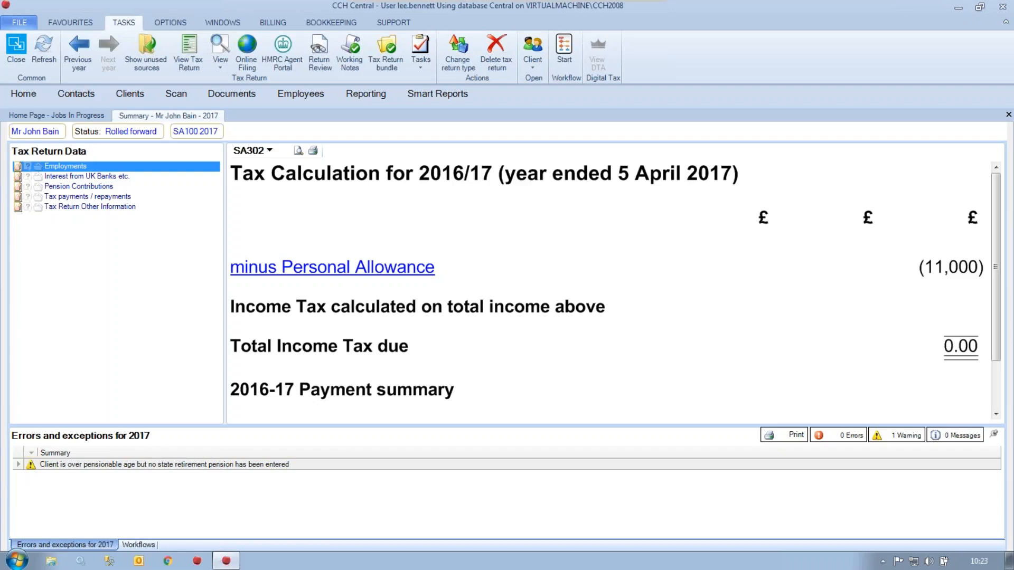
left_click(1009, 115)
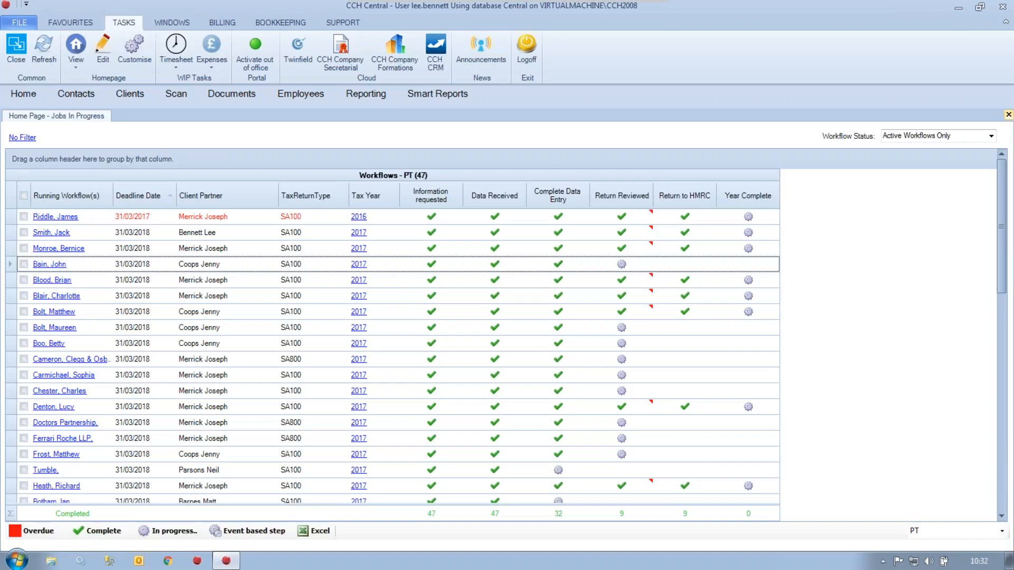
- Open the 2017 tax return of the second listed workflow and run its Return Review, continuing despite incomplete data sources
mouse_move(361, 236)
left_click(362, 236)
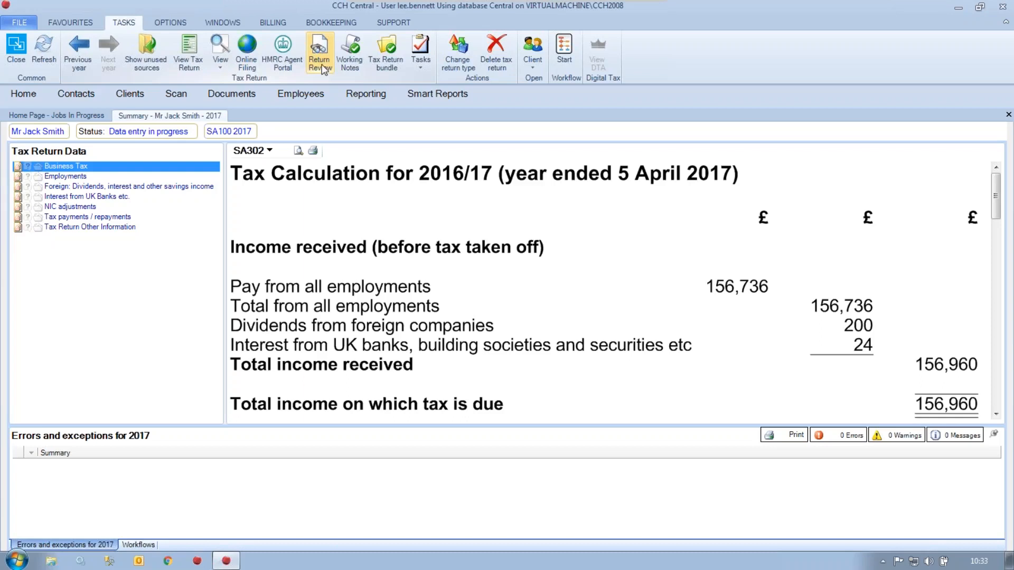
left_click(322, 65)
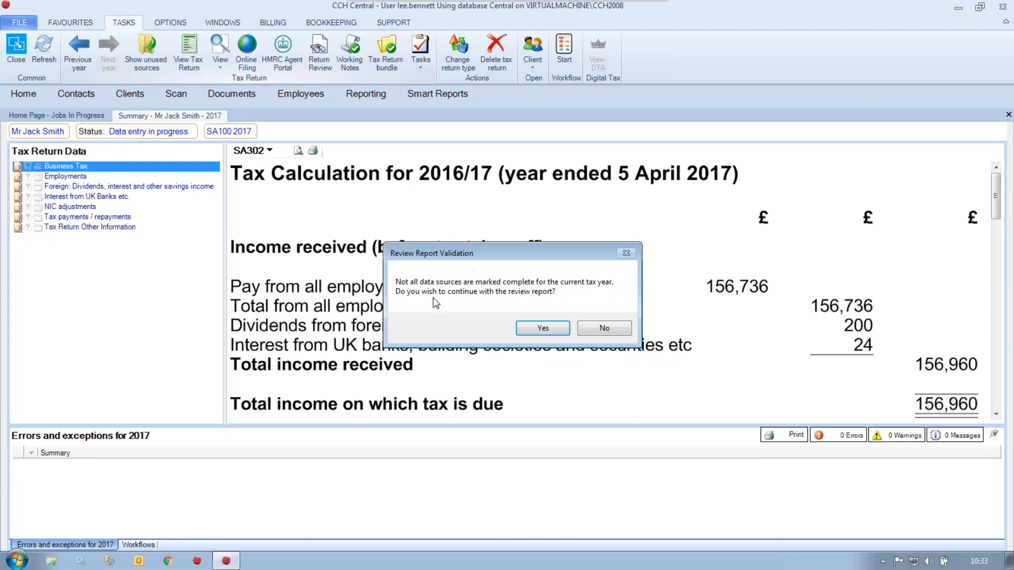
left_click(543, 330)
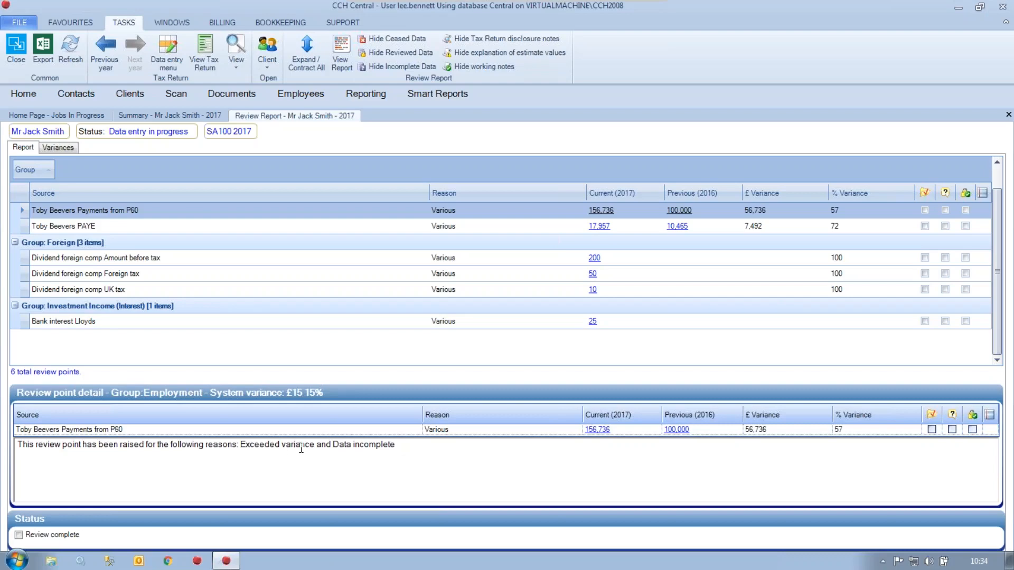
- Examine the percentage and pound variance thresholds set for each income group, and return to the review report
left_click(64, 149)
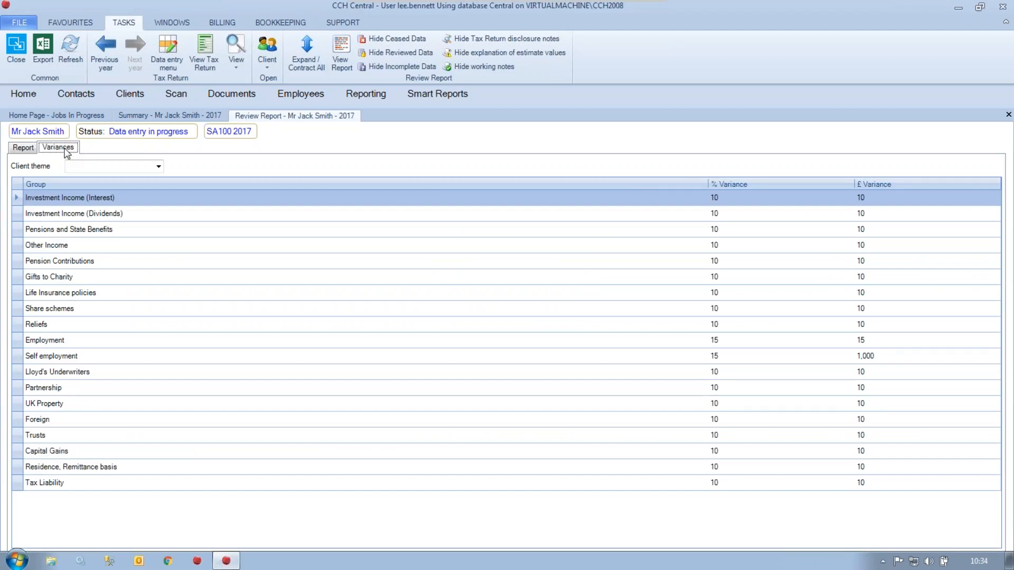
left_click(22, 149)
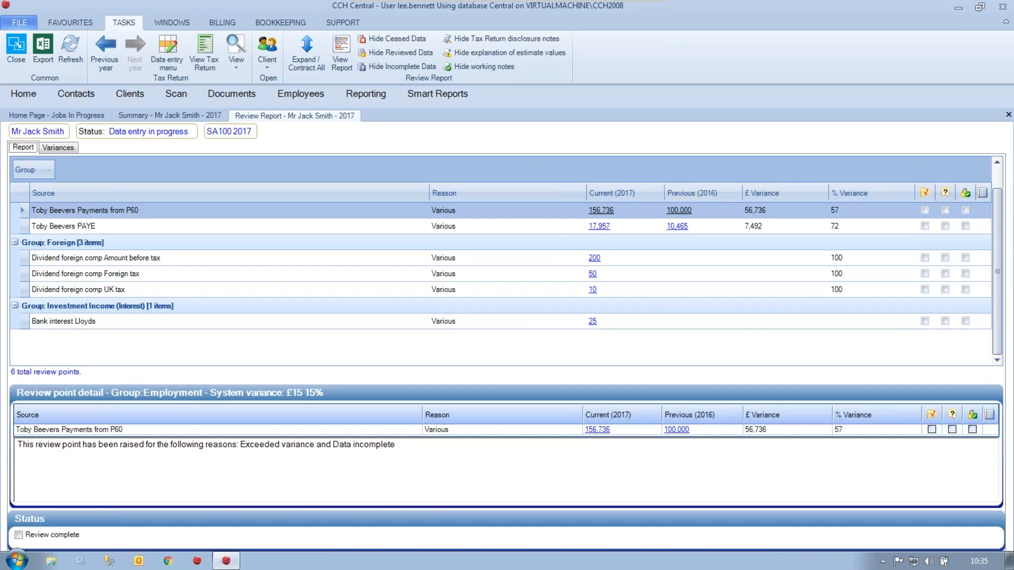
- Add a review note to the Payments from P60 review point stating that the client had a pay rise and promotion
left_click(983, 210)
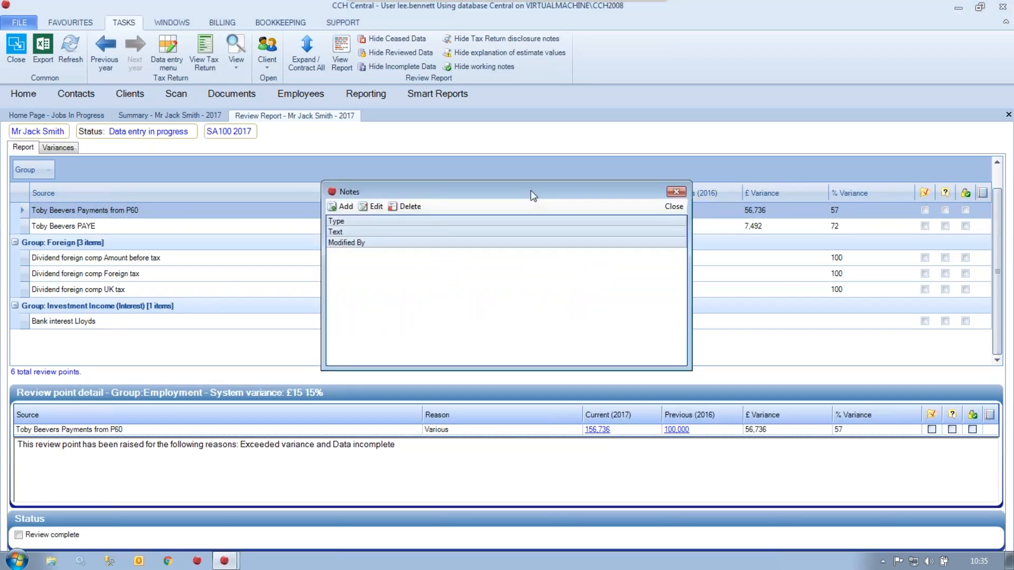
left_click(347, 208)
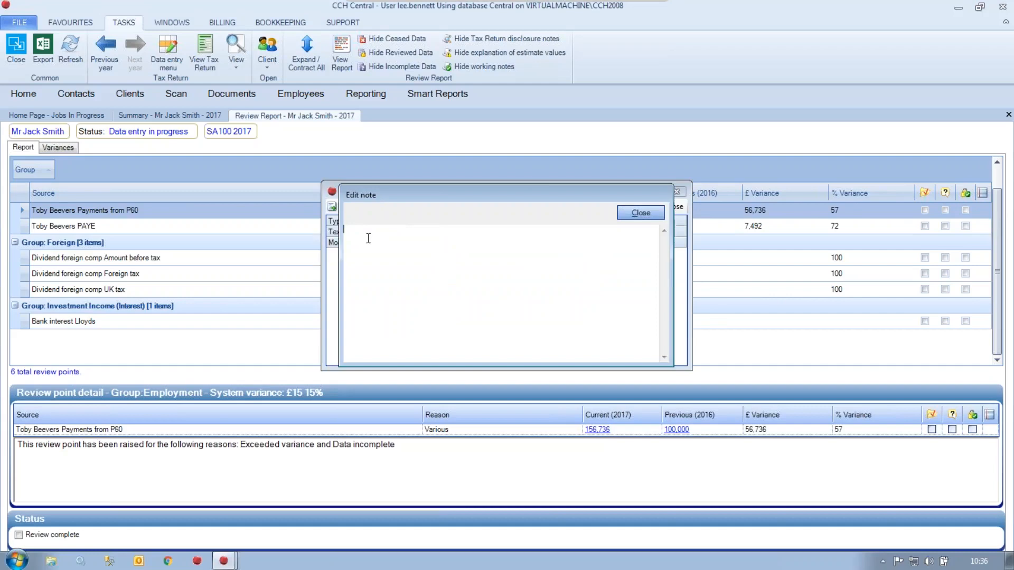
type("Jack had a pay rise and promotion")
left_click(631, 211)
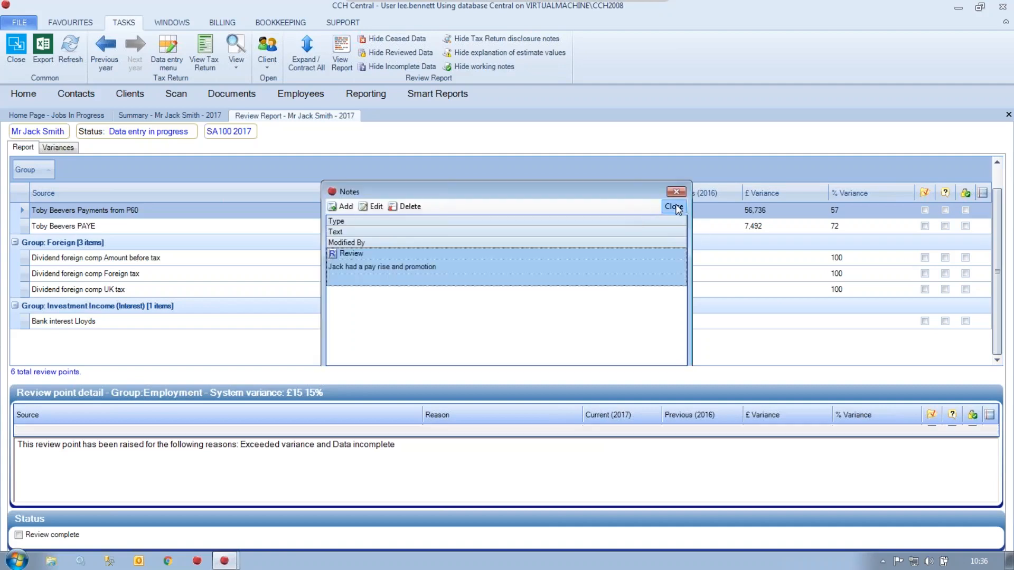
left_click(679, 208)
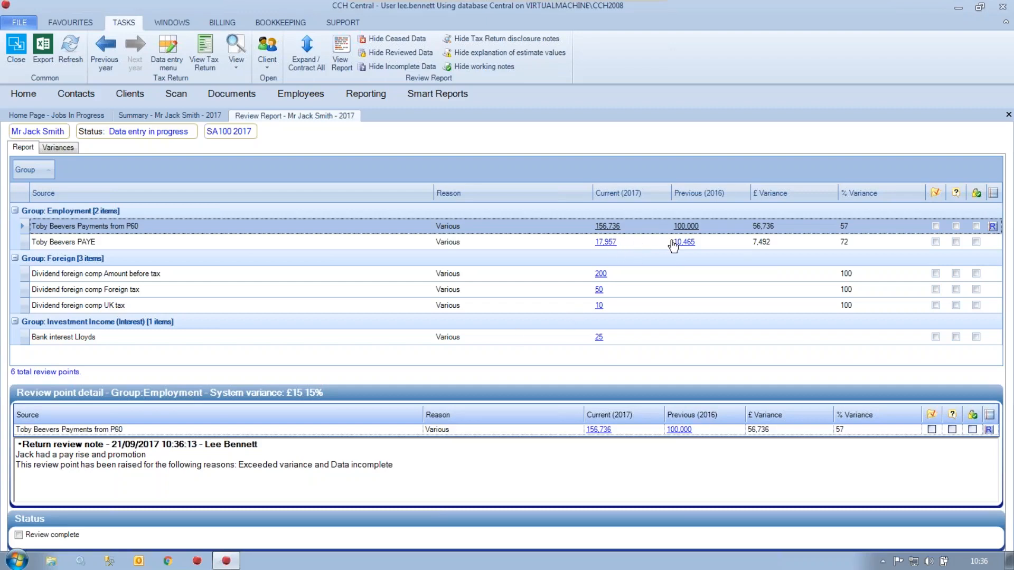
- View the employment entry behind the 2017 P60 payments figure, save and close it, and preview the printable review report
left_click(608, 228)
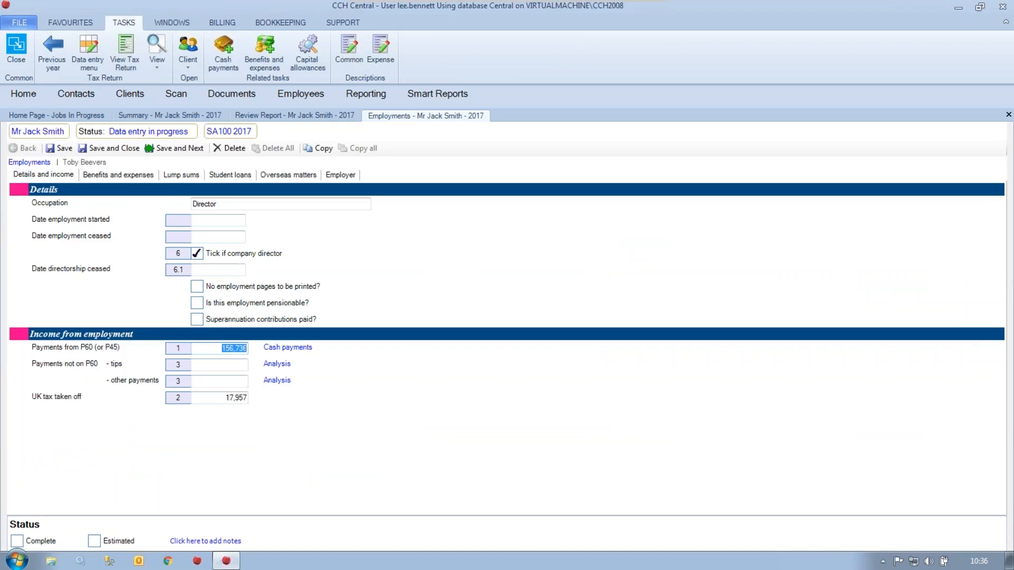
left_click(119, 148)
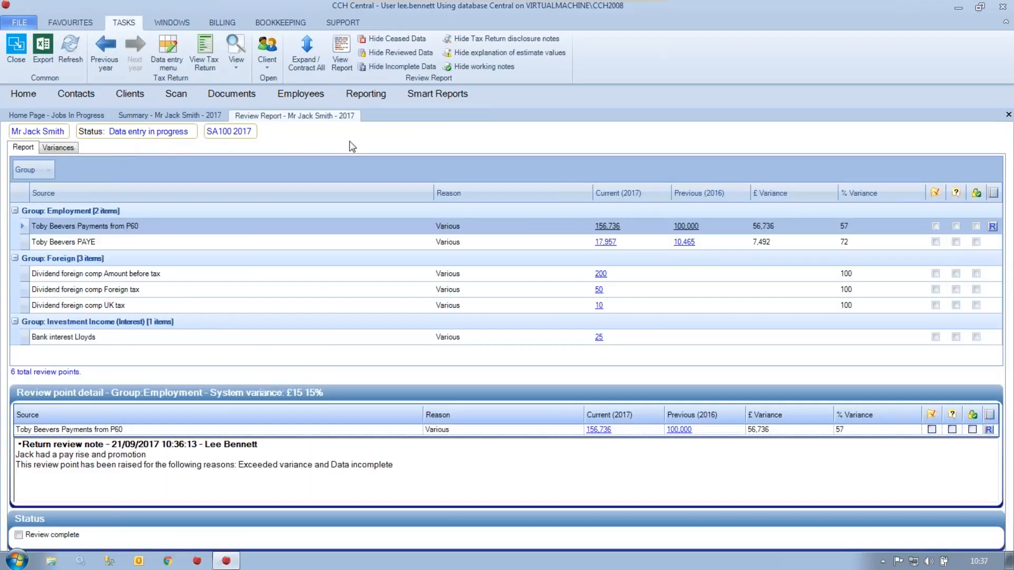
left_click(342, 64)
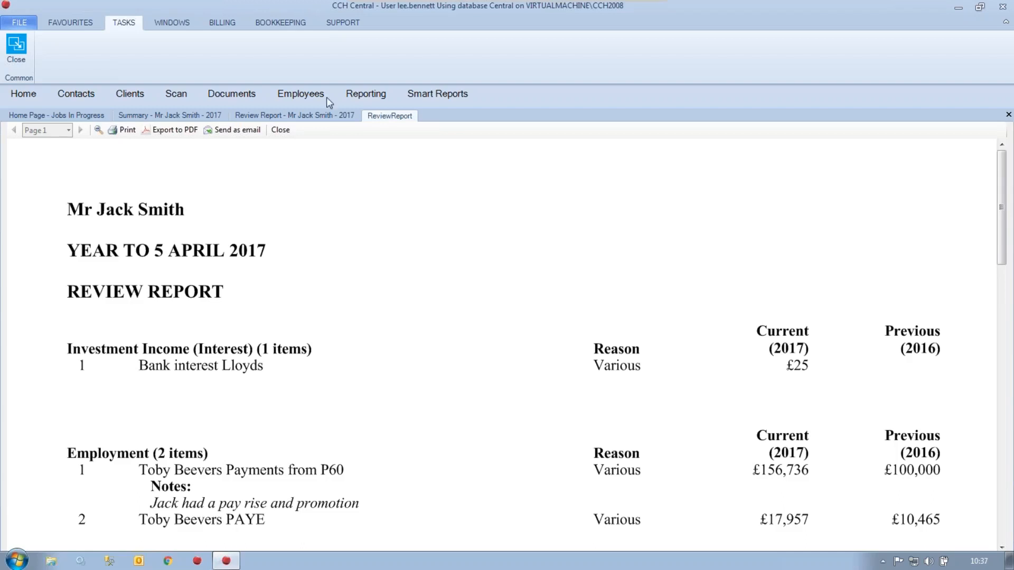
left_click(281, 130)
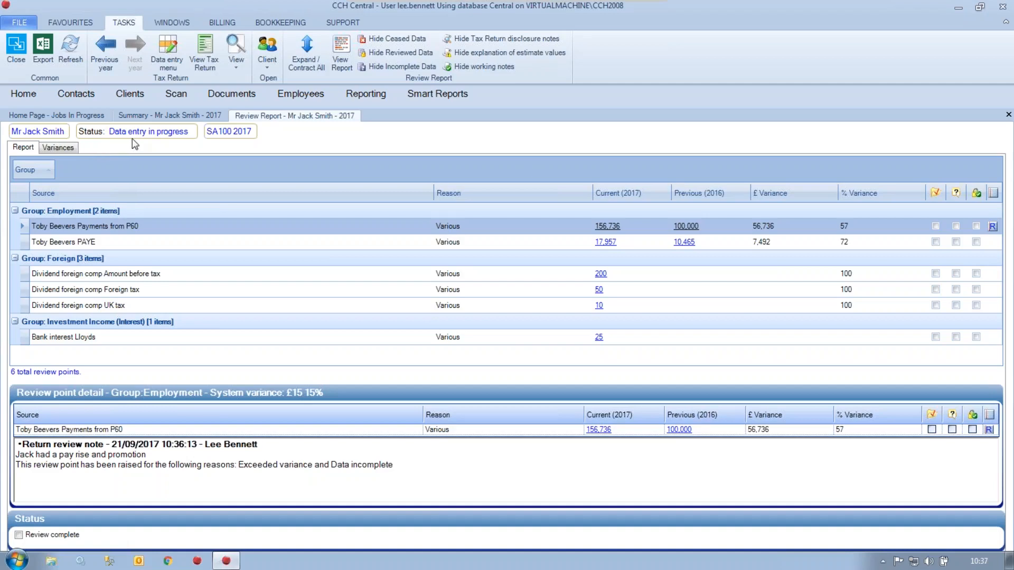
- Mark the return review as complete, and check the Employments data from the tax return summary
left_click(19, 536)
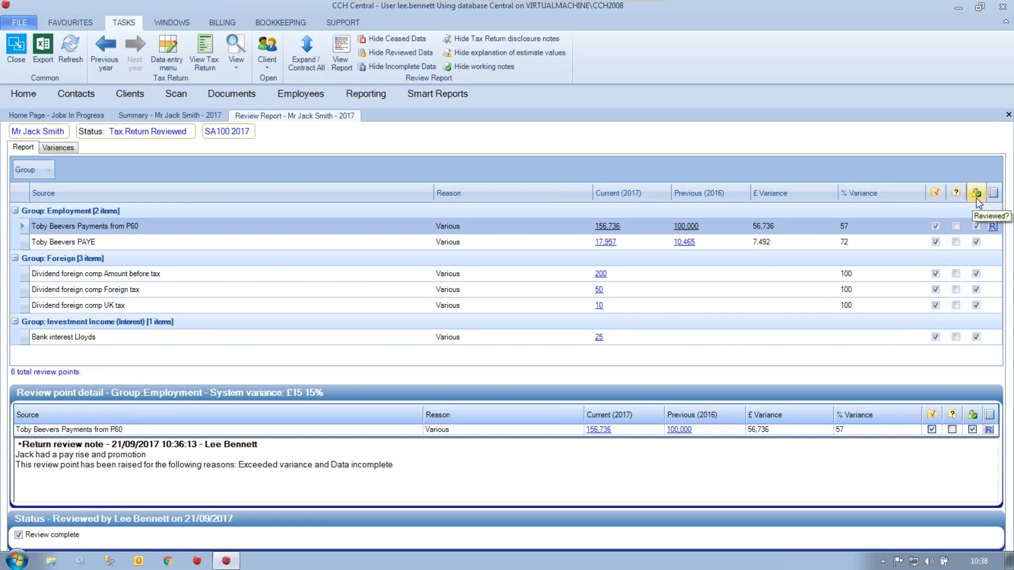
left_click(1009, 115)
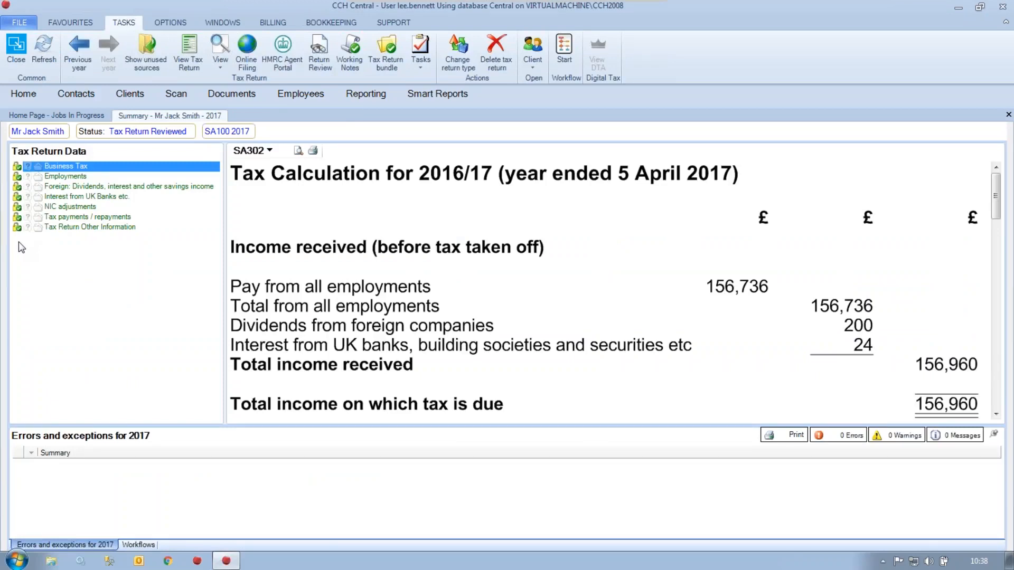
left_click(66, 179)
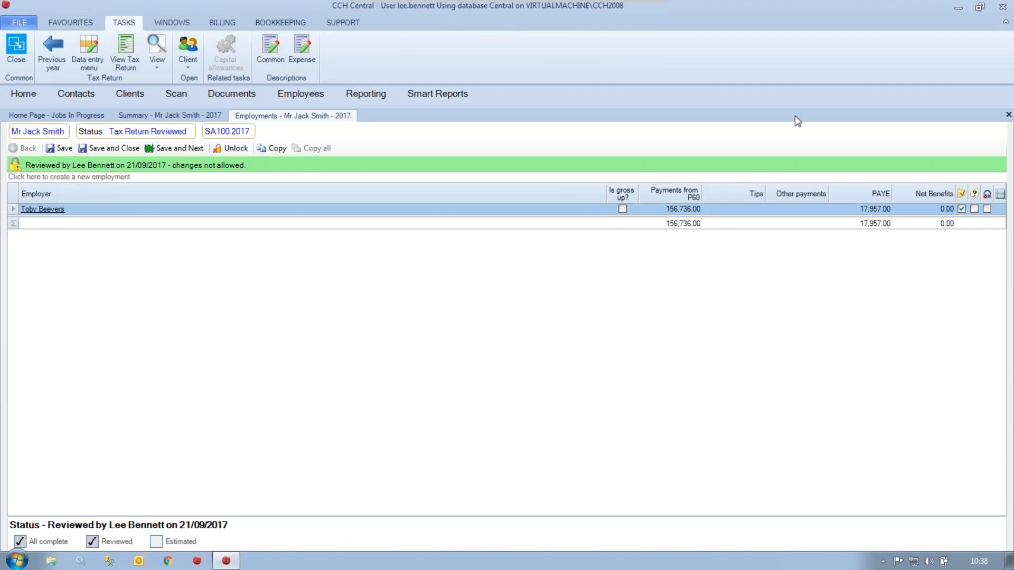
left_click(1009, 115)
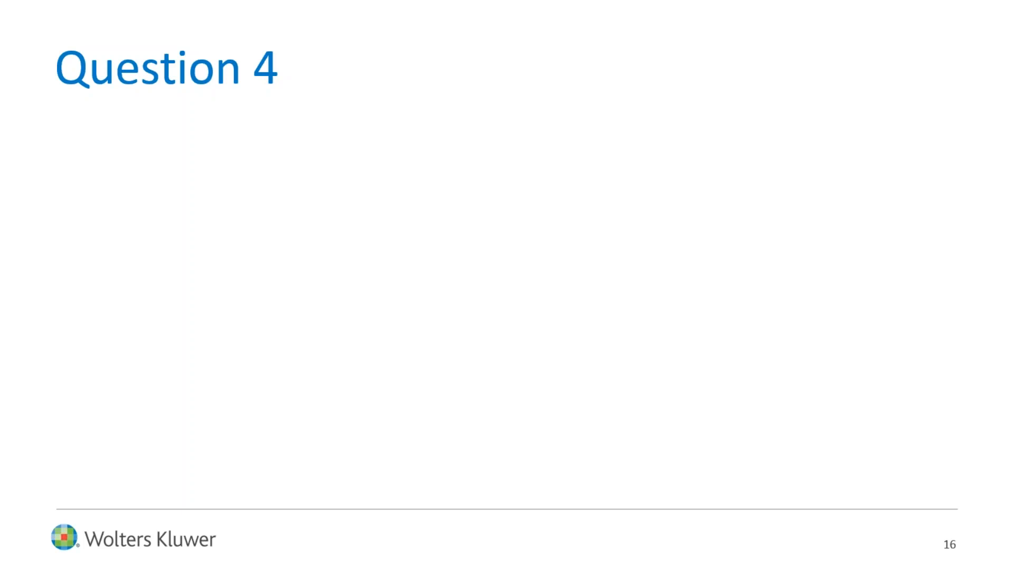
key("alt+Tab")
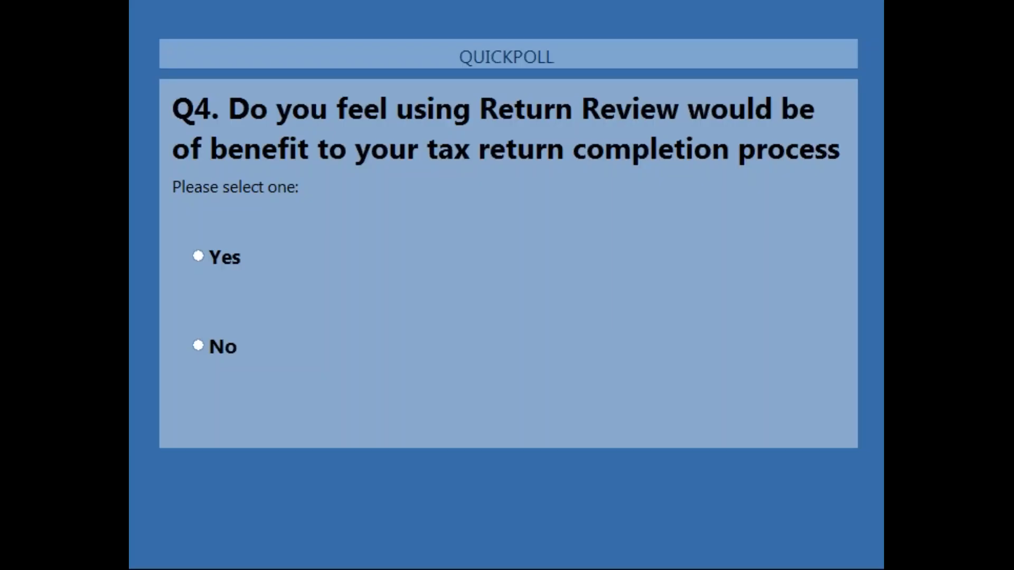
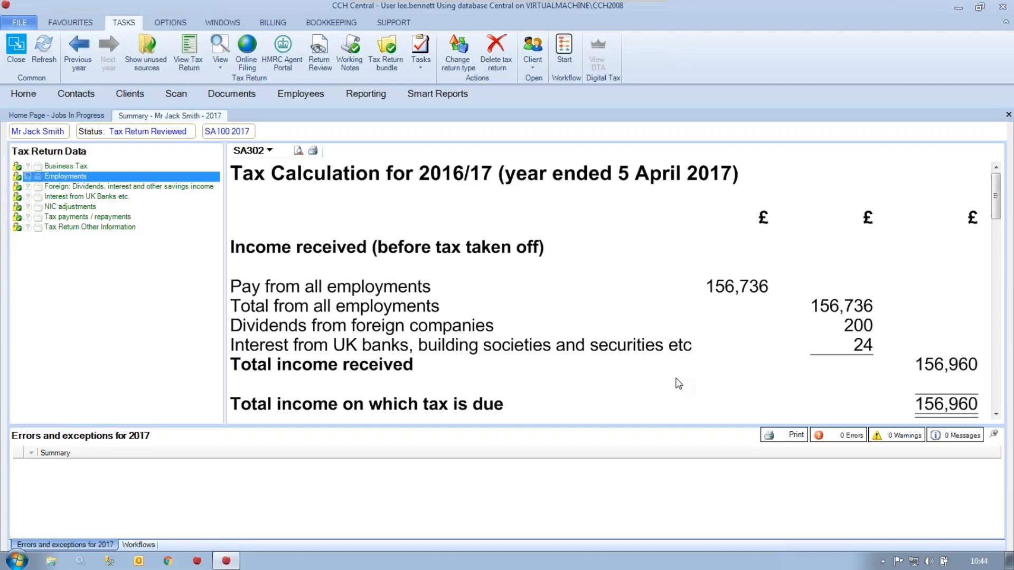
- Open the 2017 tax return bundle and check the schedules and tax computation items selected for inclusion
left_click(393, 67)
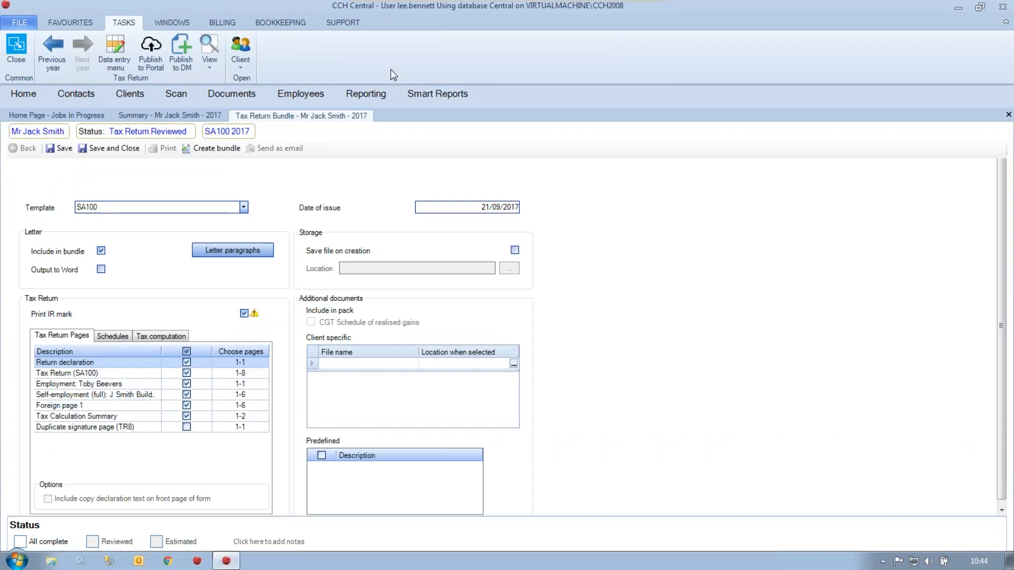
left_click(112, 338)
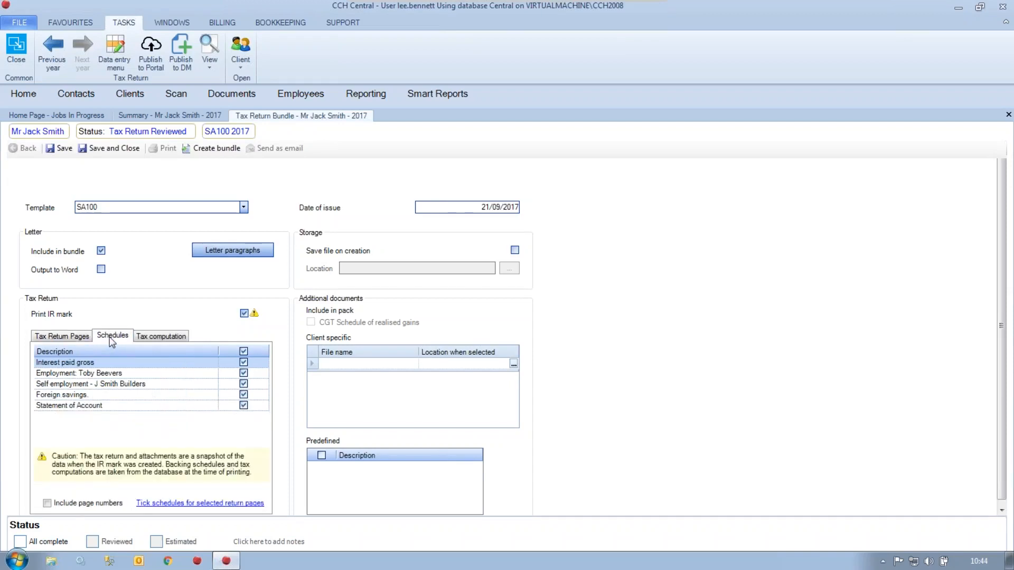
left_click(159, 340)
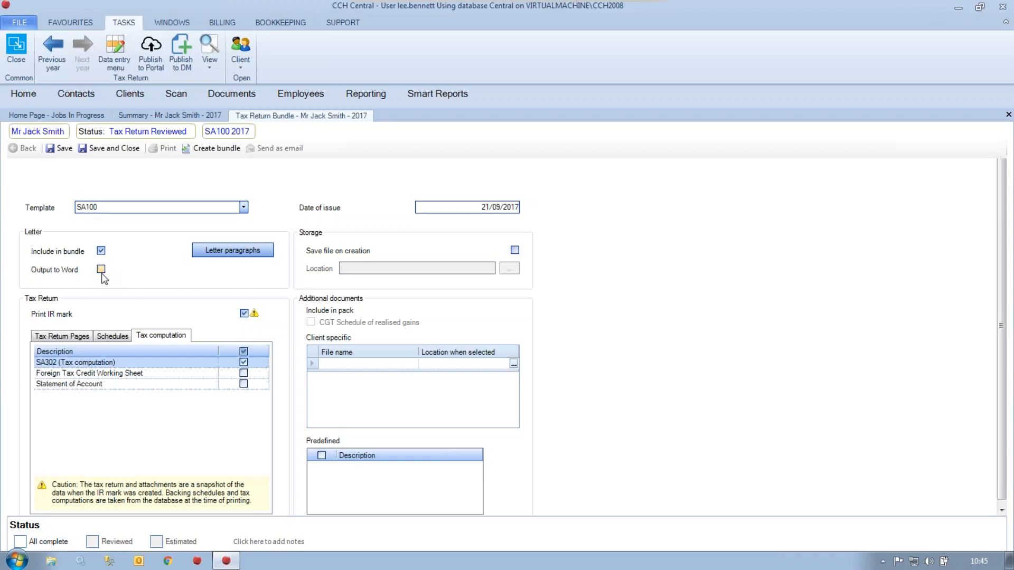
- Review the Intro, Tax Due and Employment Income letter paragraphs, then save and close them to return to the bundle
left_click(218, 256)
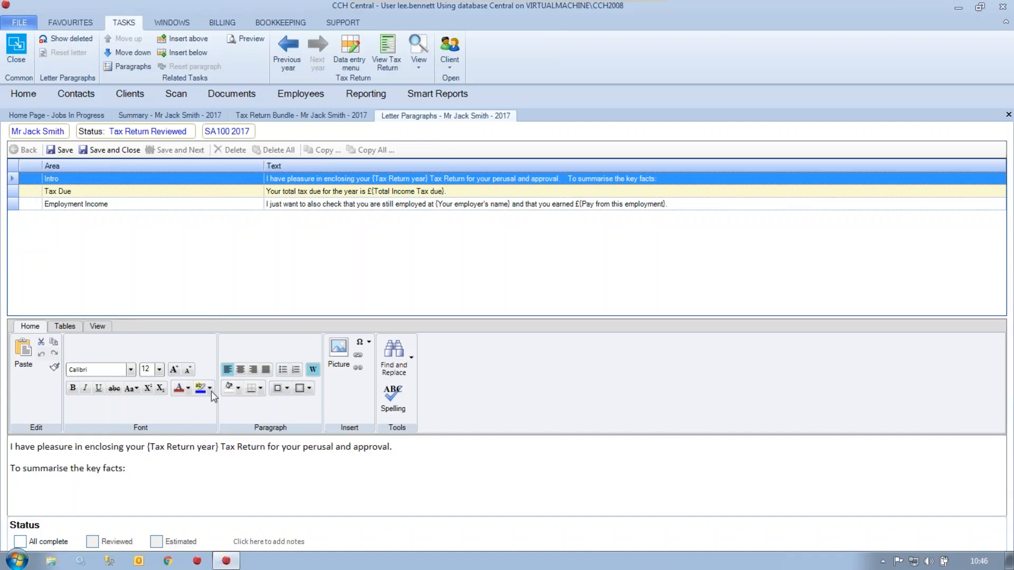
mouse_move(185, 448)
left_click(131, 194)
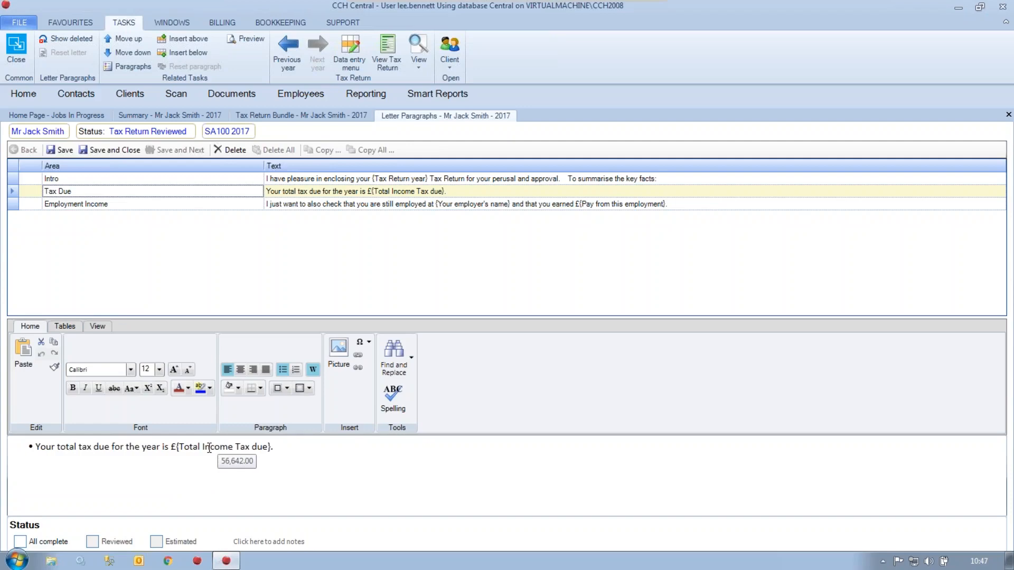
left_click(159, 204)
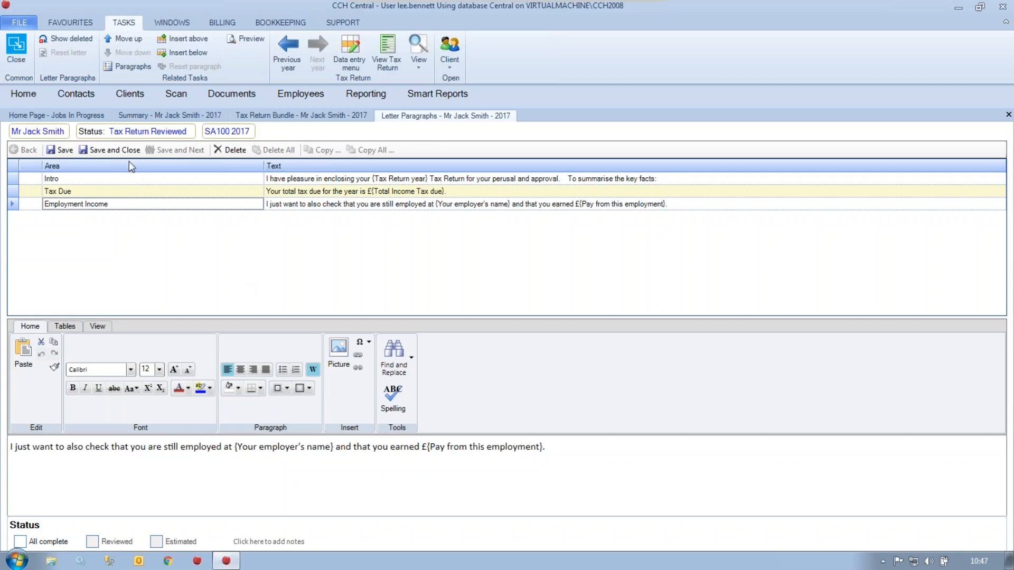
left_click(118, 151)
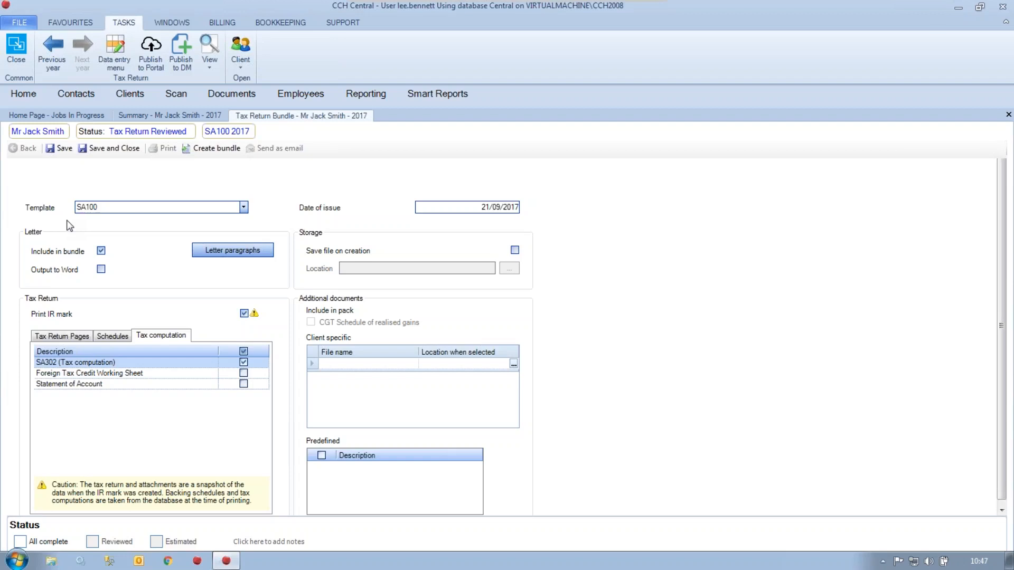
- Check the bundle's tax return pages, publish it to the portal, and insert the Personal Tax Return template into the new message
left_click(66, 336)
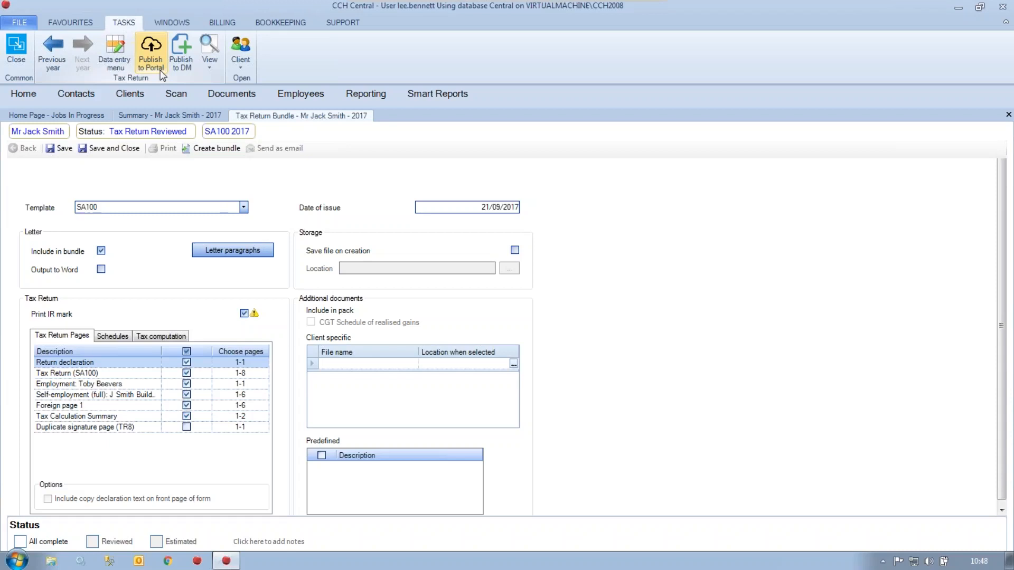
left_click(151, 58)
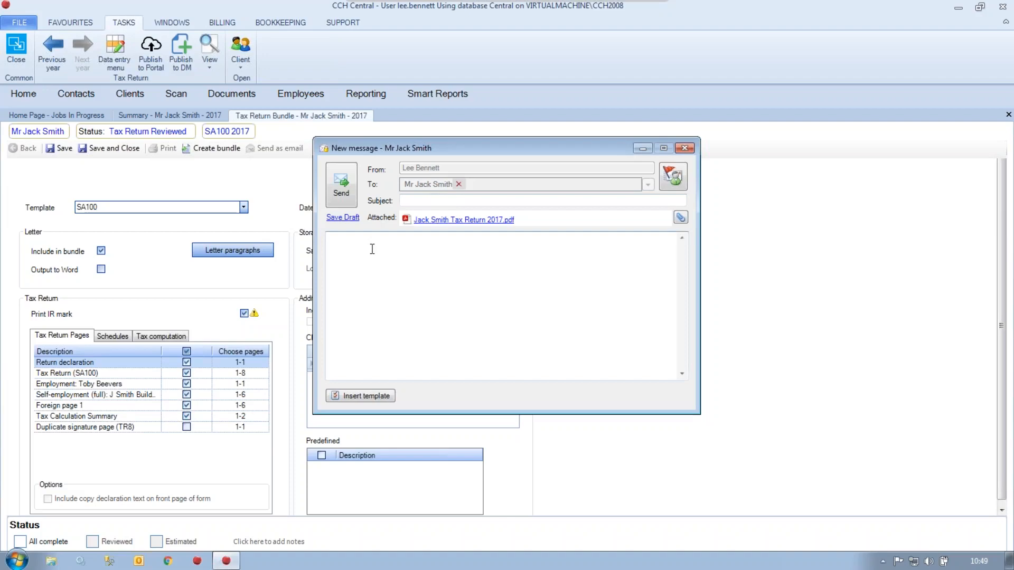
left_click(374, 398)
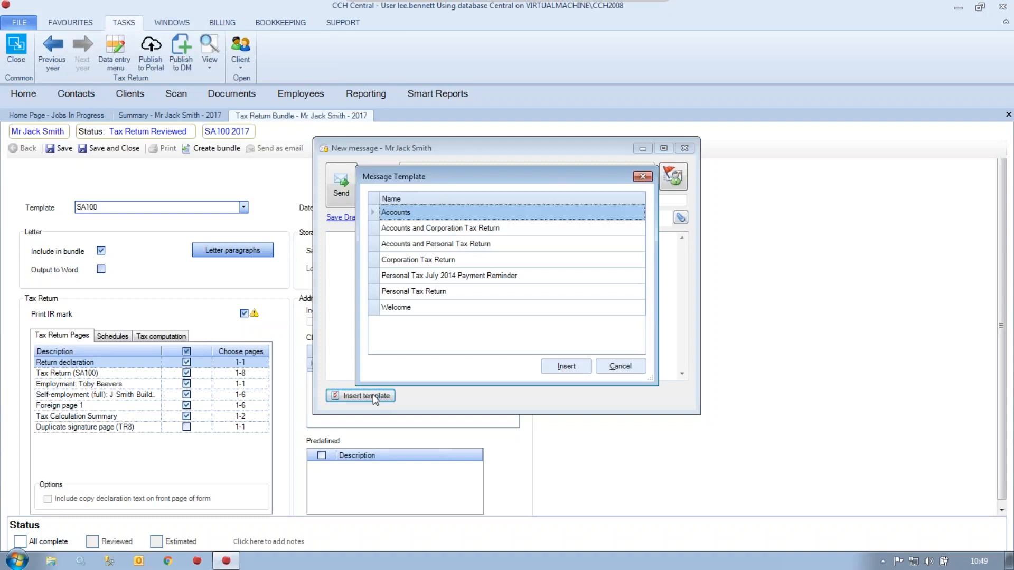
left_click(452, 296)
left_click(573, 368)
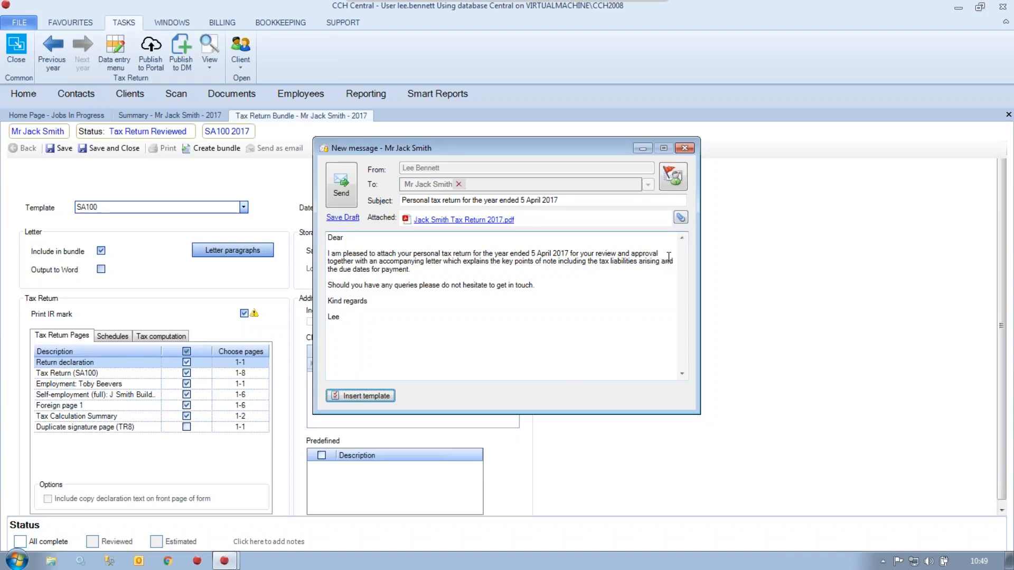
- Mark the attached tax return PDF as requiring approval, send the message to the client, and close the tax return bundle
left_click(681, 217)
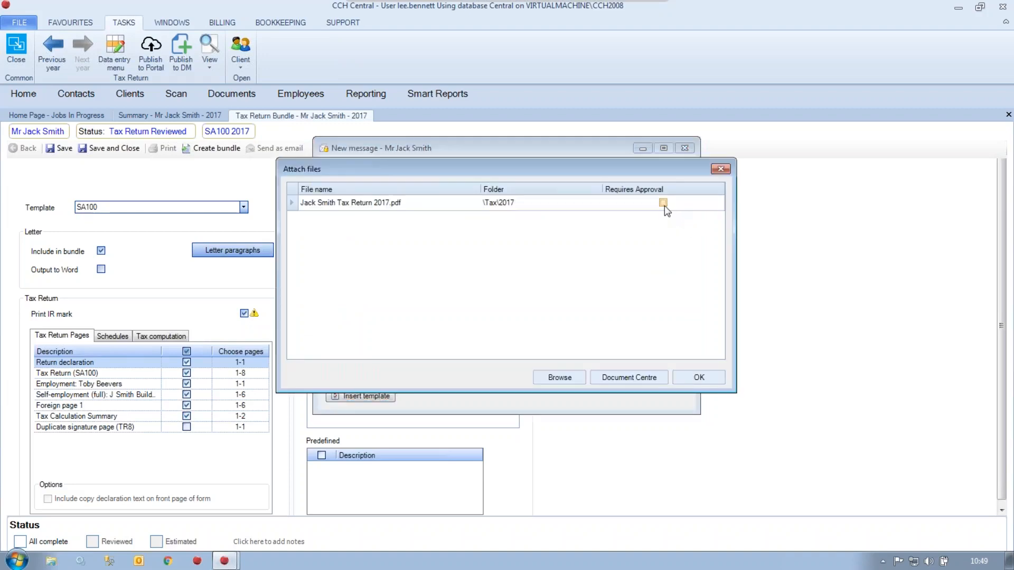
left_click(663, 203)
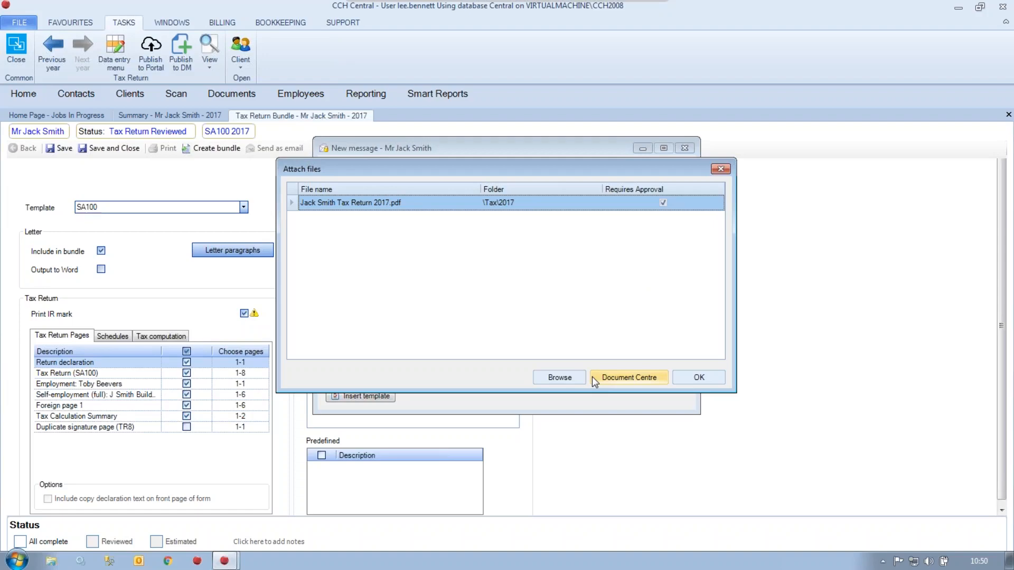
left_click(699, 379)
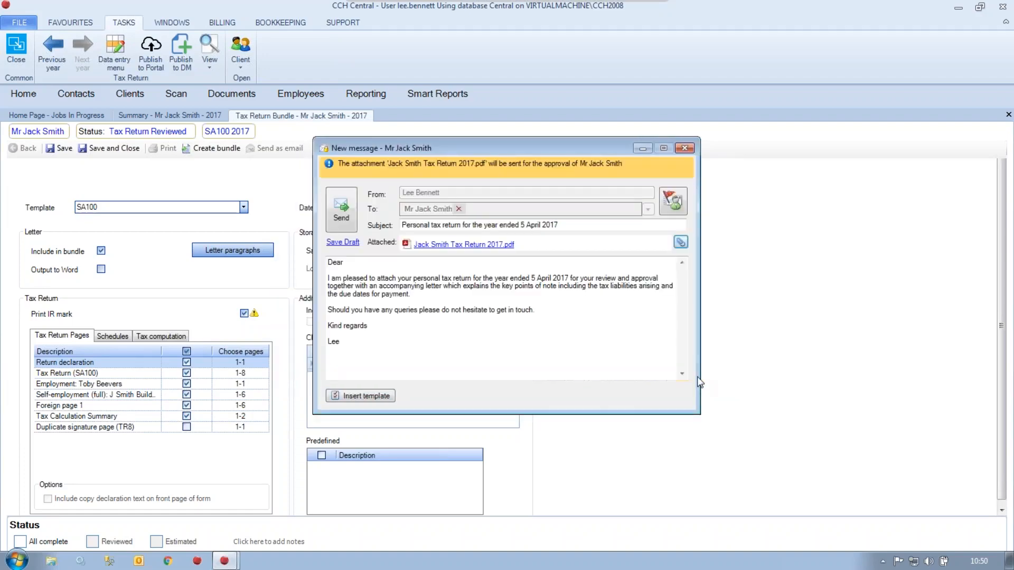
left_click(351, 218)
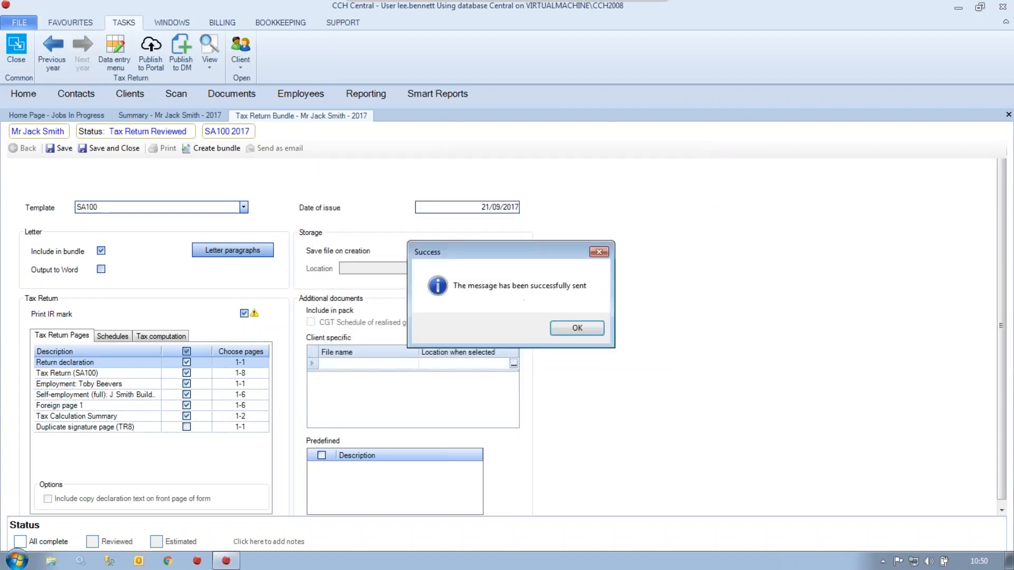
left_click(578, 329)
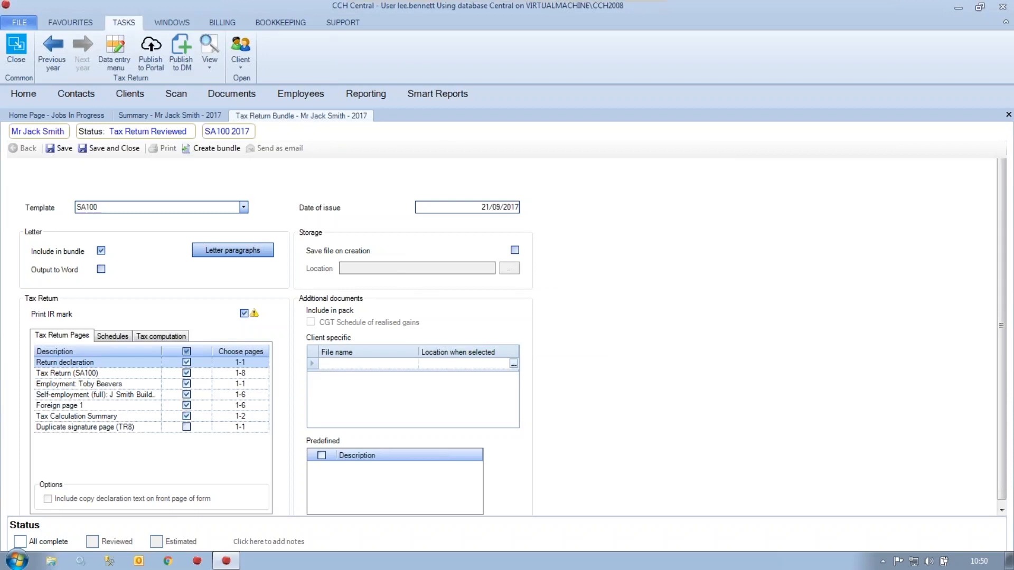
left_click(1008, 115)
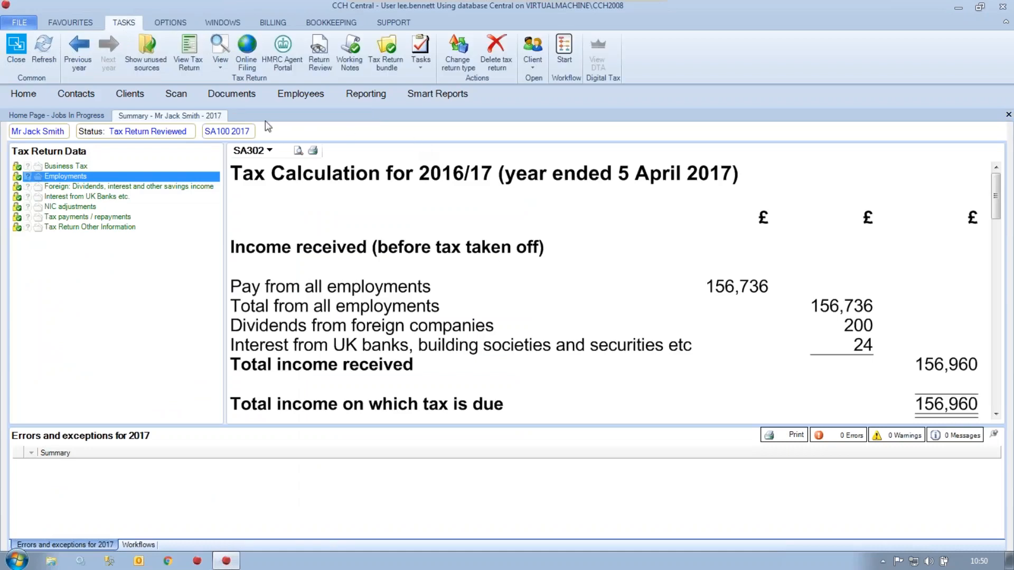
- Check the sent message and the approval status of the Tax 2017 document in the client's Message Centre and Document Centre
left_click(46, 136)
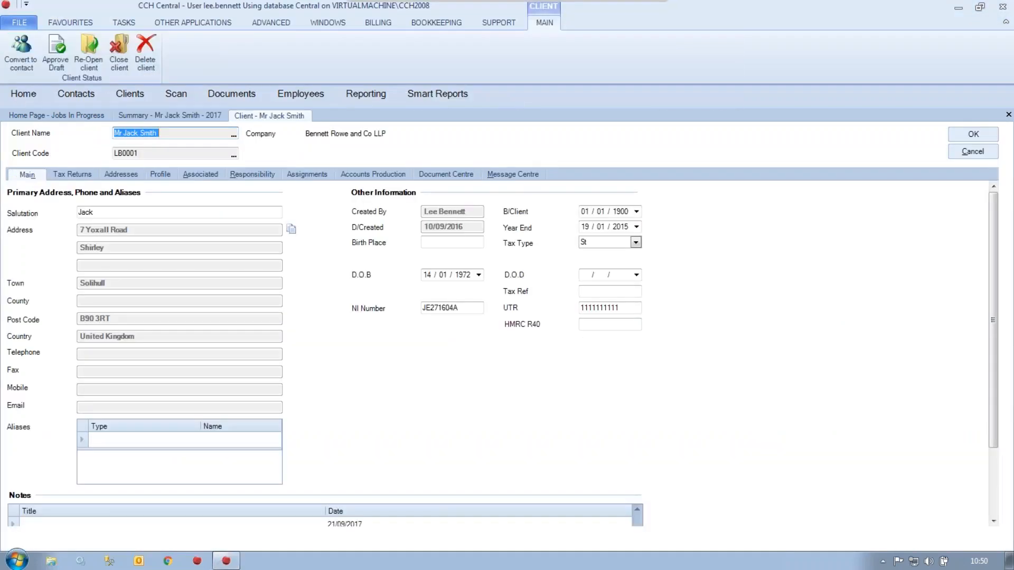
left_click(512, 174)
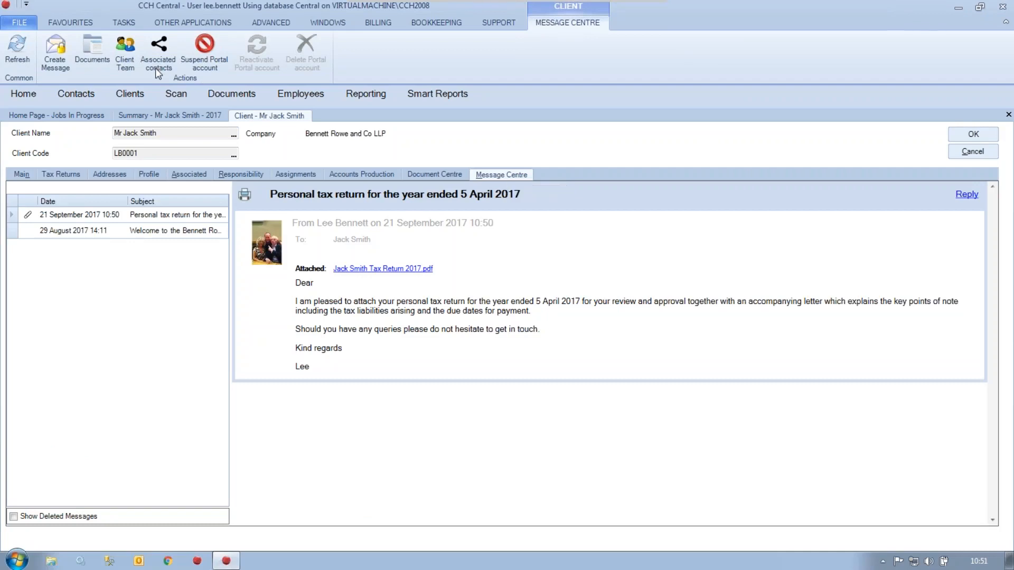
left_click(95, 60)
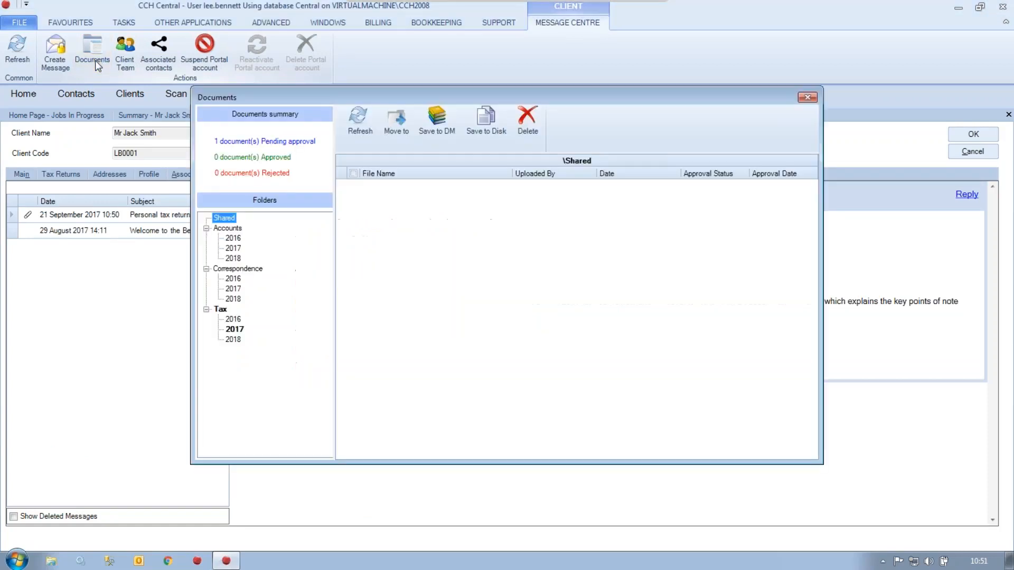
left_click(234, 329)
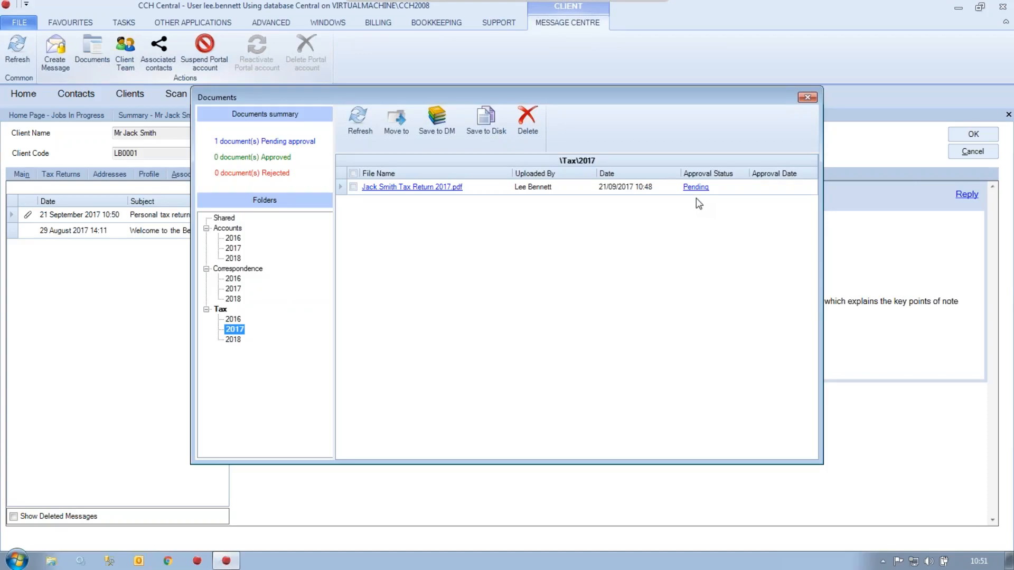
left_click(809, 100)
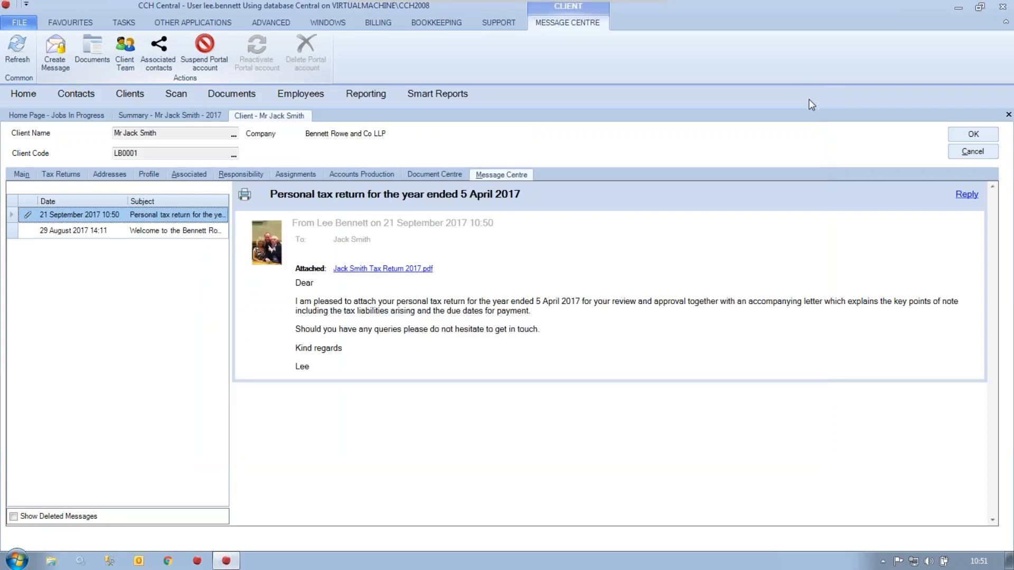
left_click(434, 177)
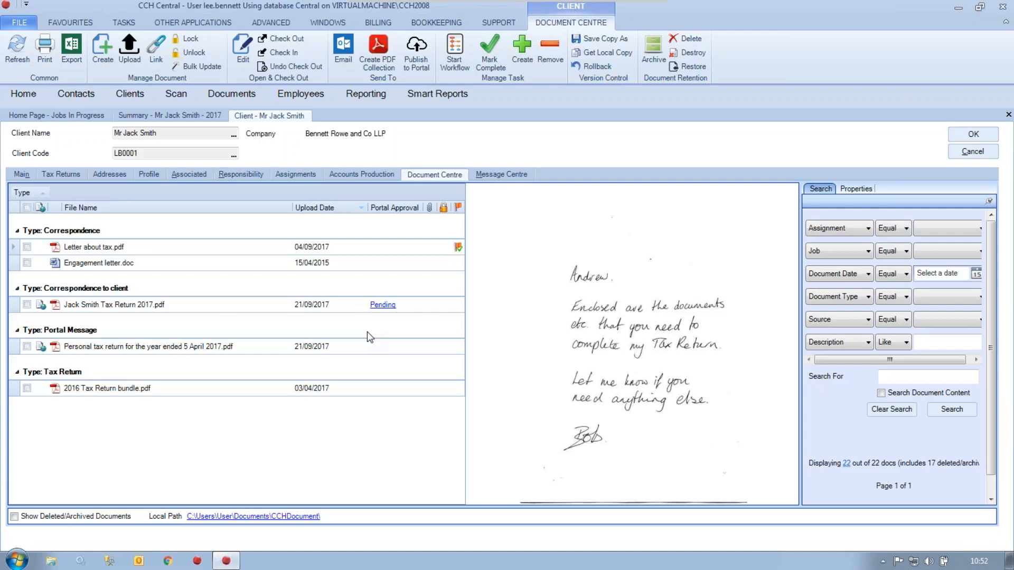
- Switch to Chrome, open the new portal message notification in the client's Gmail inbox, and follow its link to the portal login
left_click(169, 562)
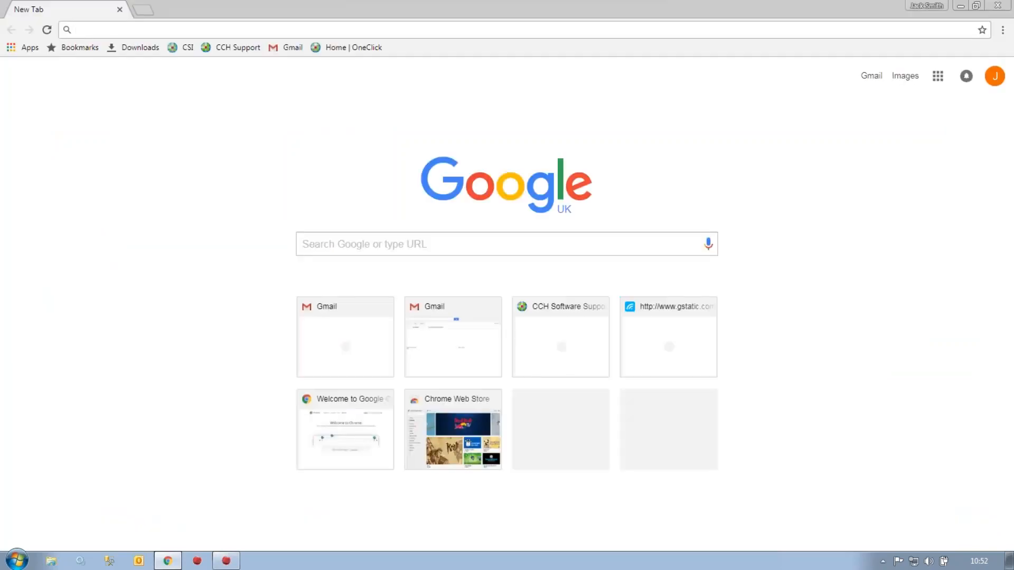
left_click(872, 77)
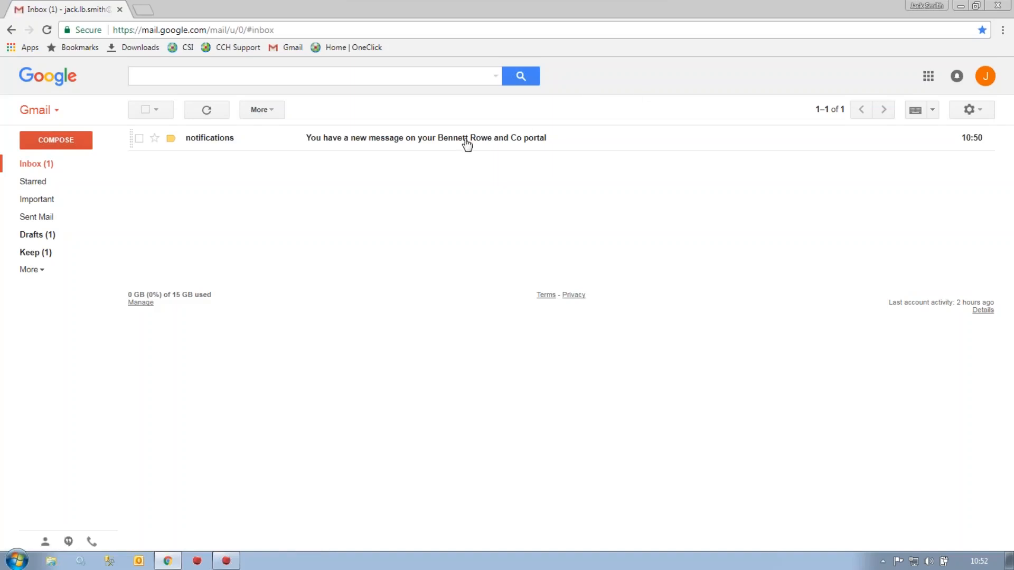
left_click(410, 141)
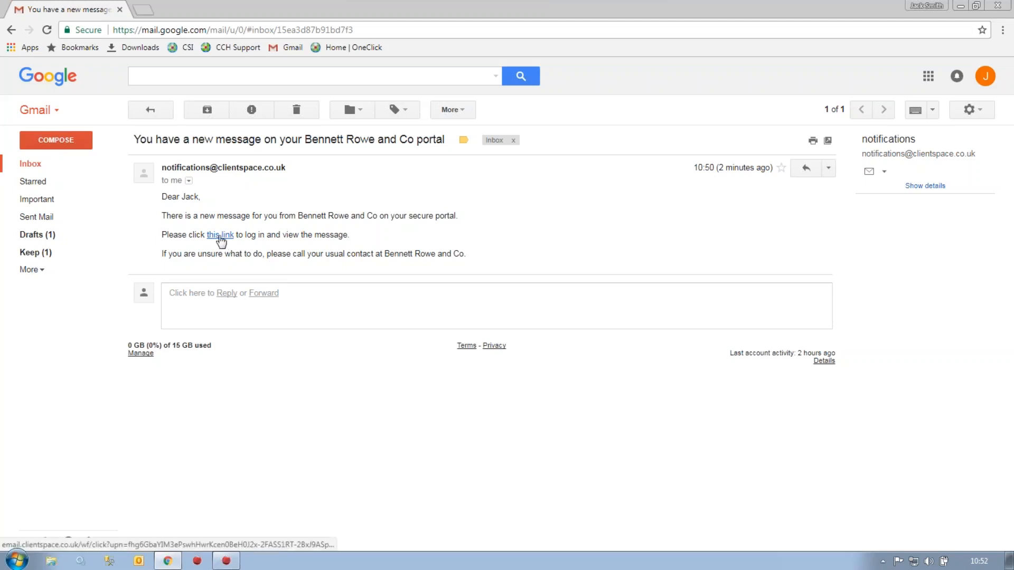
left_click(221, 236)
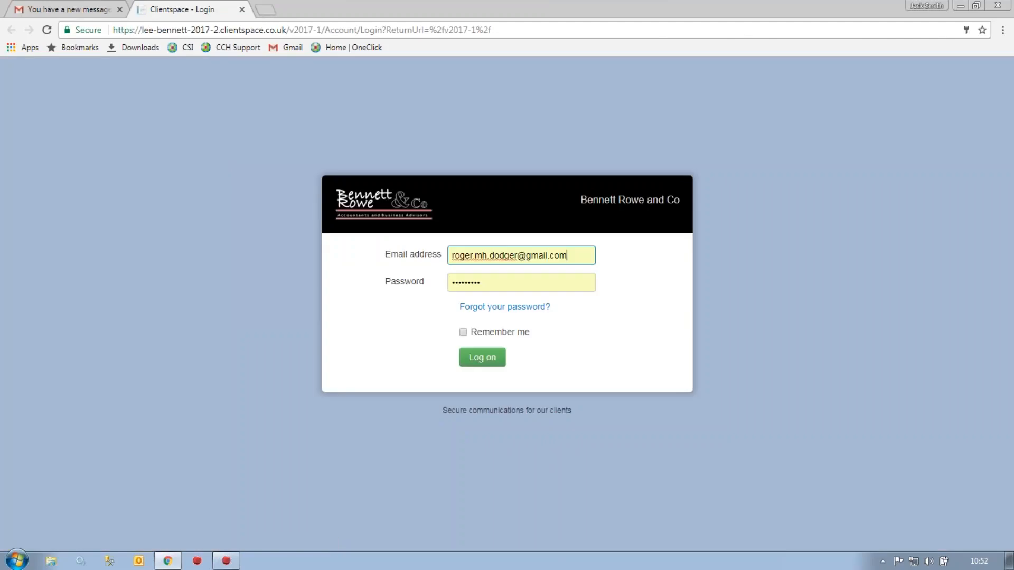
- Log on to the Bennett Rowe and Co portal with the client's email address and account password
key("BackSpace")
key("BackSpace")
key("BackSpace")
key("BackSpace")
key("BackSpace")
key("BackSpace")
key("BackSpace")
key("BackSpace")
key("BackSpace")
key("BackSpace")
key("BackSpace")
key("BackSpace")
key("BackSpace")
key("BackSpace")
key("BackSpace")
key("BackSpace")
key("BackSpace")
key("BackSpace")
key("BackSpace")
key("BackSpace")
type("jack")
key("Down")
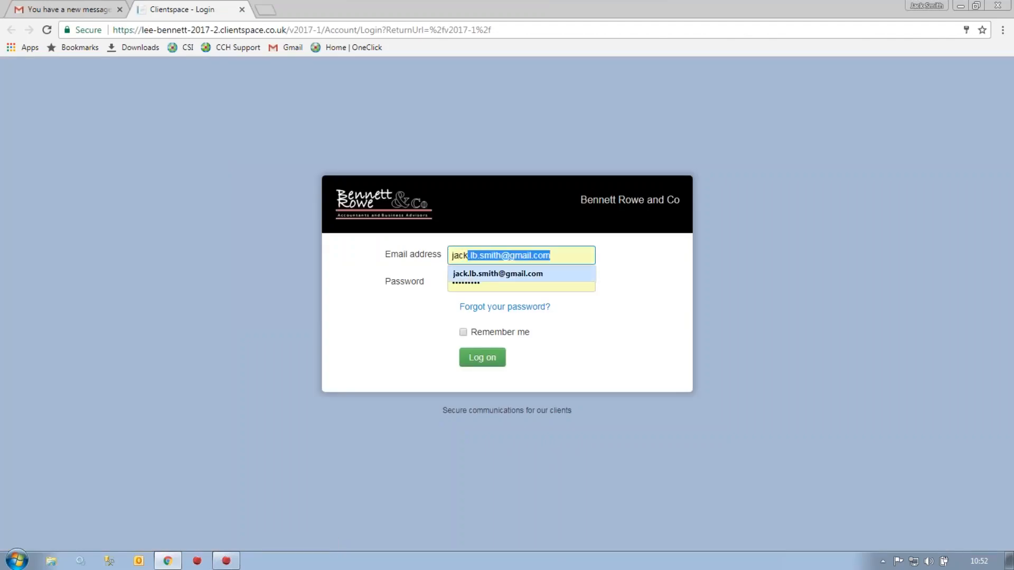
key("Tab")
type("********")
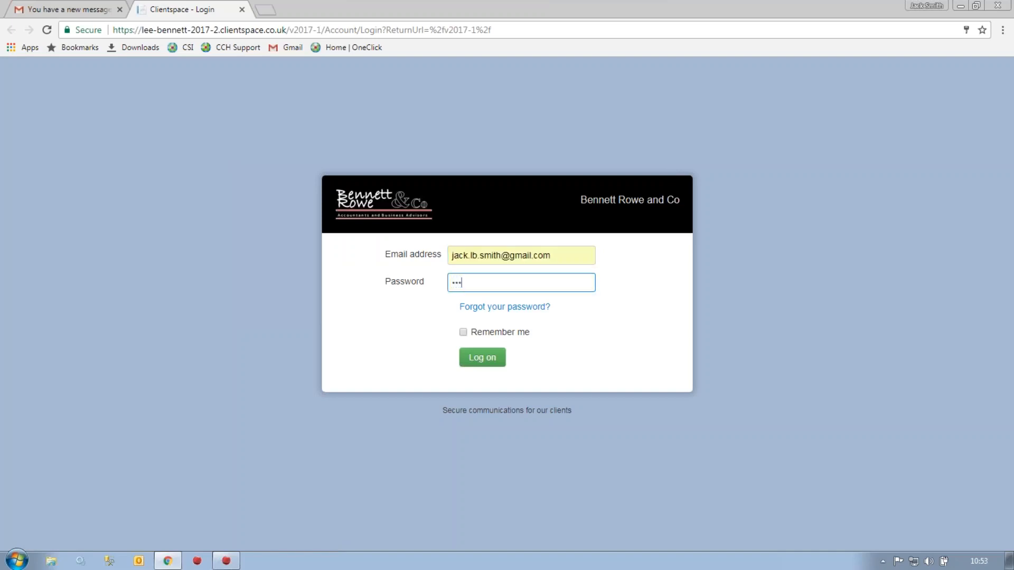
type("*")
left_click(481, 358)
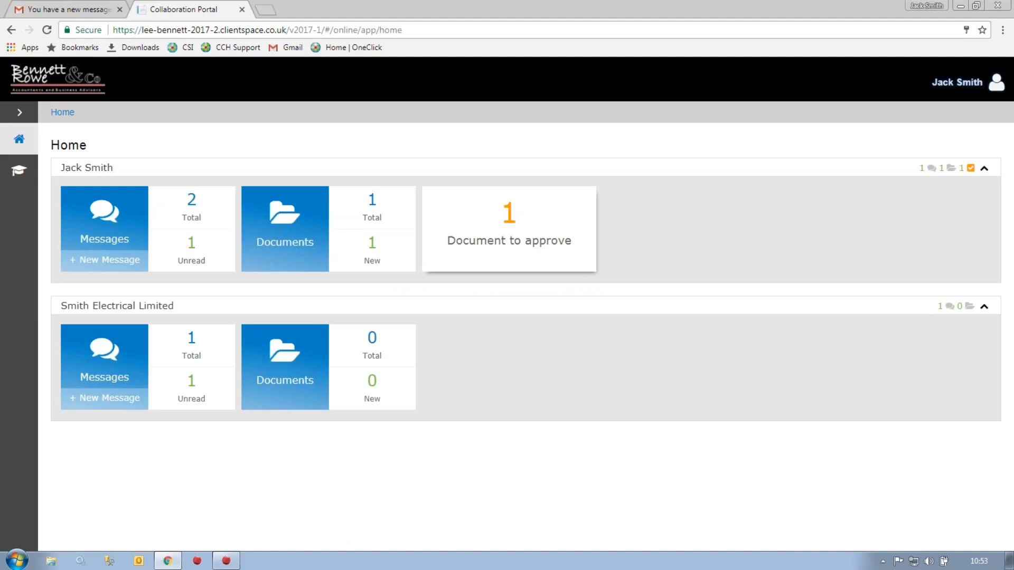
- Open the client's portal message "Personal tax return for the year ended 5 April 2017" and download and view its attached tax return PDF
left_click(123, 231)
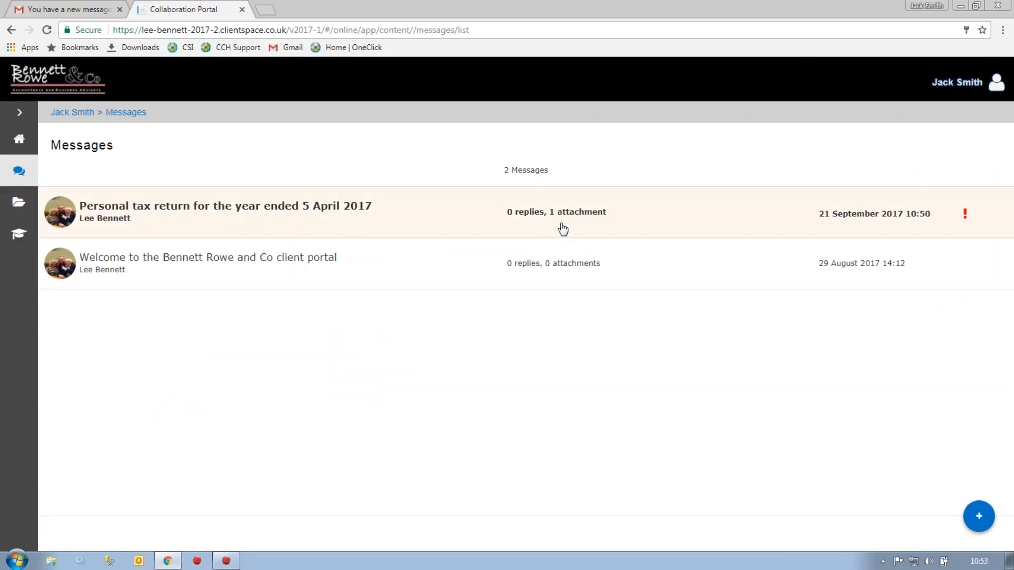
left_click(318, 212)
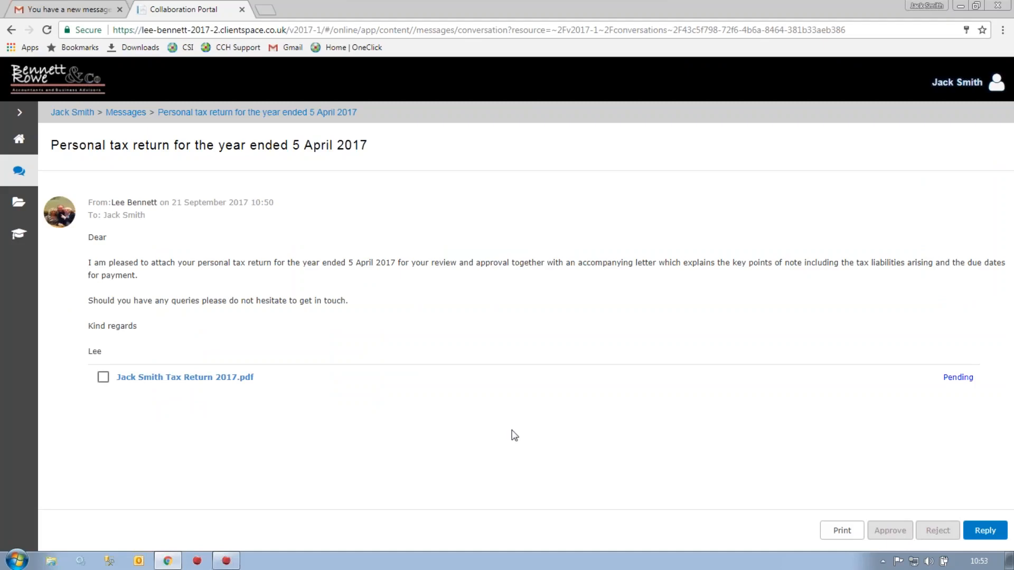
left_click(103, 380)
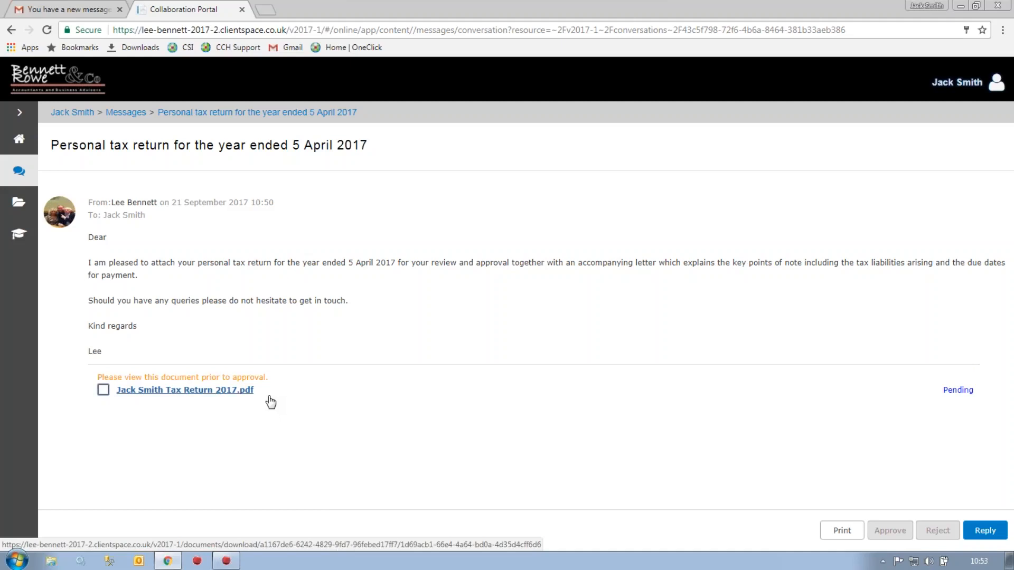
left_click(169, 393)
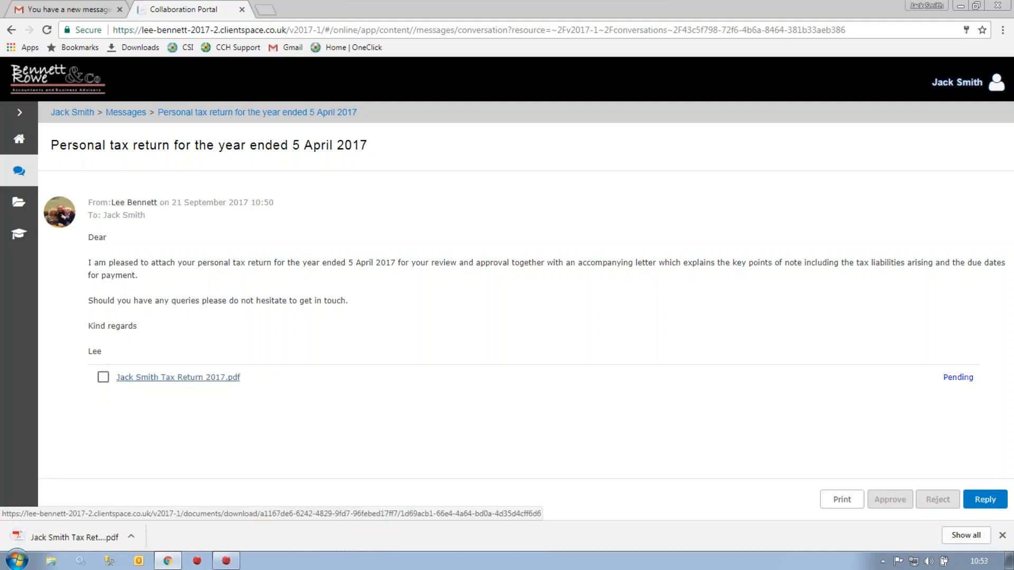
left_click(88, 537)
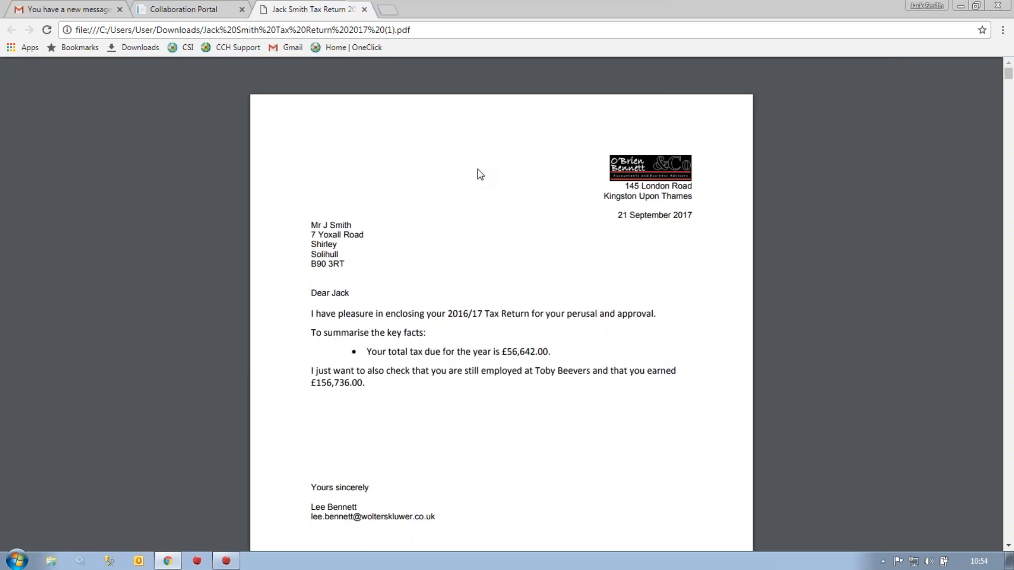
- Look over the cover letter and the start of the 2017 tax return in the PDF, and close the document
scroll(480, 174, "down", 13)
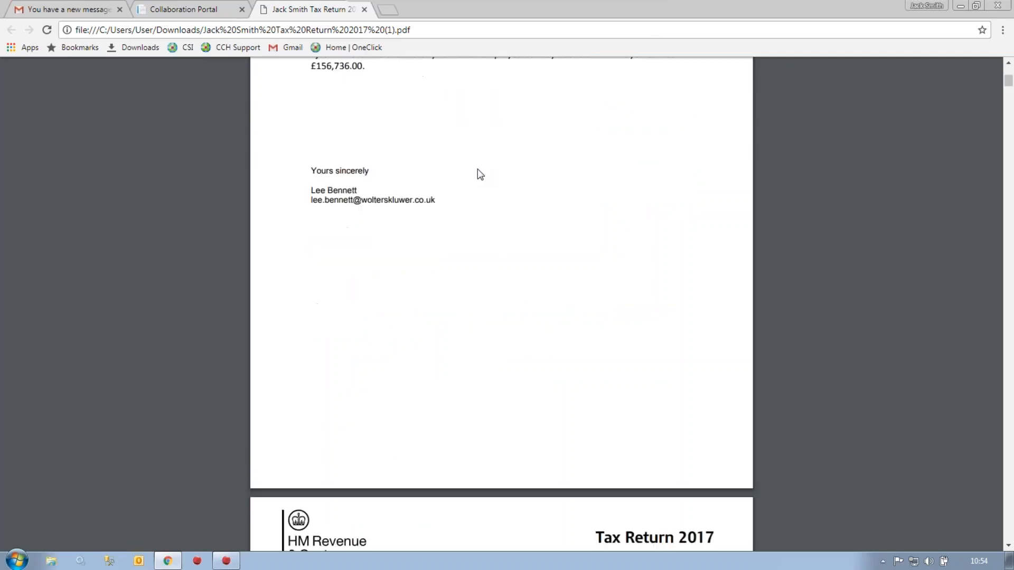
scroll(480, 174, "up", 13)
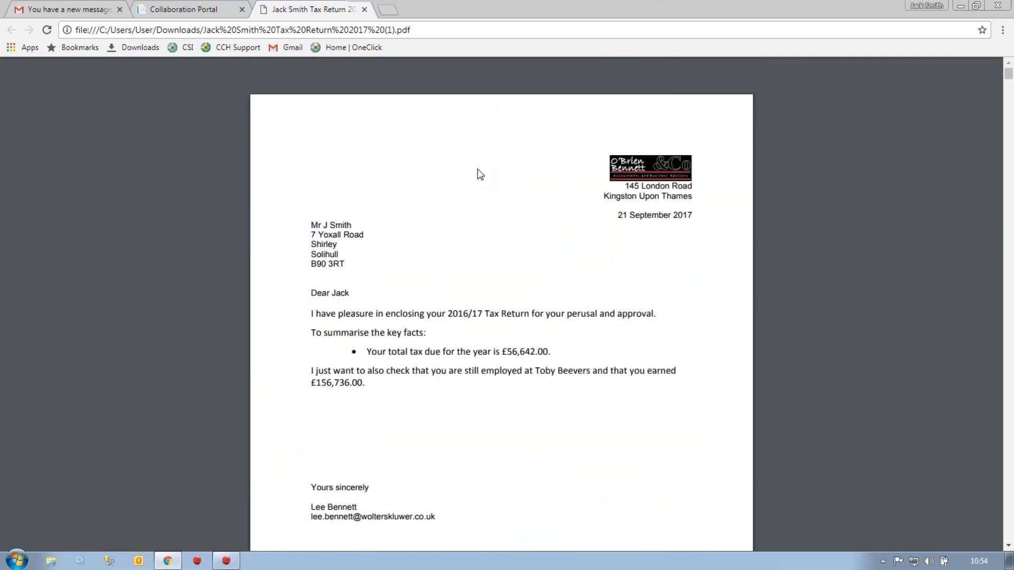
left_click(364, 11)
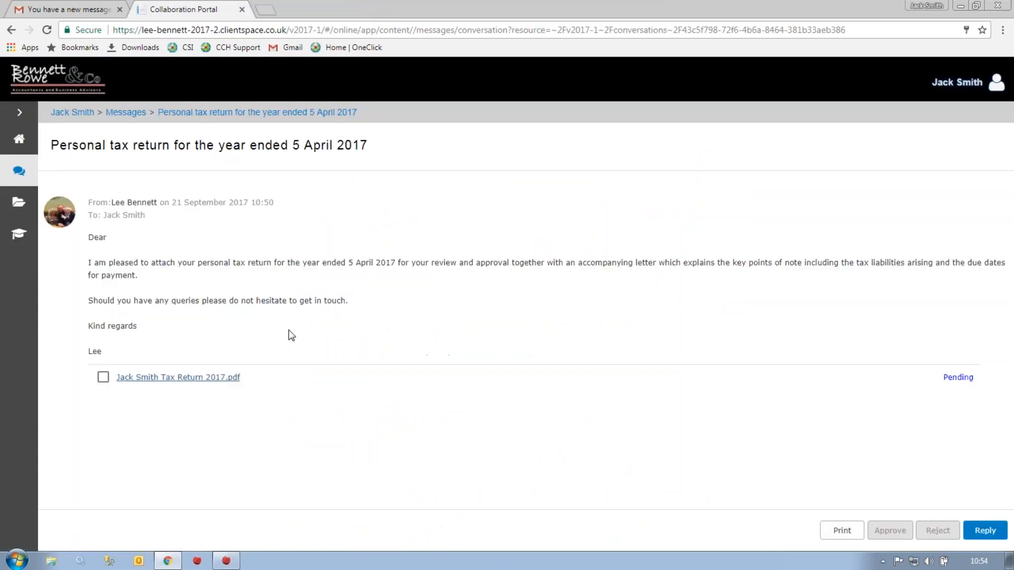
- Approve the 2017 tax return PDF attached to the portal message, entering the client's account password to authorise the approval
left_click(103, 377)
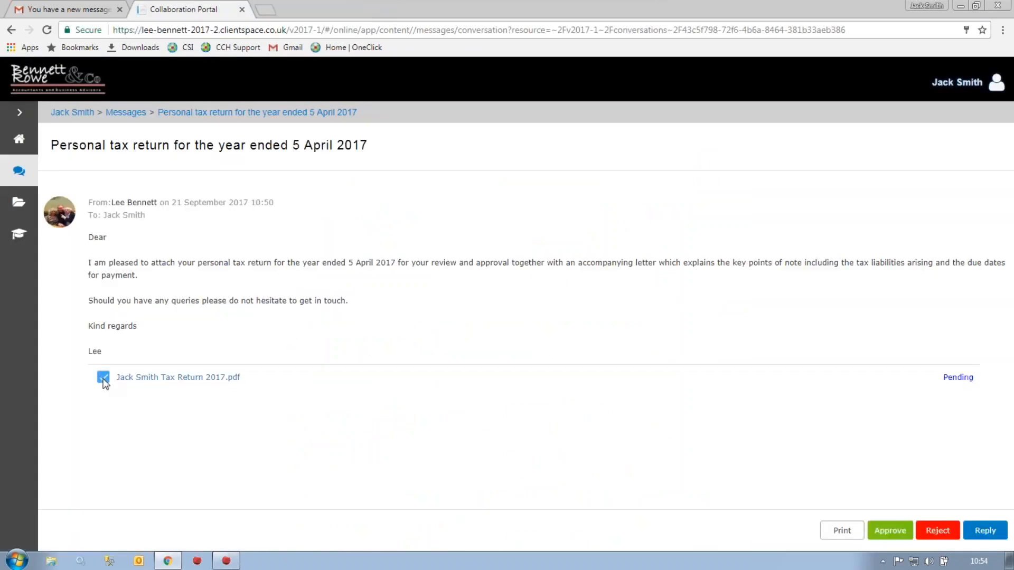
left_click(892, 531)
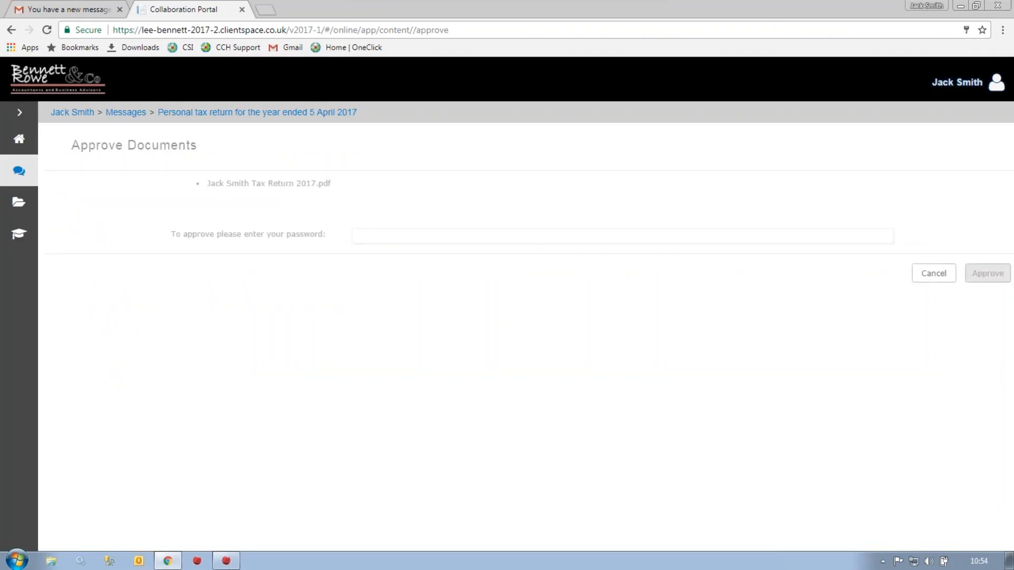
left_click(402, 238)
type("*********")
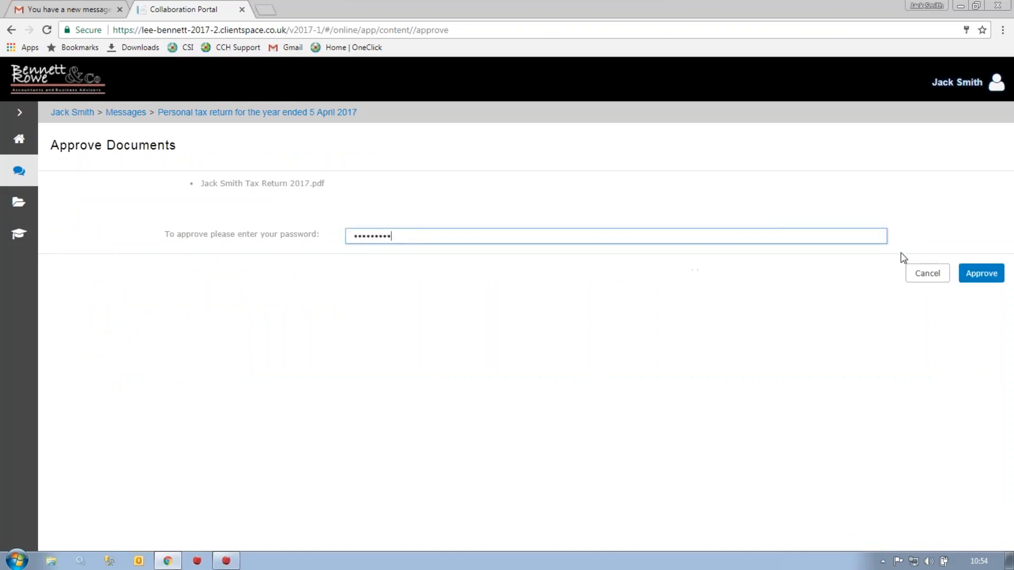
left_click(972, 275)
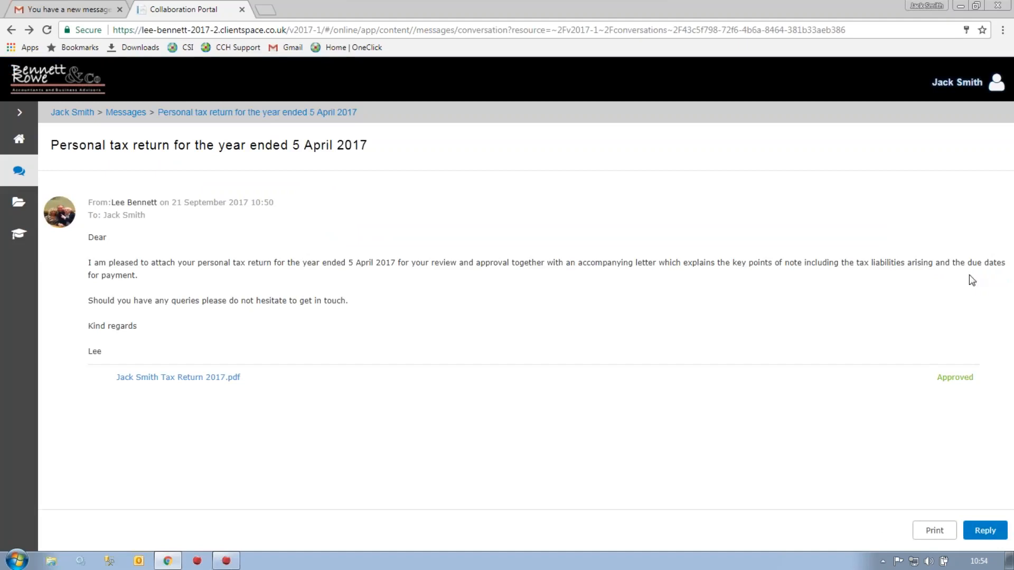
- Close the client portal page and the browser window with the Gmail notification
left_click(242, 9)
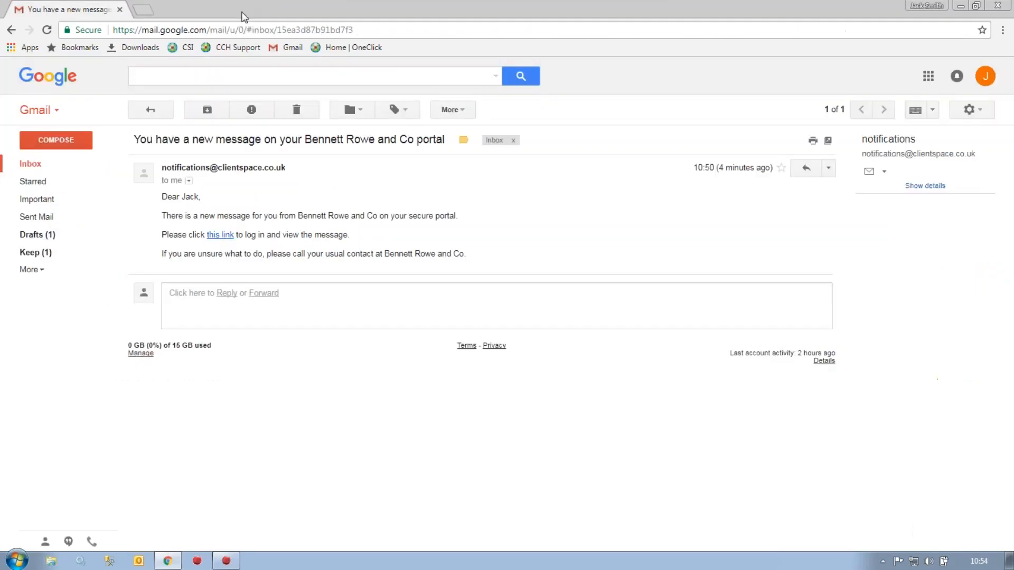
left_click(998, 5)
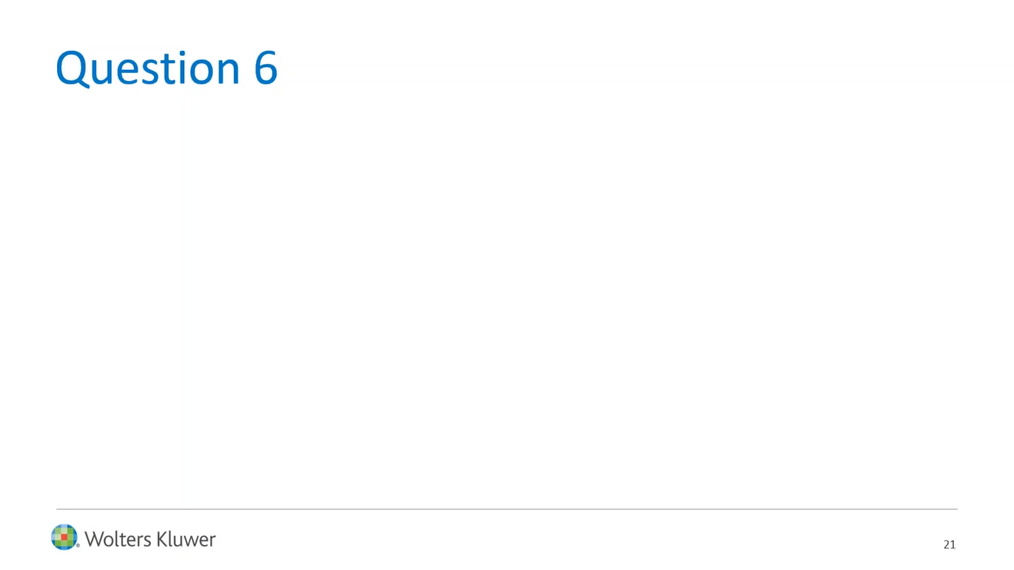
key("alt+Tab")
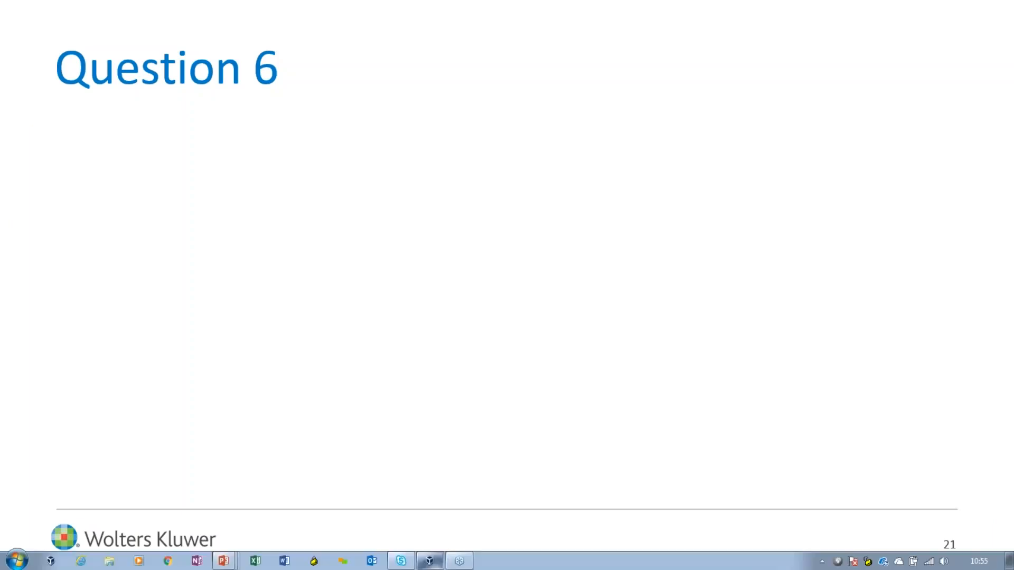
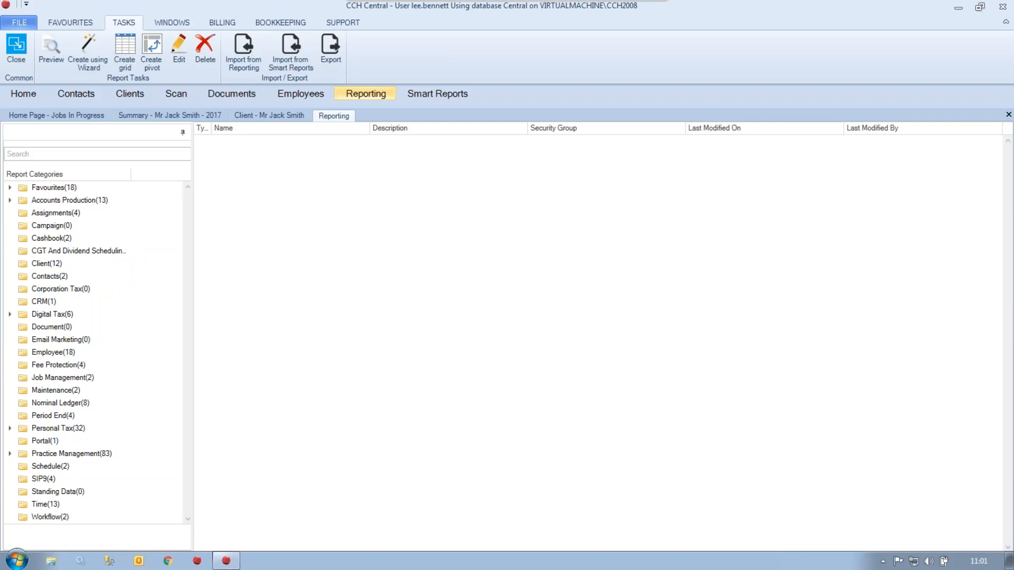
- Start a new report with the Report Wizard and name it "tax due compairson"
left_click(413, 99)
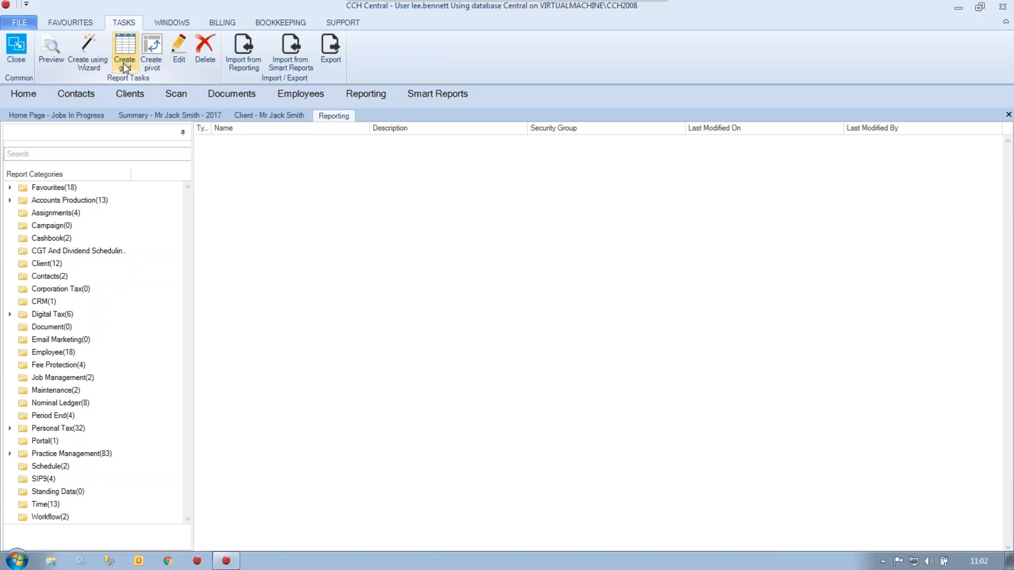
left_click(91, 68)
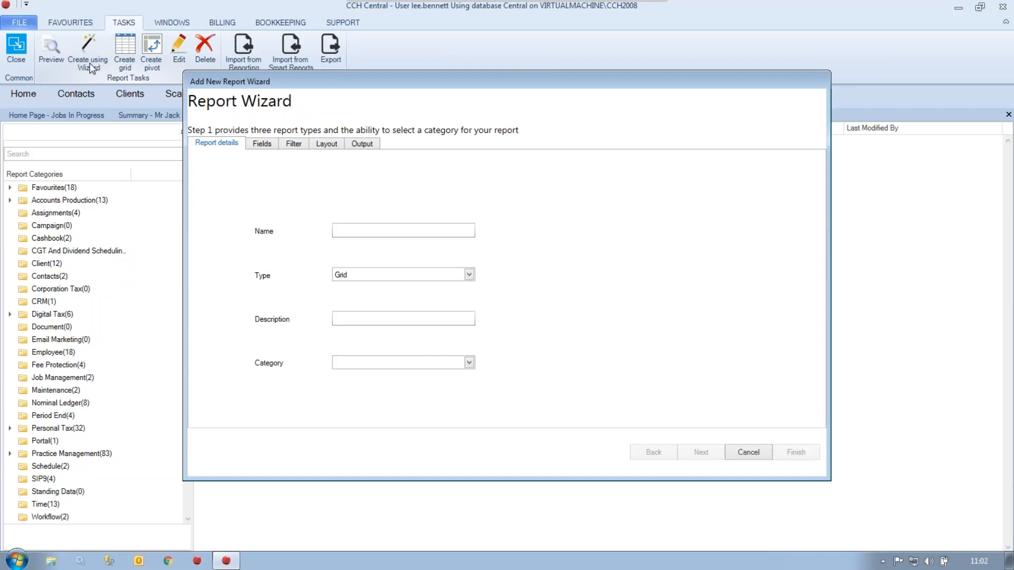
left_click(377, 231)
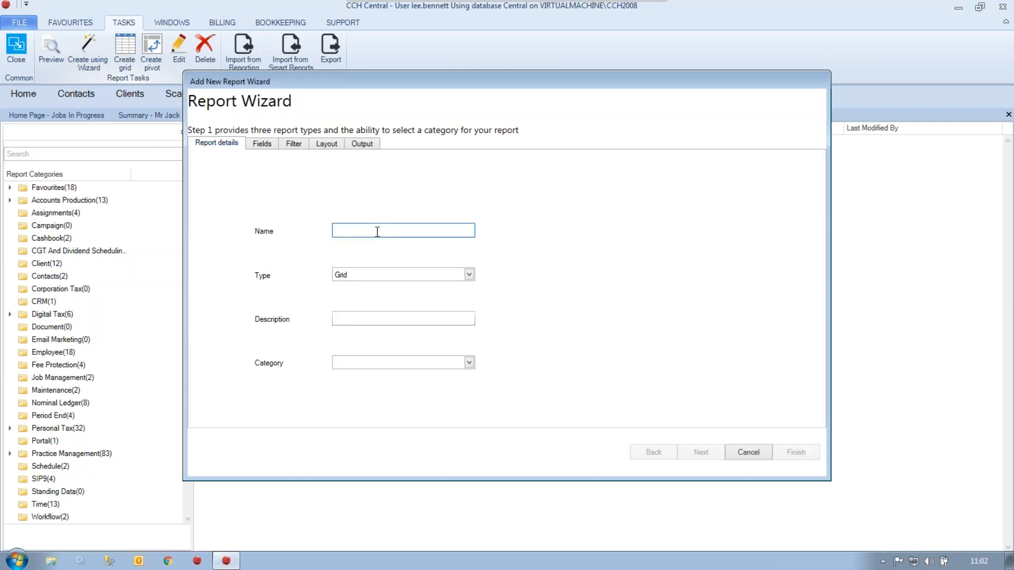
type("tax due compairso")
- Make the report a pivot table in the Personal Tax category and continue to the field selection
left_click(470, 275)
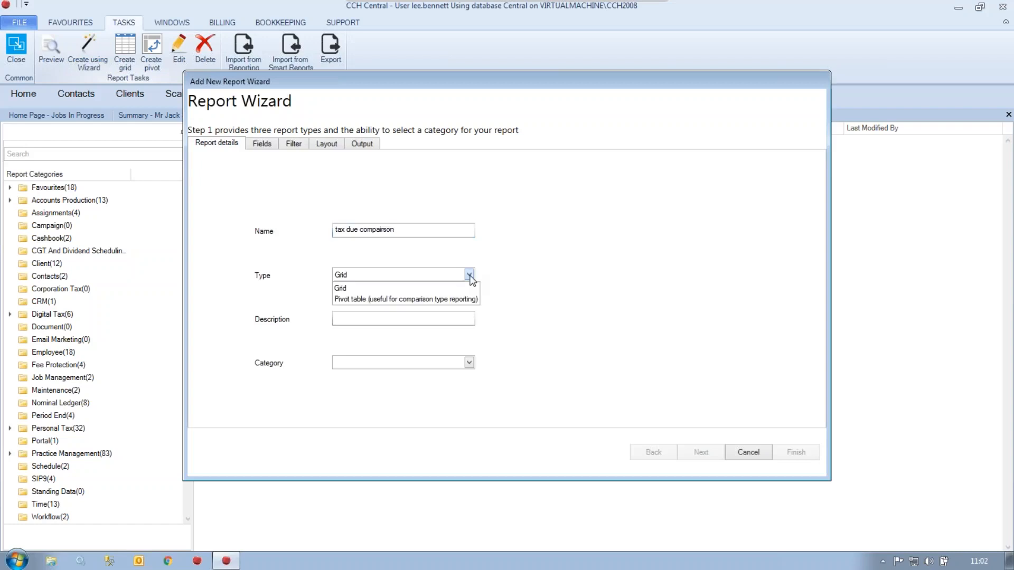
left_click(416, 300)
left_click(469, 362)
left_click(372, 491)
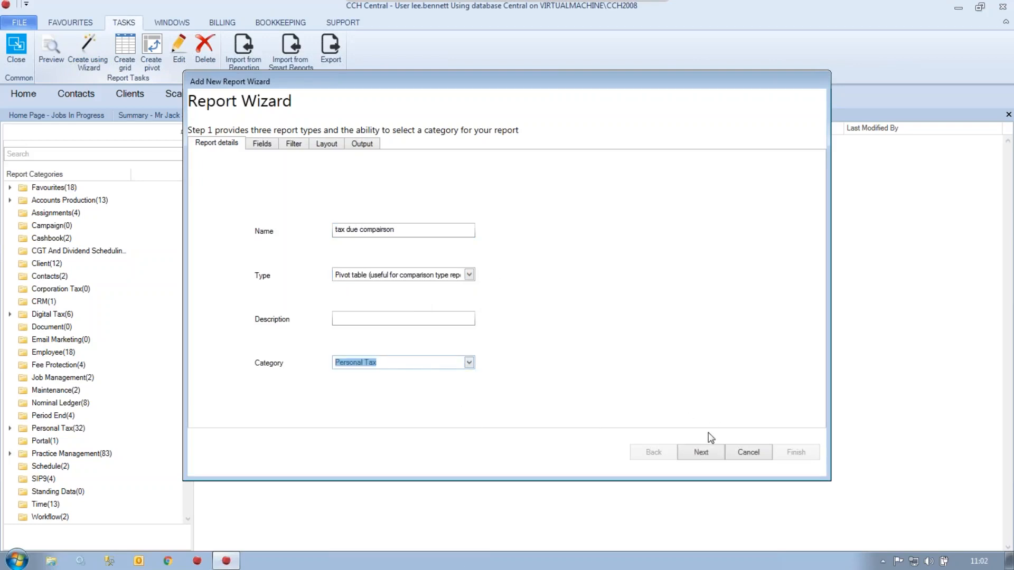
left_click(701, 454)
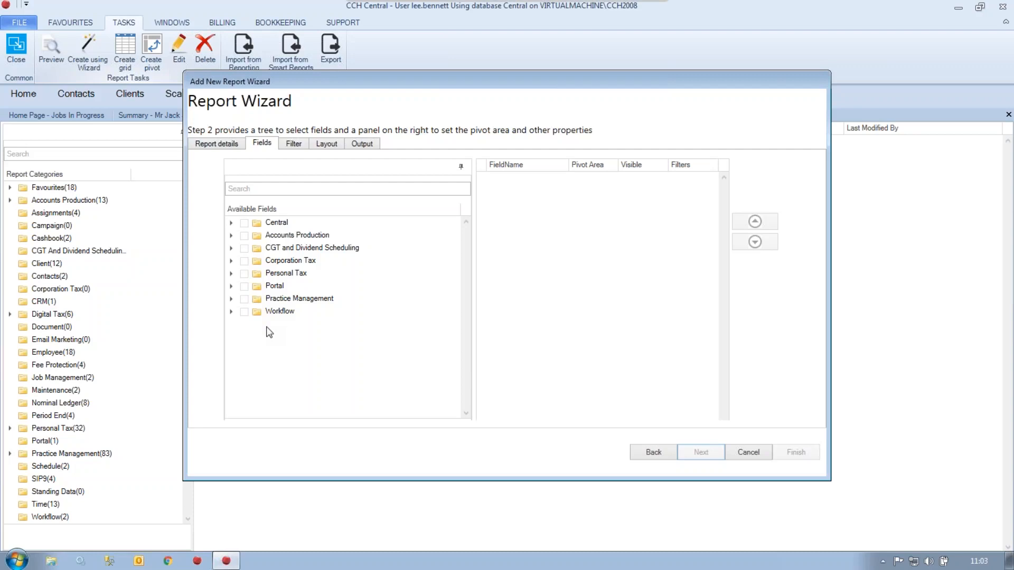
- Add the Central field Name and the Personal Tax return field Tax Year to the report
left_click(231, 223)
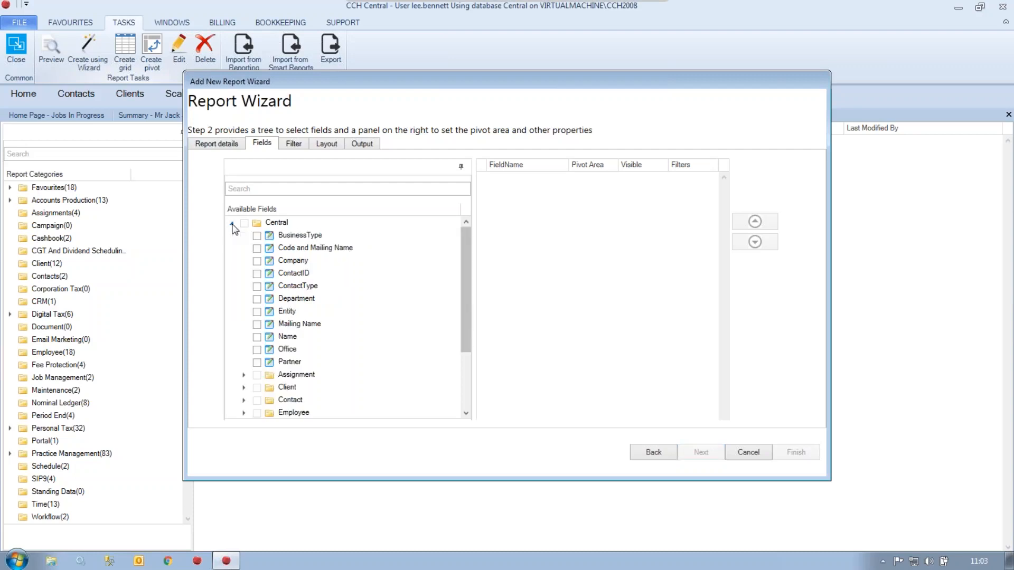
left_click(257, 338)
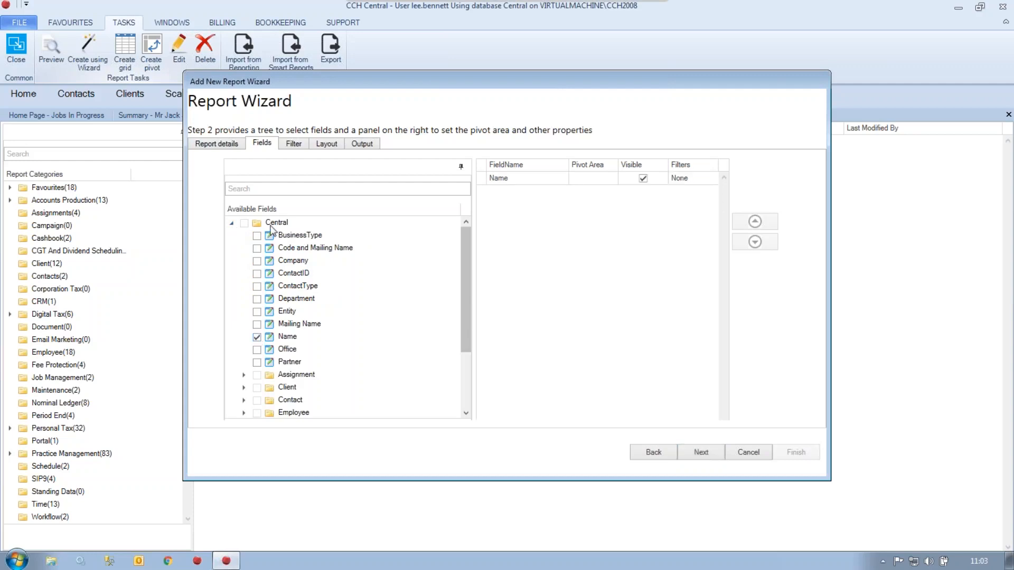
left_click(231, 224)
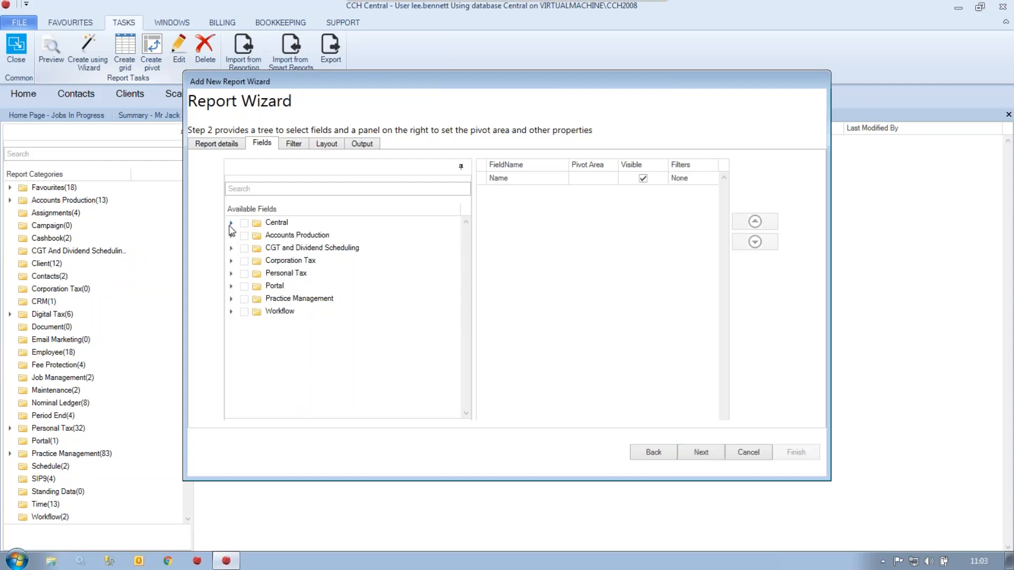
left_click(231, 274)
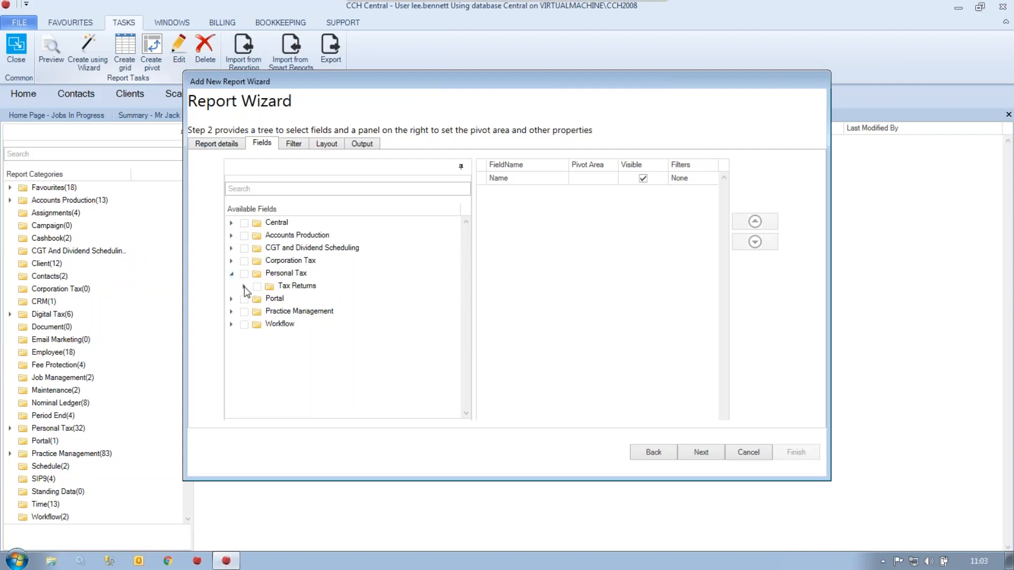
left_click(245, 287)
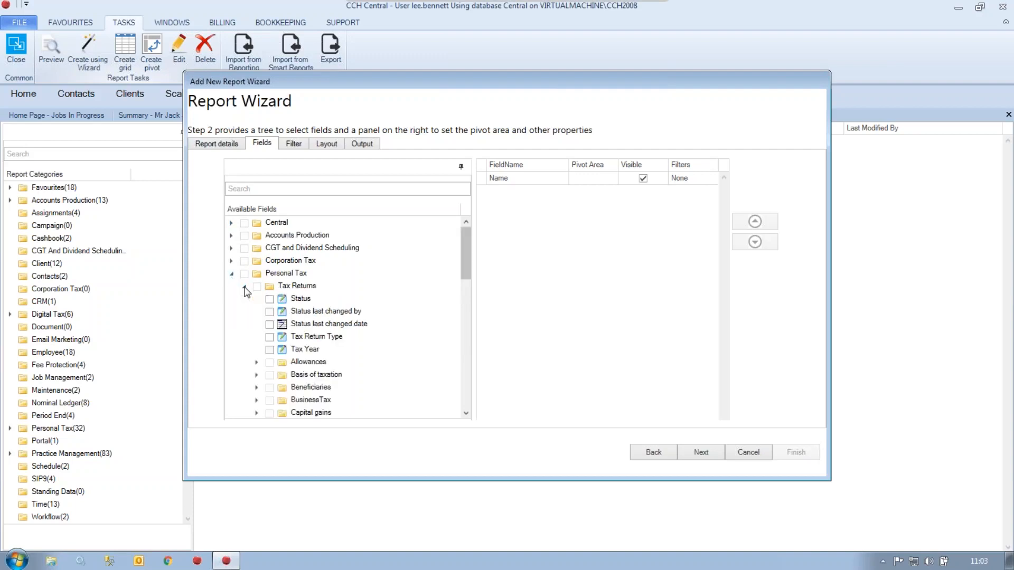
left_click(270, 351)
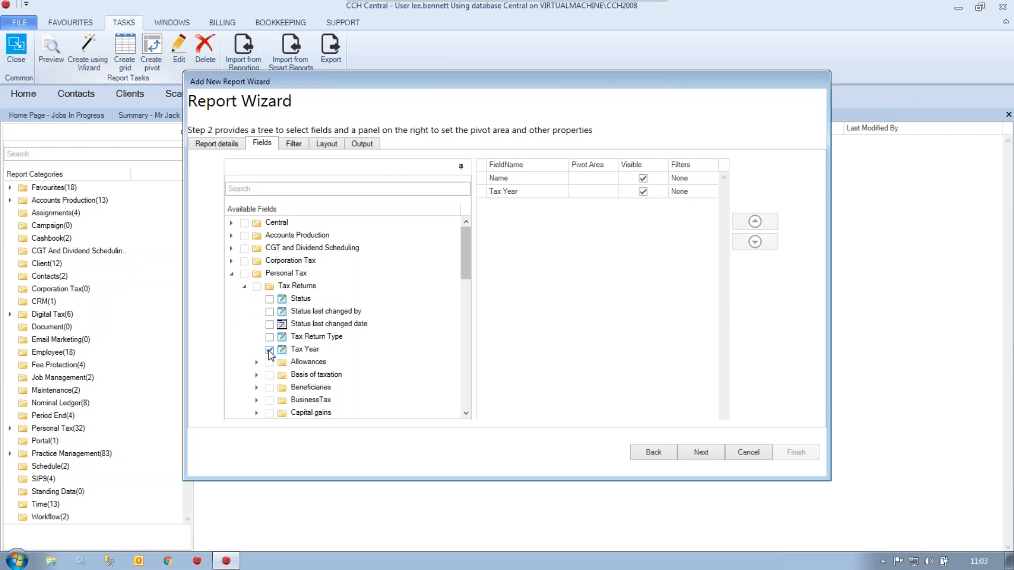
- Add the Tax due/(overpaid) field from the Tax Computations group of the tax return fields
left_click_drag(468, 266, 462, 391)
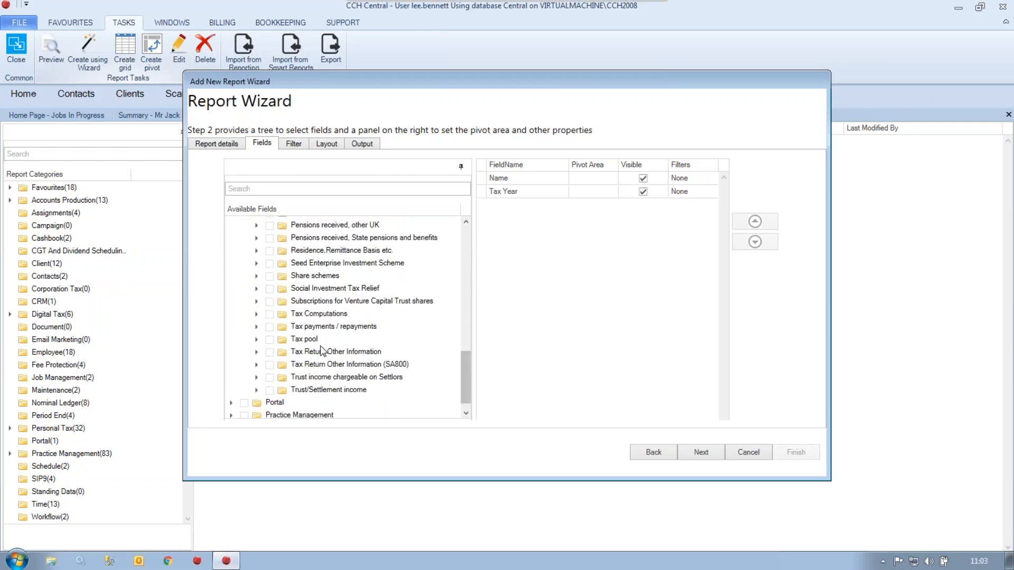
left_click(257, 314)
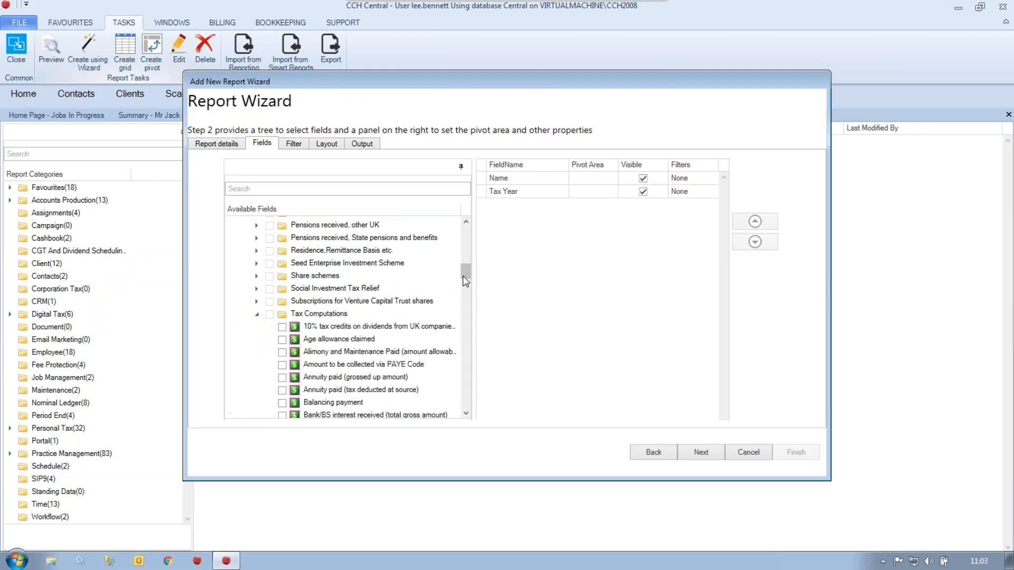
left_click_drag(468, 276, 466, 376)
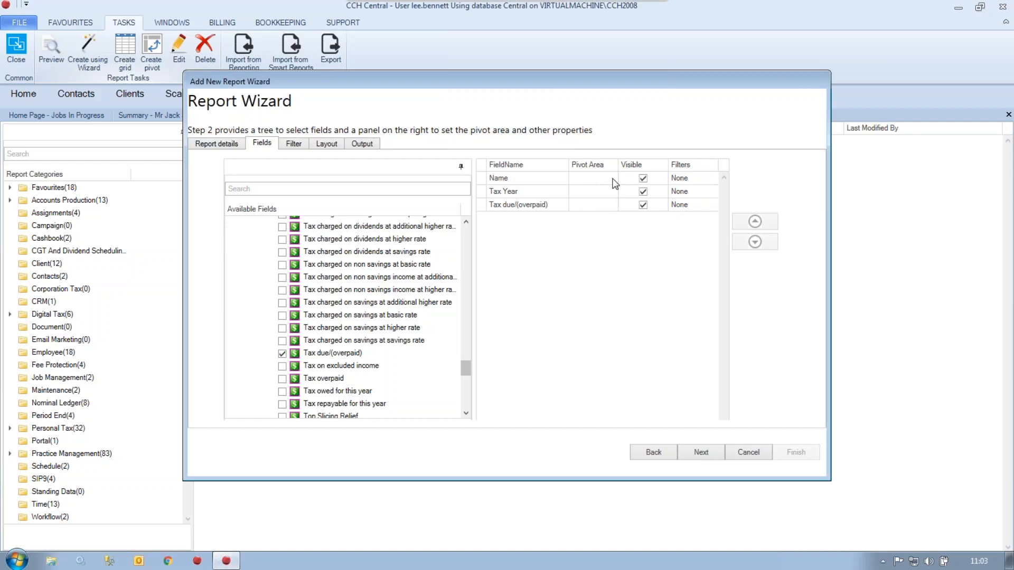
- Assign the pivot areas: Name as Row, Tax Year as Column and Tax due/(overpaid) as Data
left_click(615, 184)
left_click(612, 178)
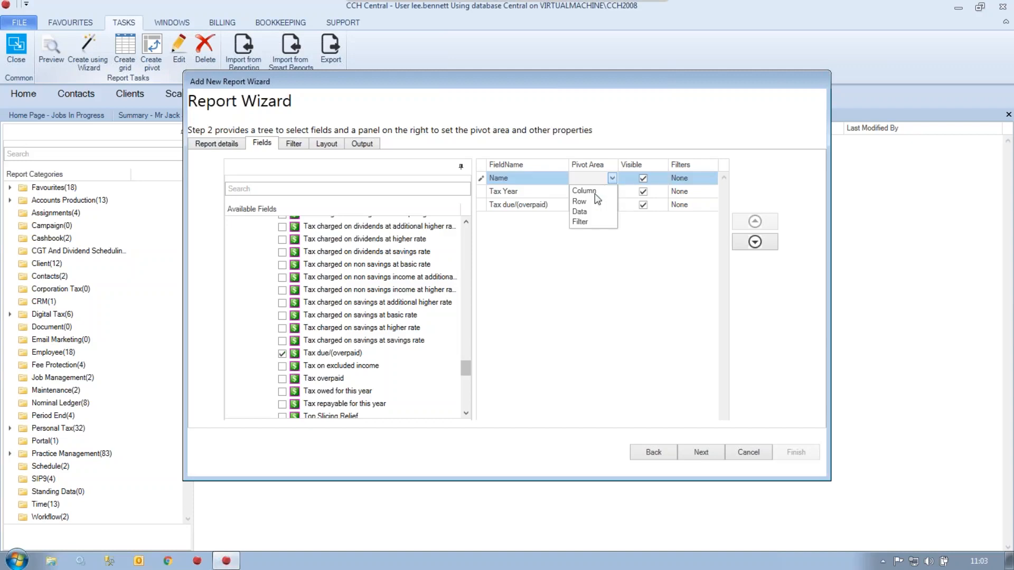
left_click(580, 201)
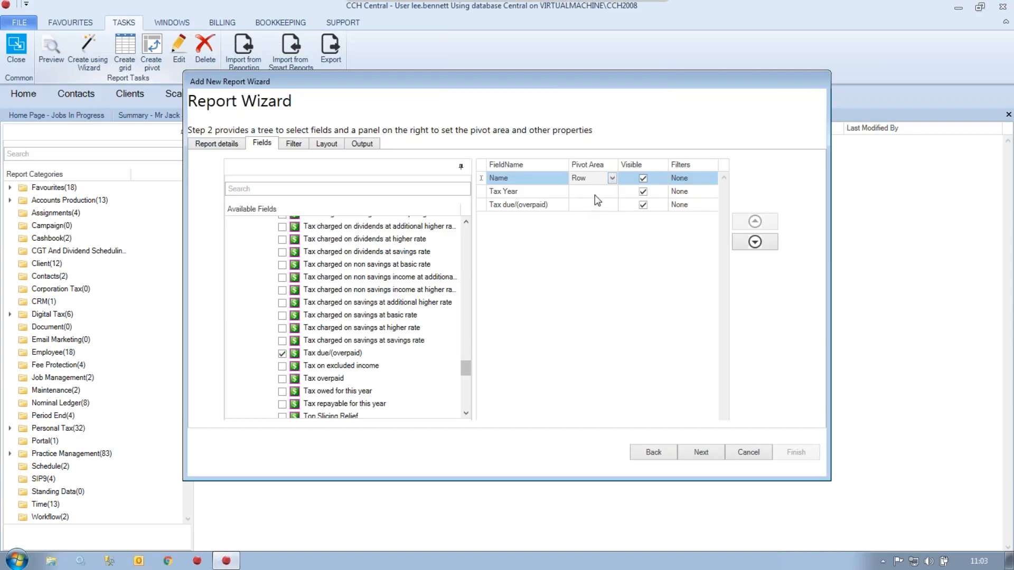
left_click(602, 193)
left_click(612, 192)
left_click(584, 204)
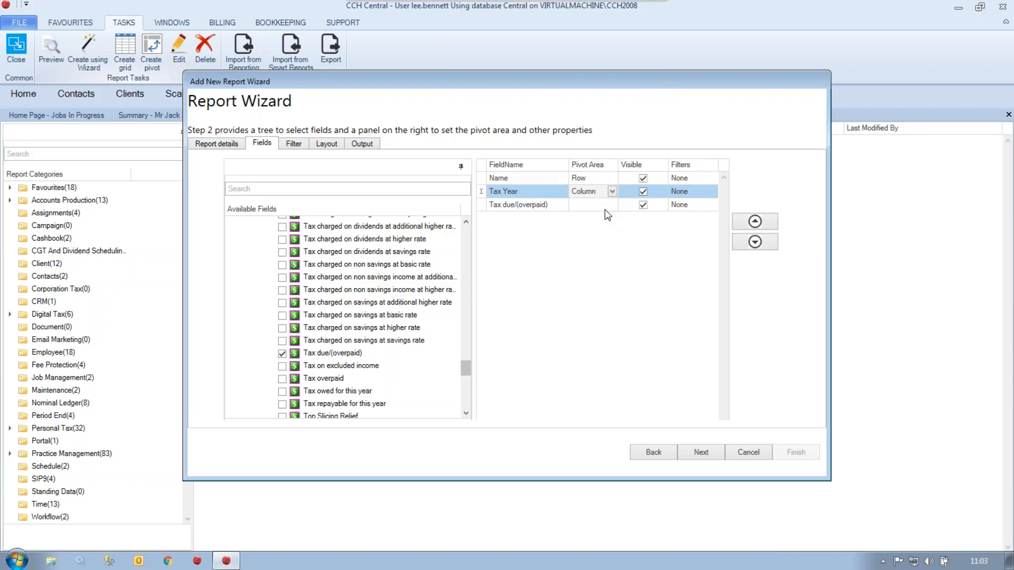
left_click(611, 205)
left_click(613, 206)
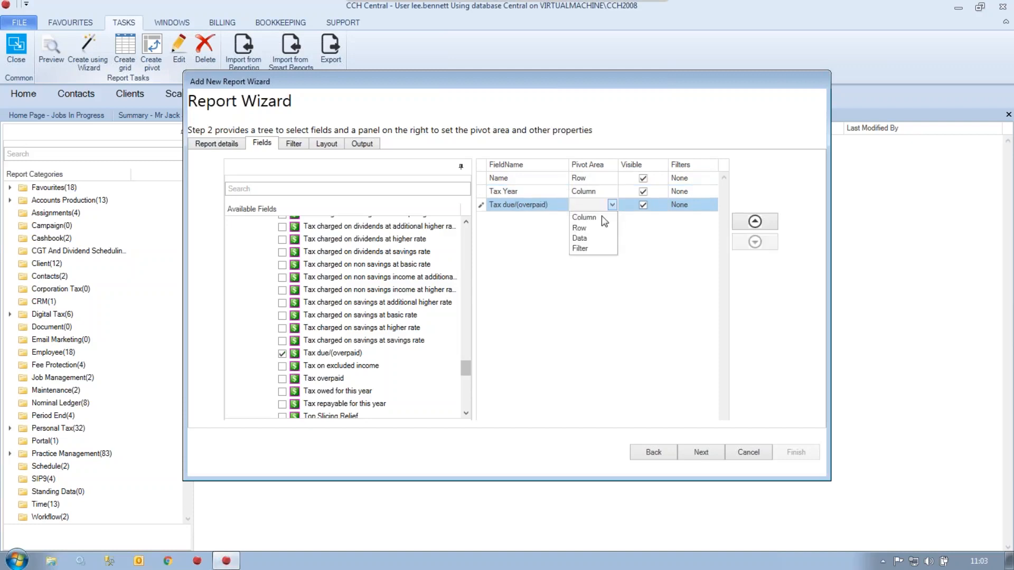
left_click(599, 239)
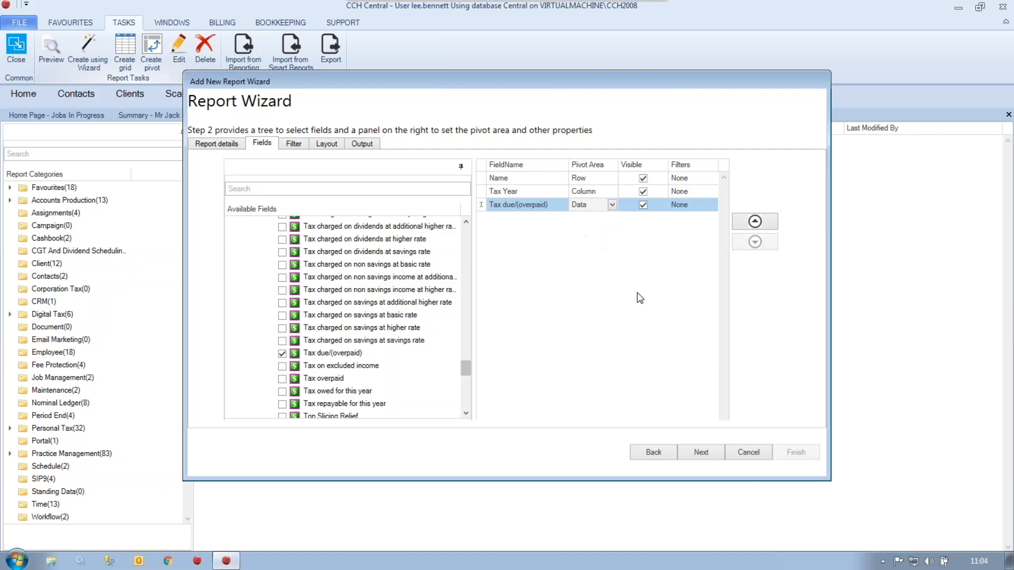
- Complete the wizard without adding a filter or changing the layout, and open the report for editing
left_click(707, 454)
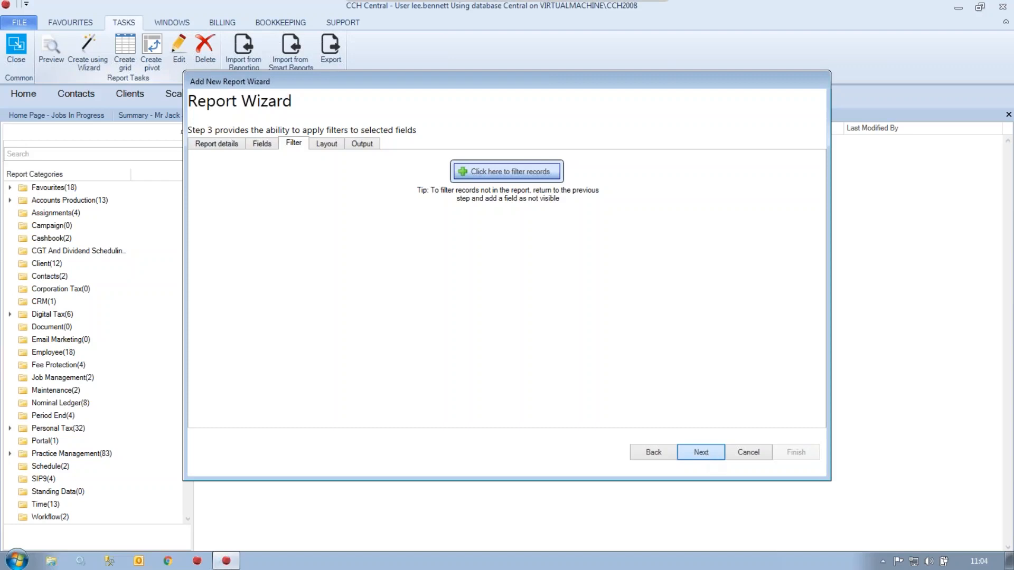
left_click(701, 453)
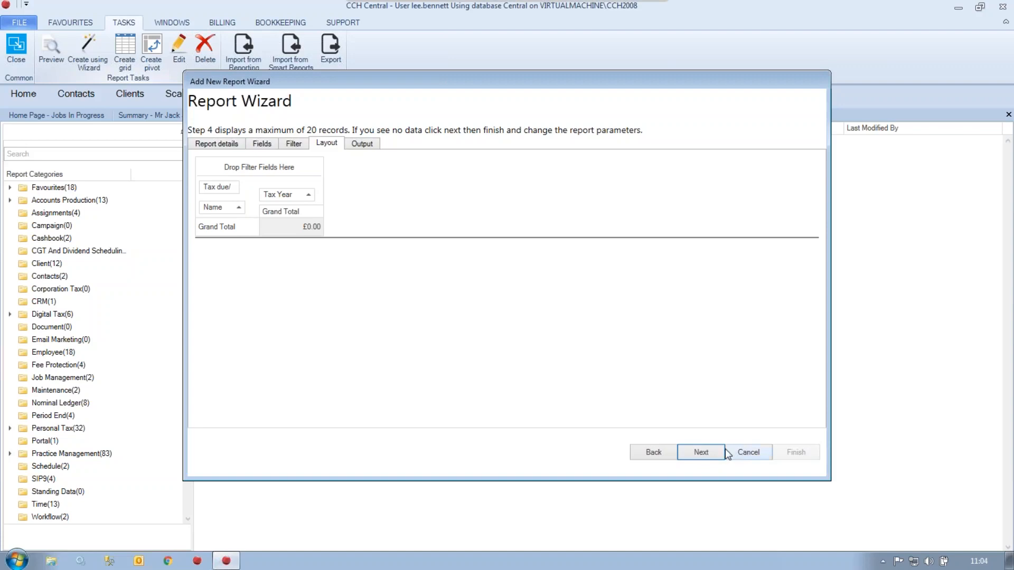
left_click(708, 455)
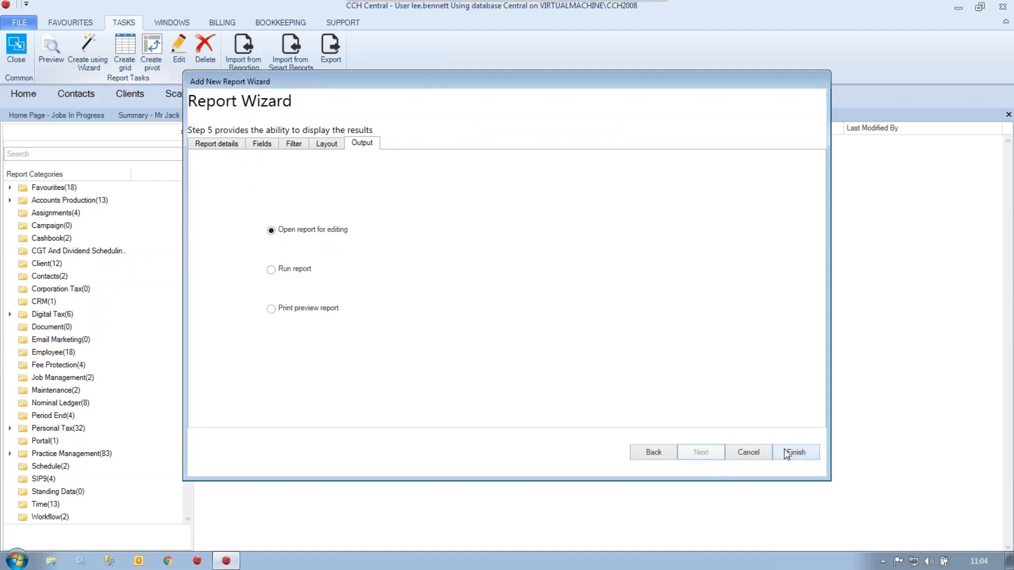
left_click(796, 456)
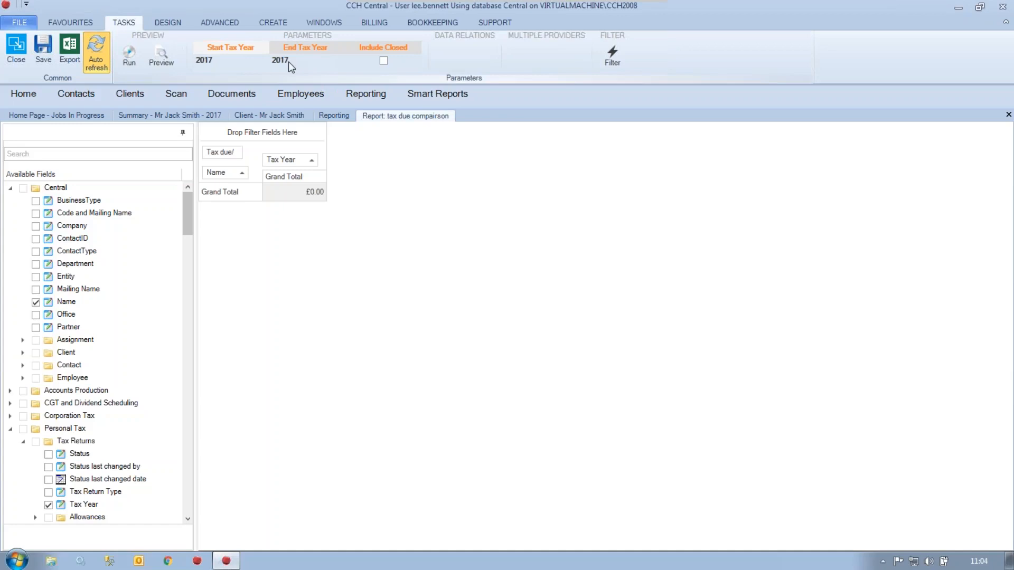
- Set the report's Start Tax Year to 2010 and run the report
left_click(227, 62)
key("BackSpace")
type("0")
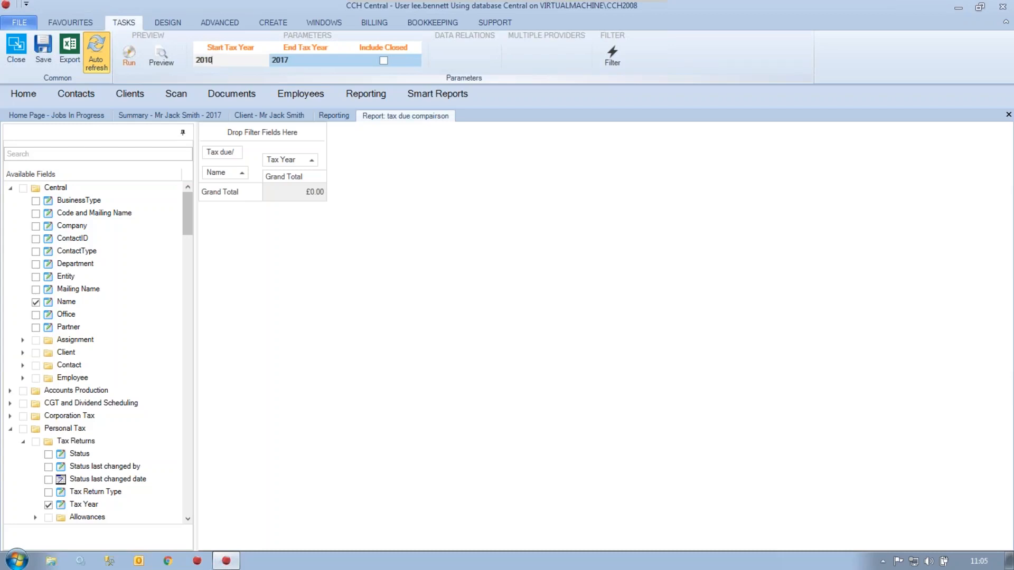
key("Return")
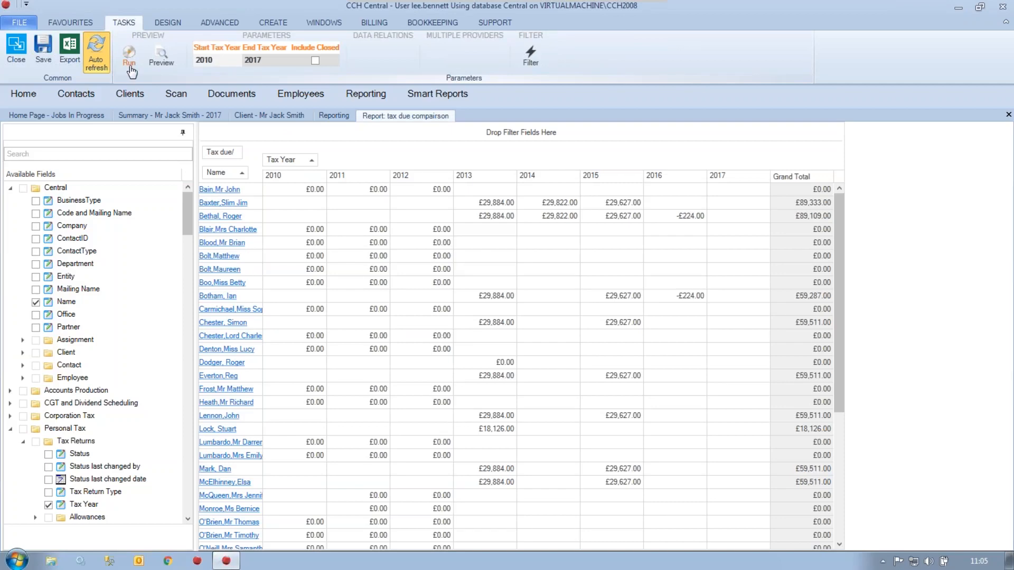
- Filter the report to records with Tax due/(overpaid) greater than 0
left_click(530, 58)
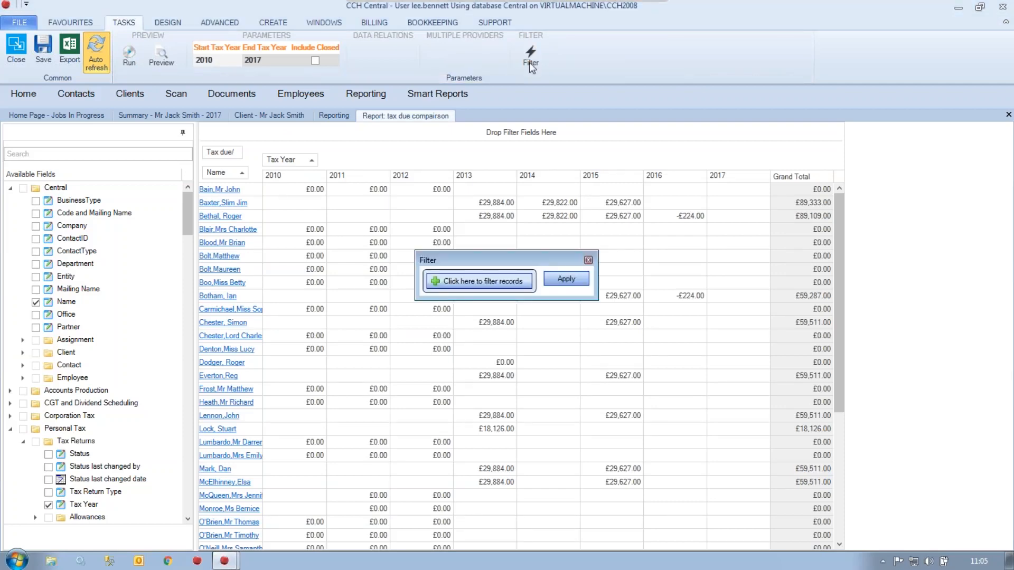
left_click(522, 287)
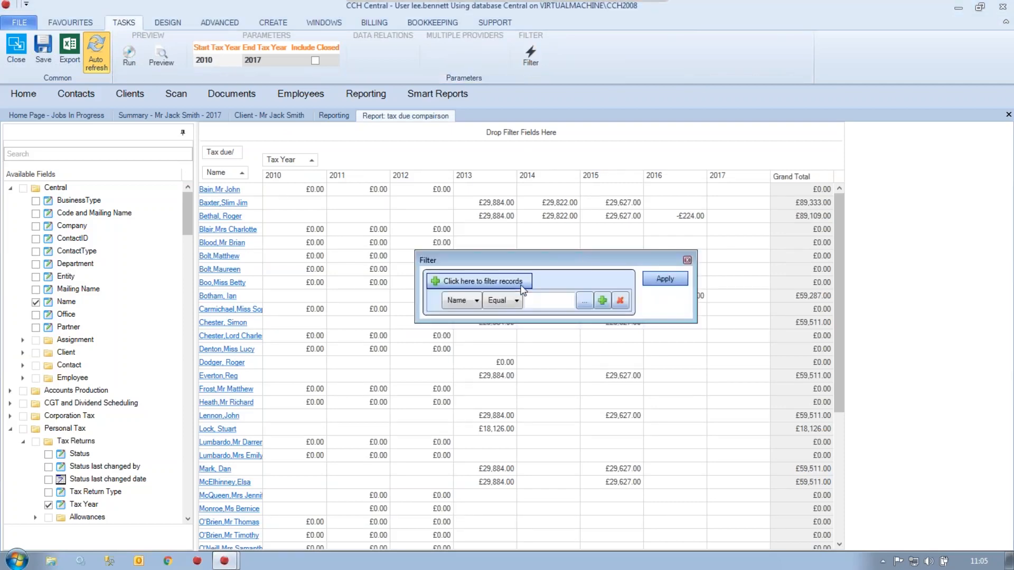
left_click(476, 304)
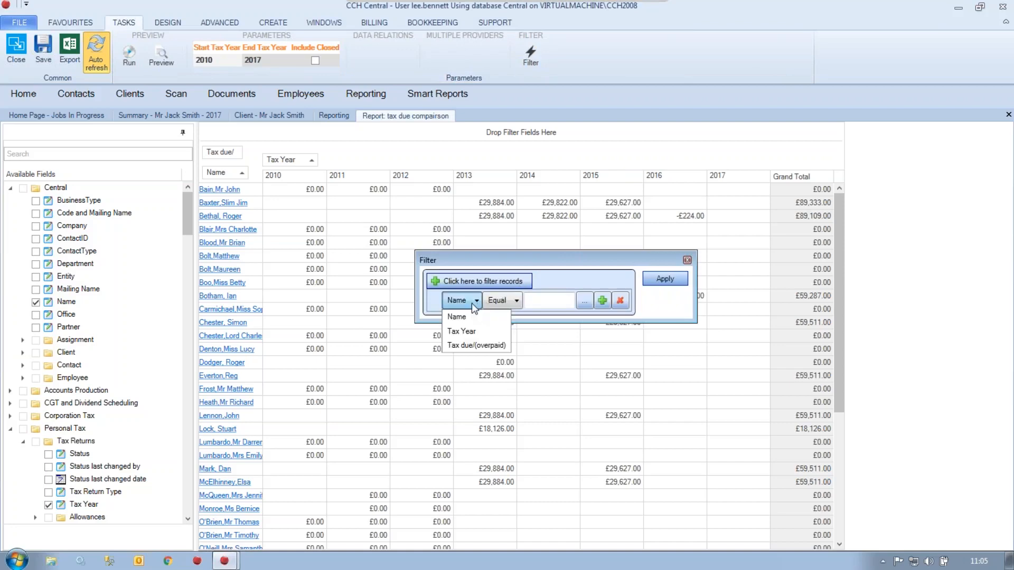
left_click(476, 346)
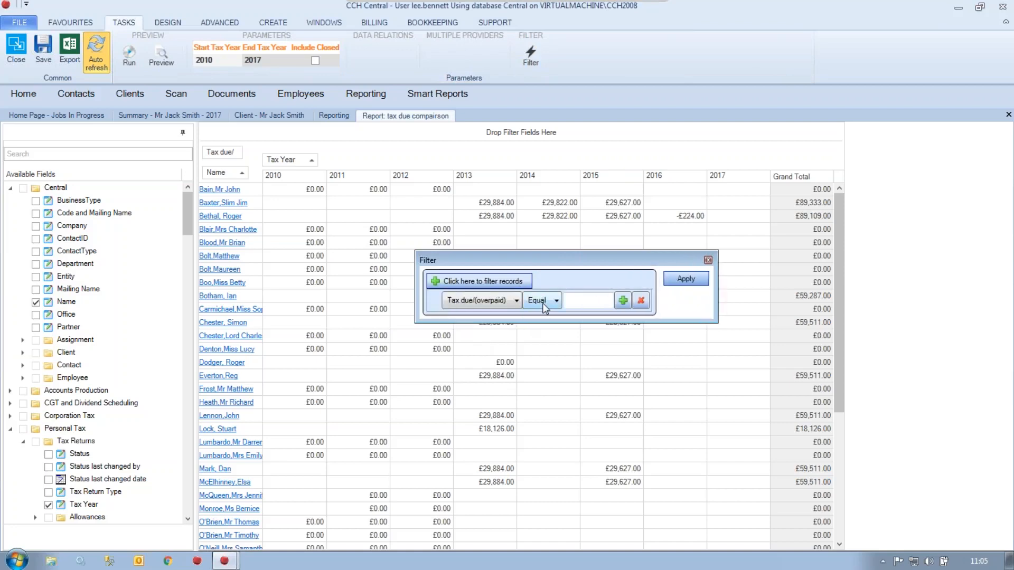
left_click(545, 307)
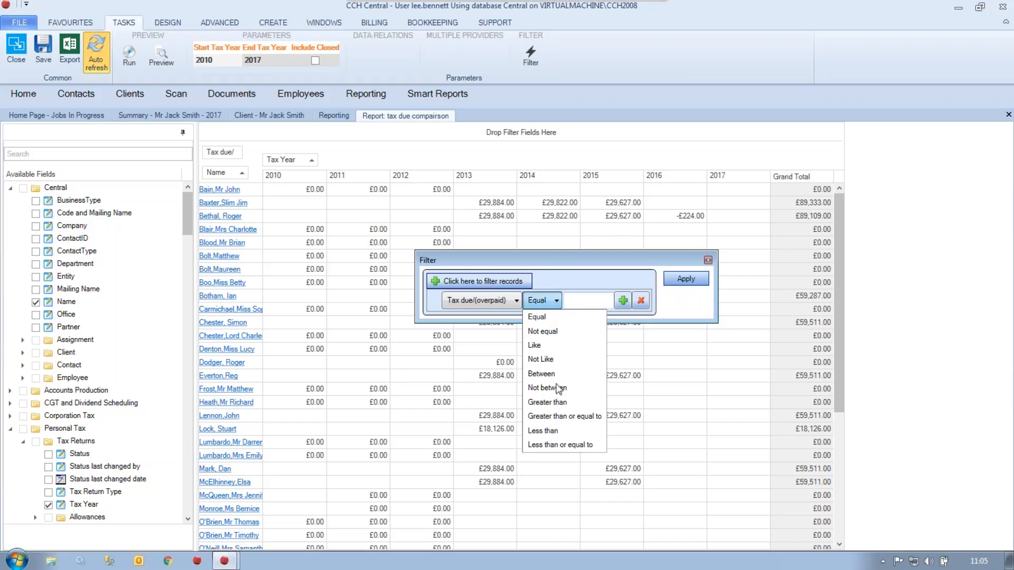
left_click(558, 403)
left_click(609, 301)
type("0")
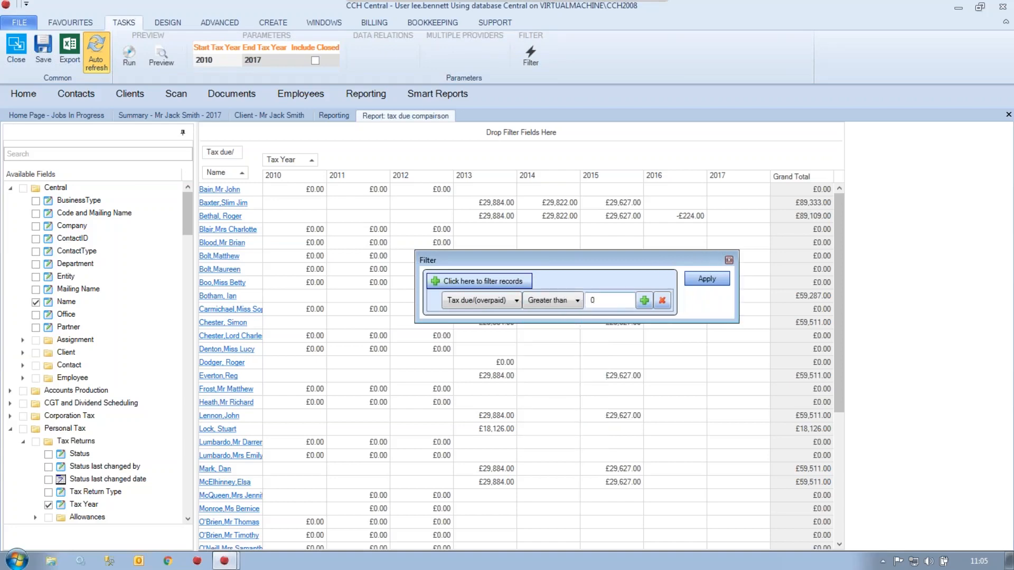
left_click(706, 280)
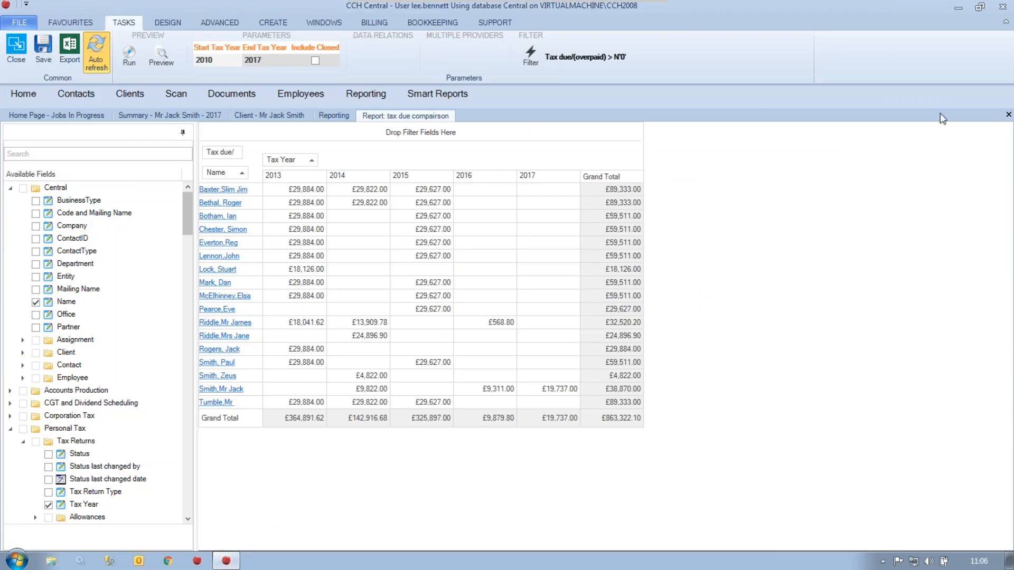
- Close the tax due comparison report without saving its changes
left_click(1009, 115)
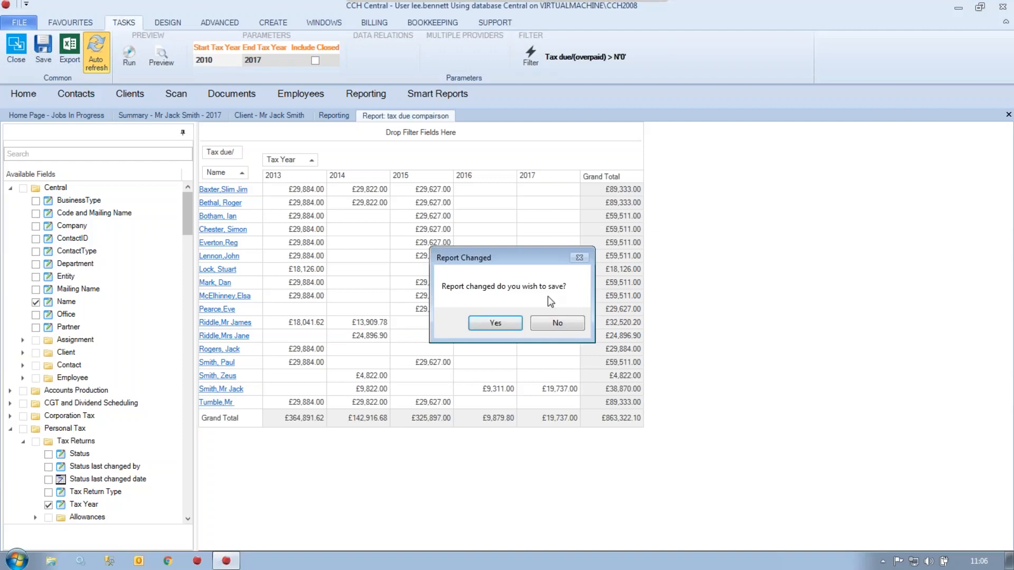
left_click(561, 327)
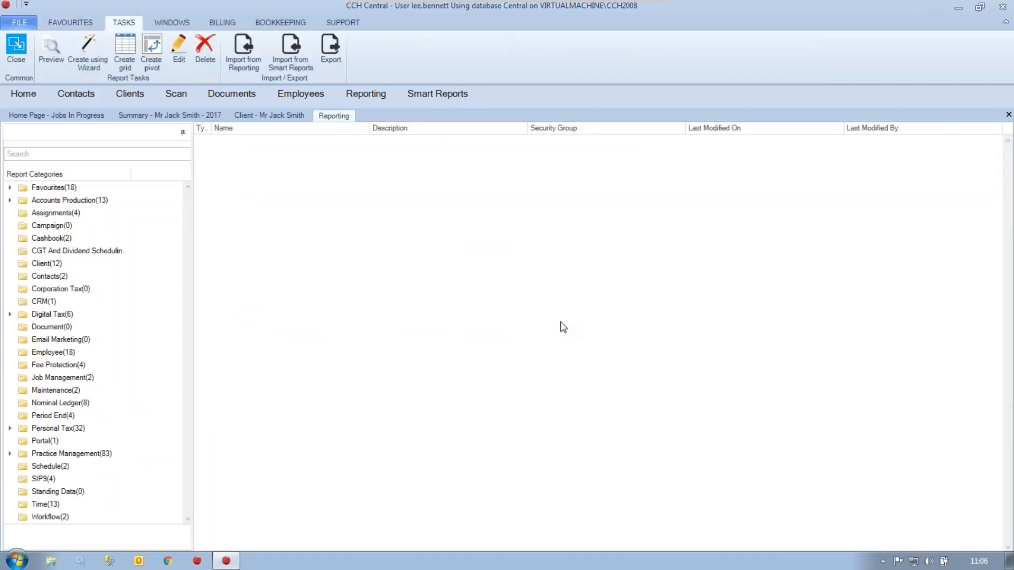
- Create a new grid report and add the Name and Partner fields from the Central category
left_click(130, 67)
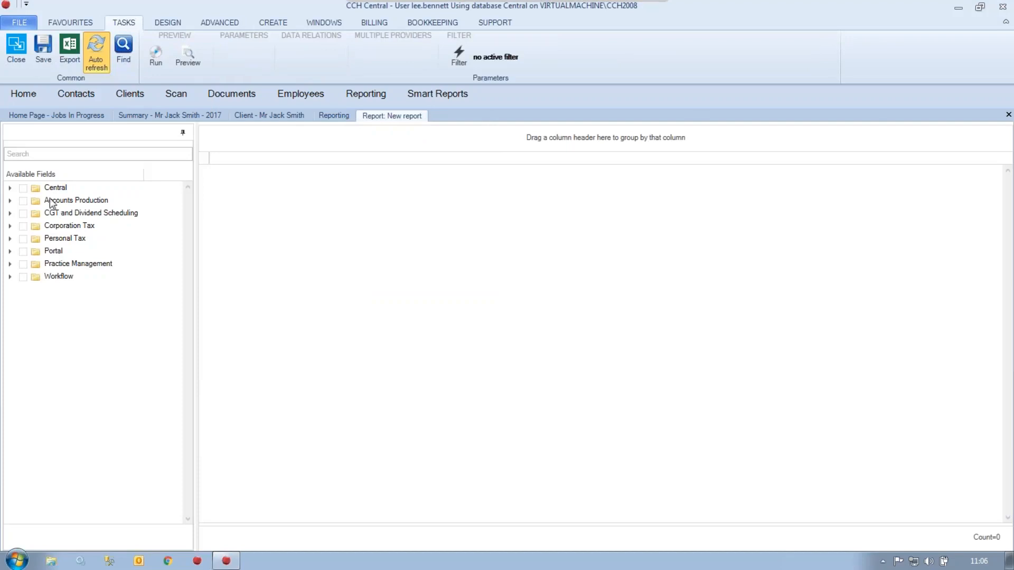
left_click(9, 188)
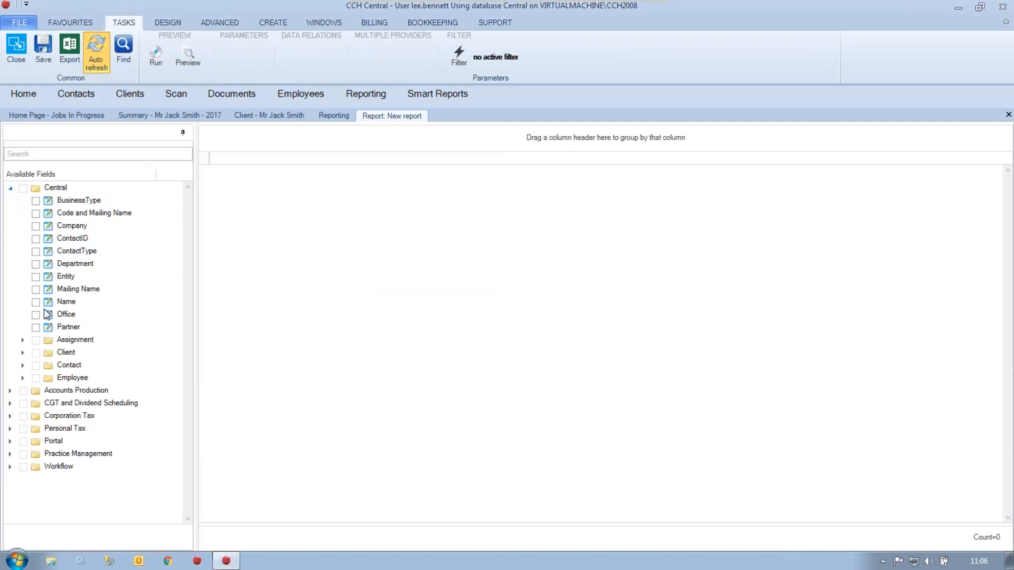
left_click(36, 303)
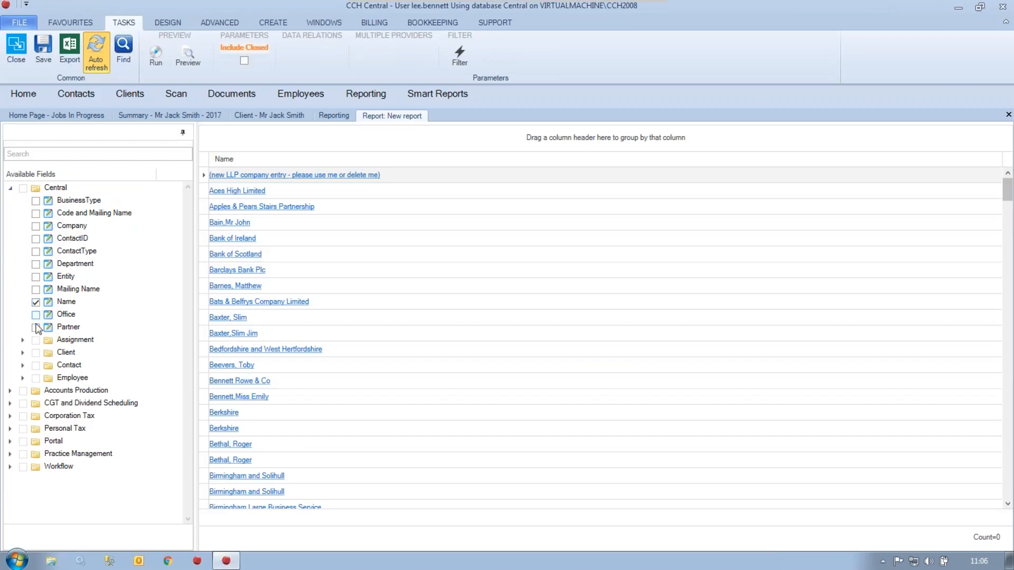
left_click(36, 329)
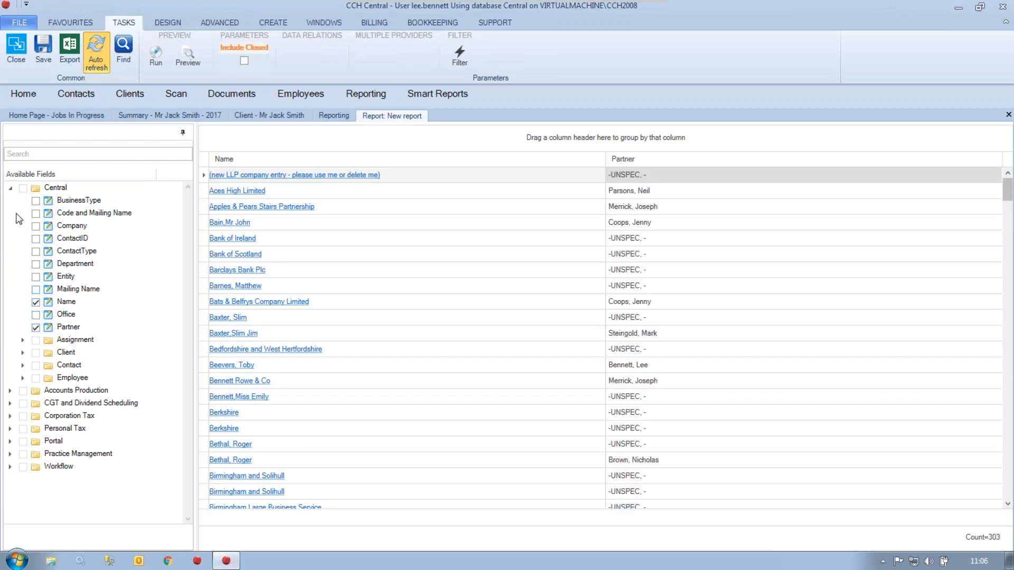
left_click(10, 188)
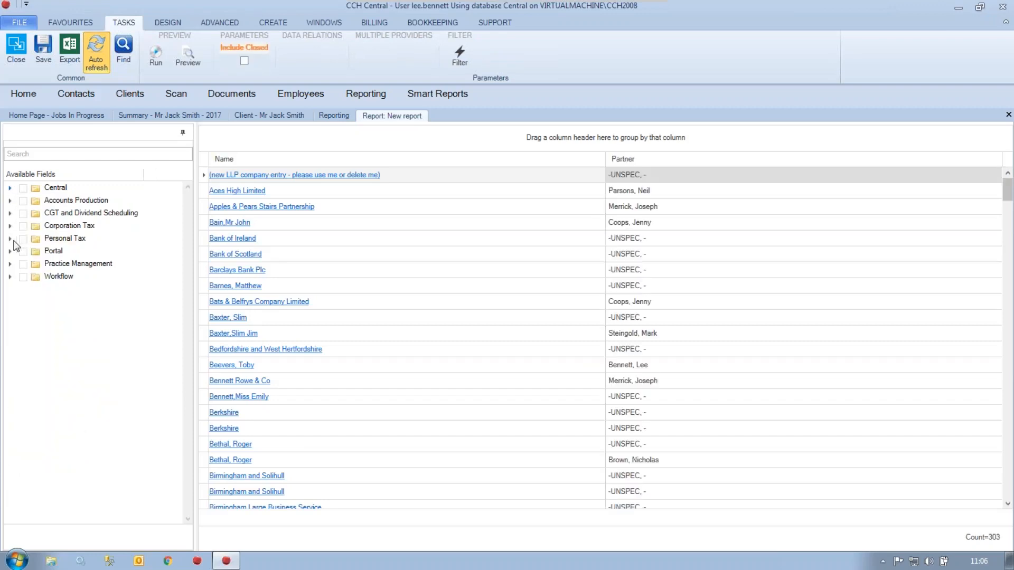
- Add the Tax Year field from Personal Tax returns and the Tax due/(overpaid) field from Tax Computations to the report
left_click(10, 239)
left_click(23, 253)
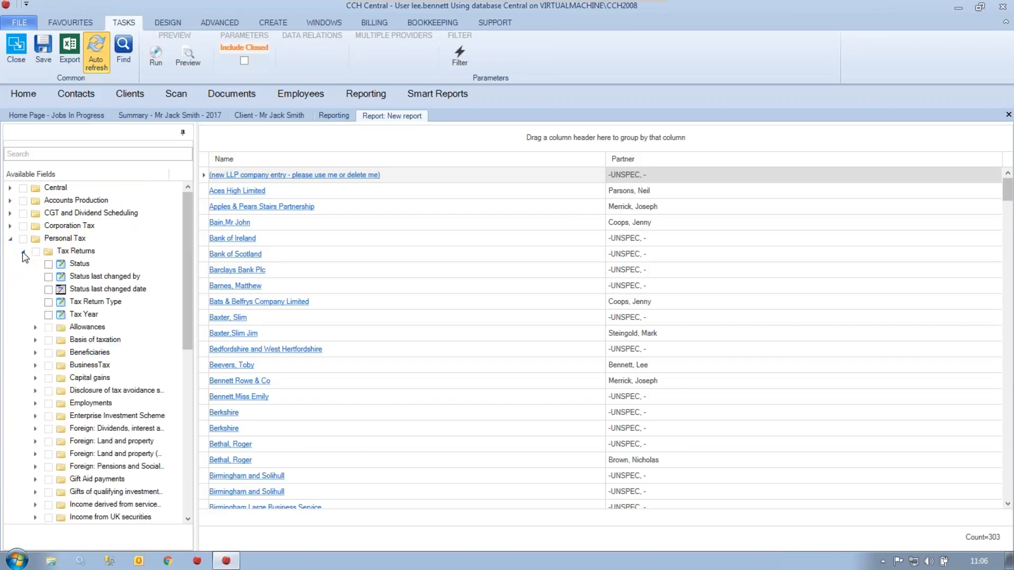
left_click(48, 316)
left_click_drag(190, 302, 180, 454)
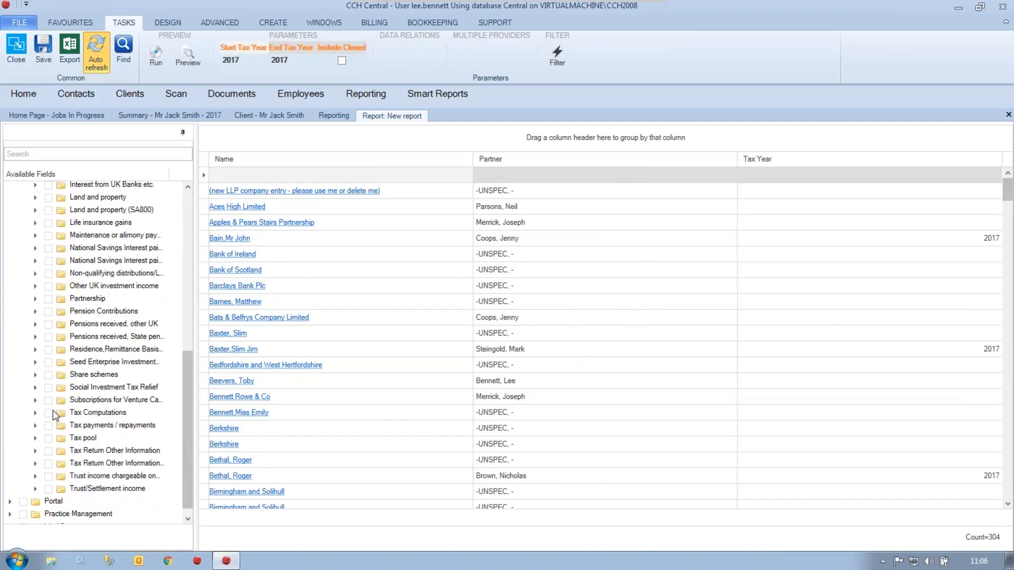
left_click(35, 412)
left_click_drag(189, 267, 187, 452)
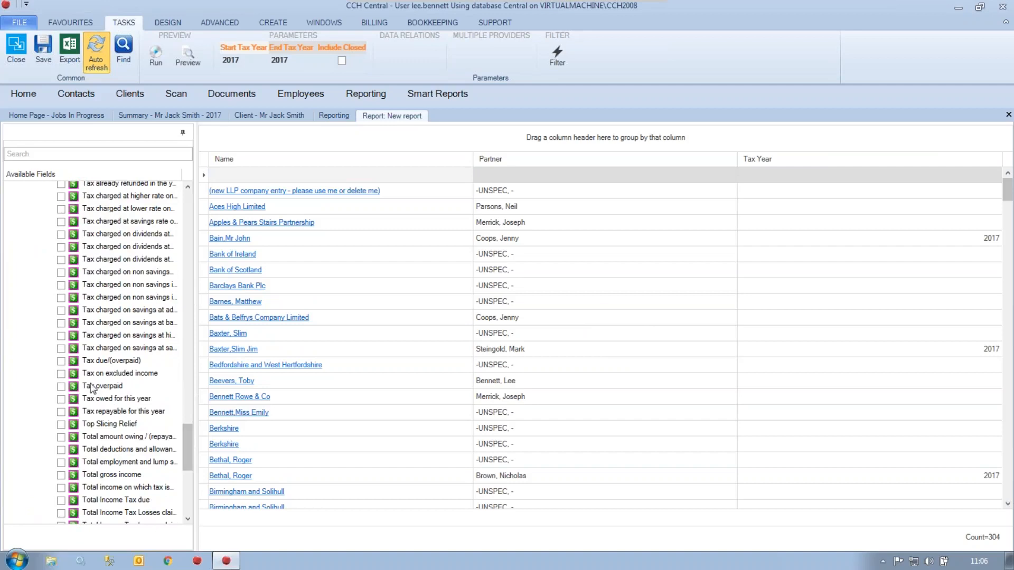
left_click(61, 362)
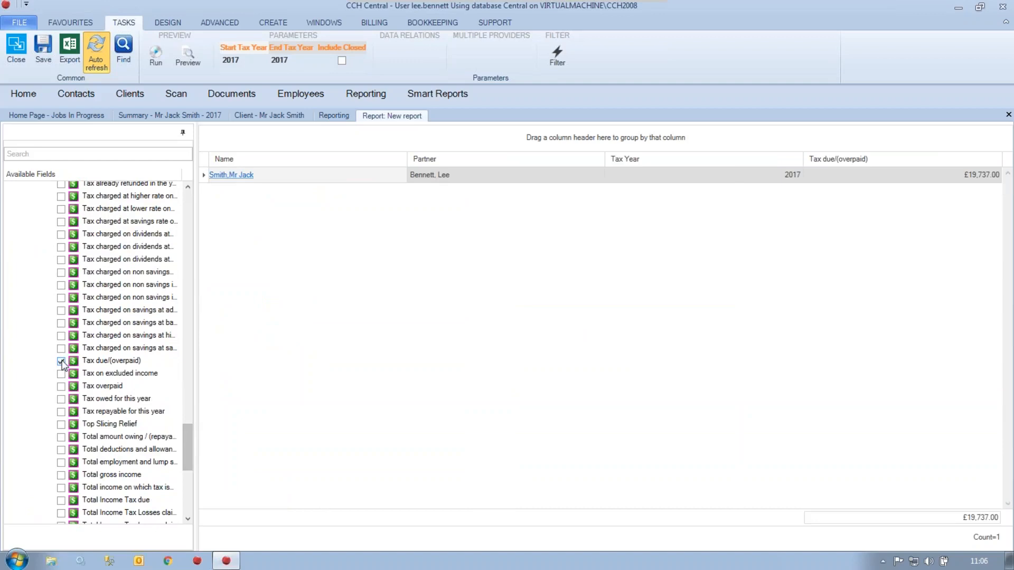
- Set the grid report's Start Tax Year to 2010 and refresh its data
left_click(249, 58)
type("2010")
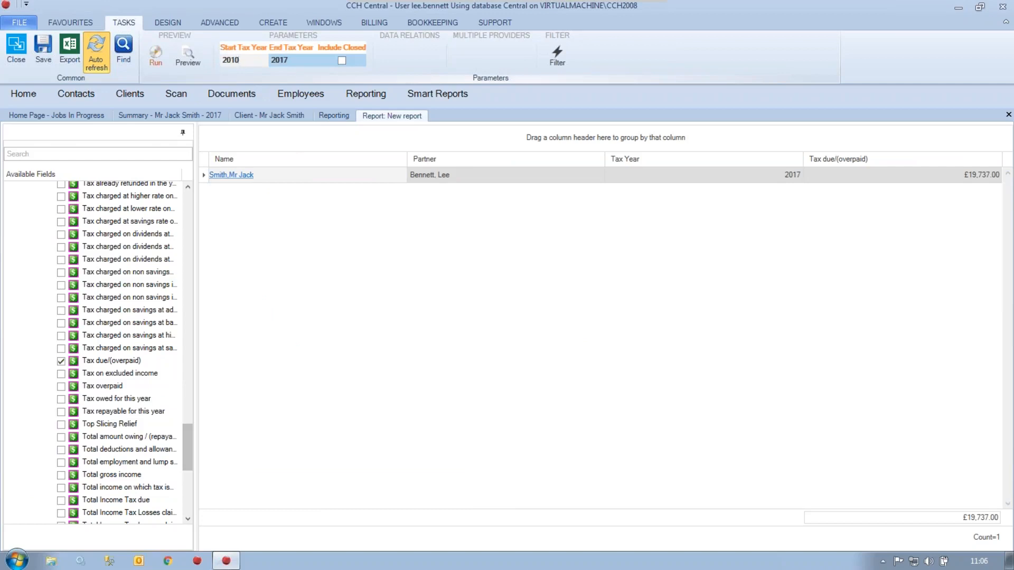
key("Return")
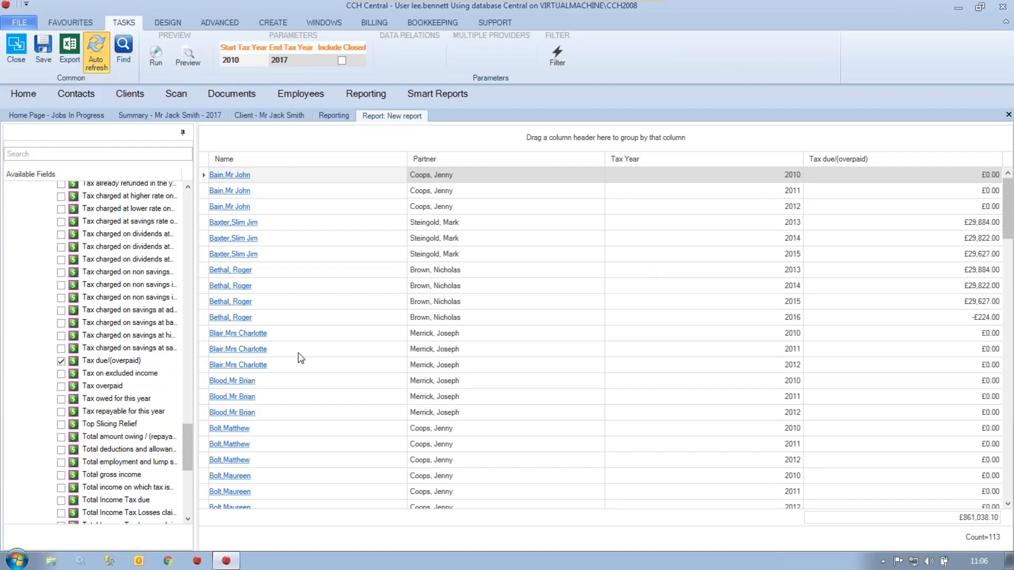
- Look through the Personal Tax field categories available for the report and collapse them
left_click_drag(186, 443, 180, 278)
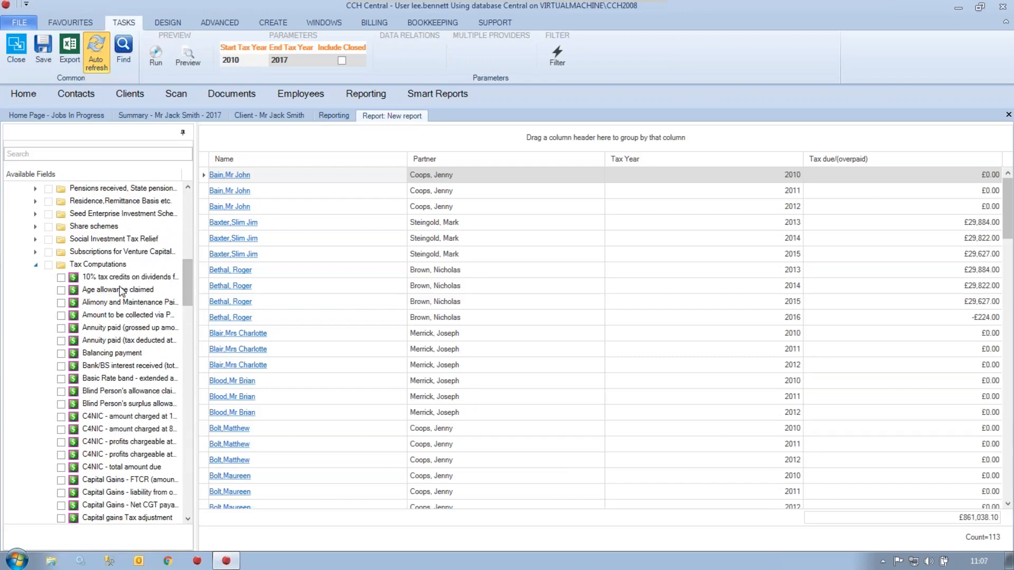
left_click(36, 266)
left_click_drag(188, 361, 187, 265)
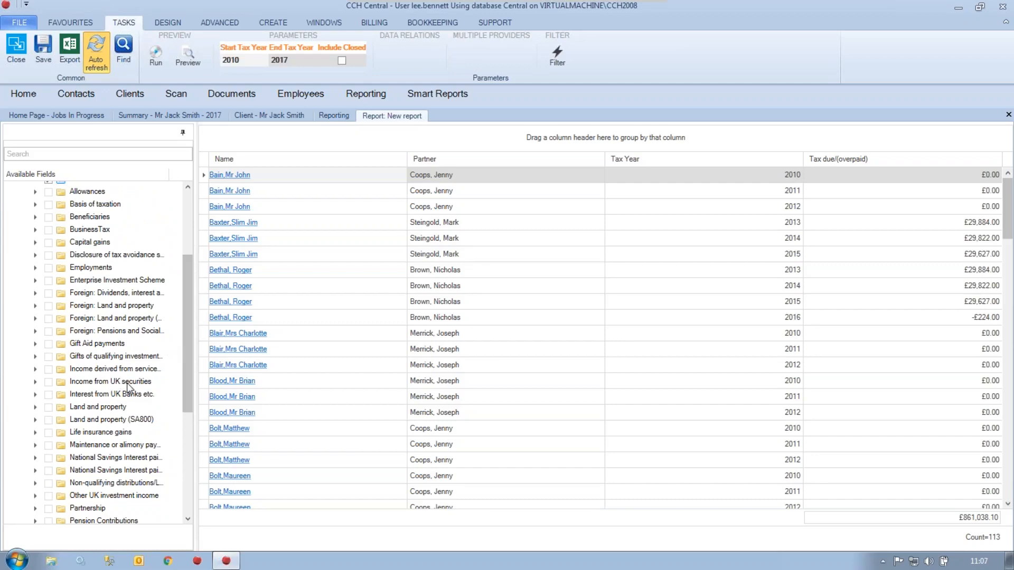
left_click_drag(186, 357, 183, 286)
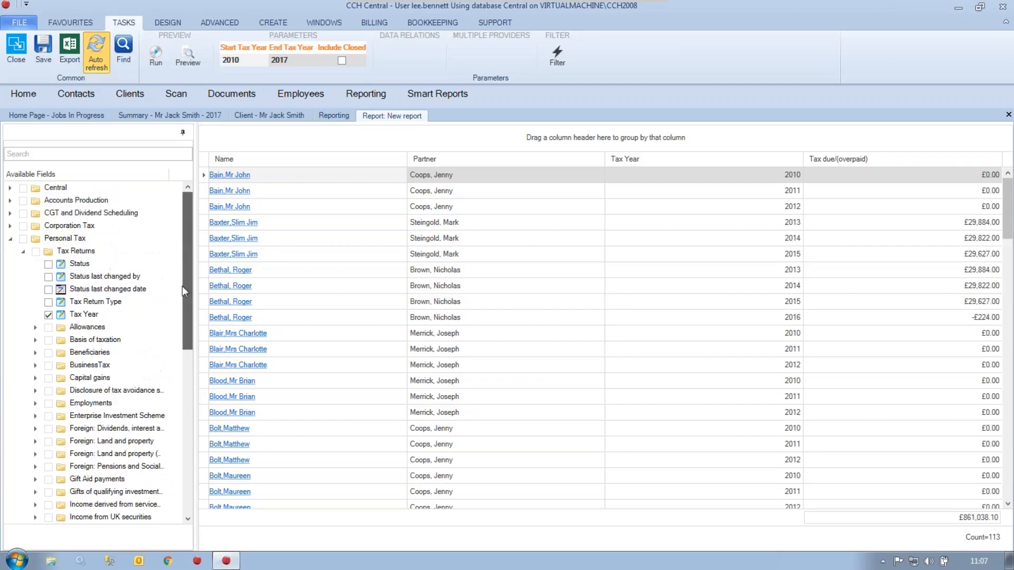
left_click(11, 240)
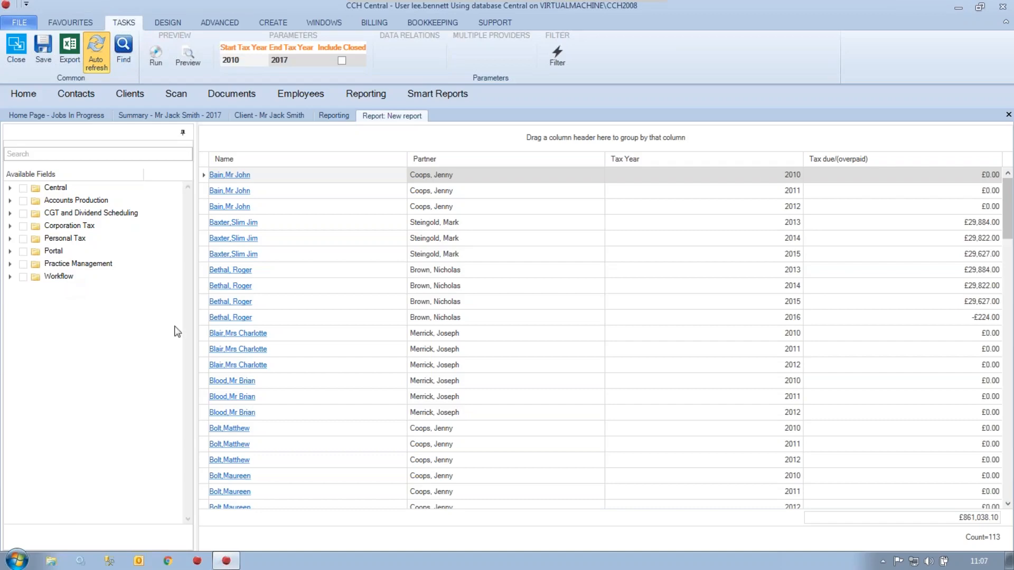
- Close the new grid report without saving, along with the Reporting, client and tax summary pages
left_click(1009, 115)
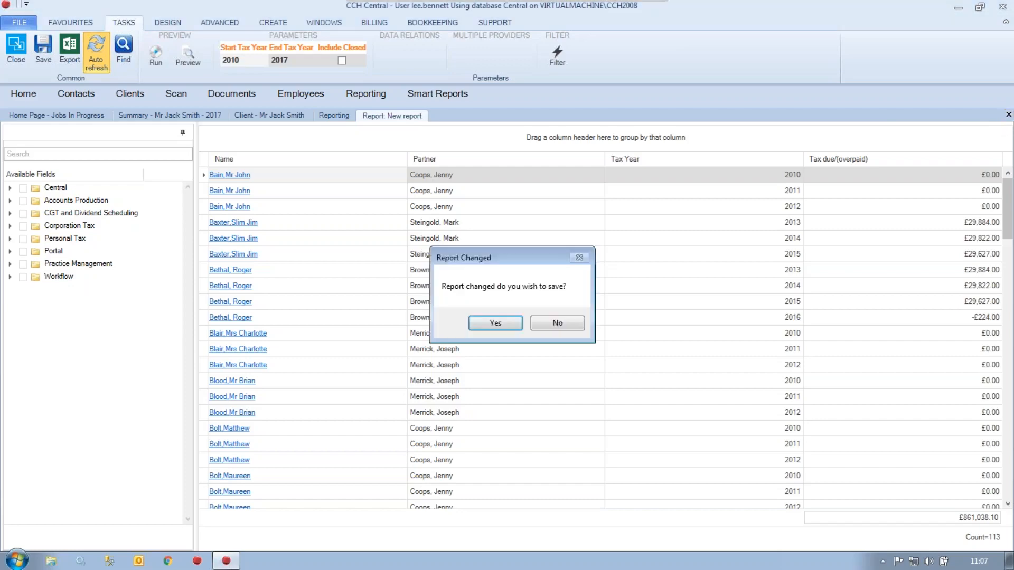
left_click(554, 327)
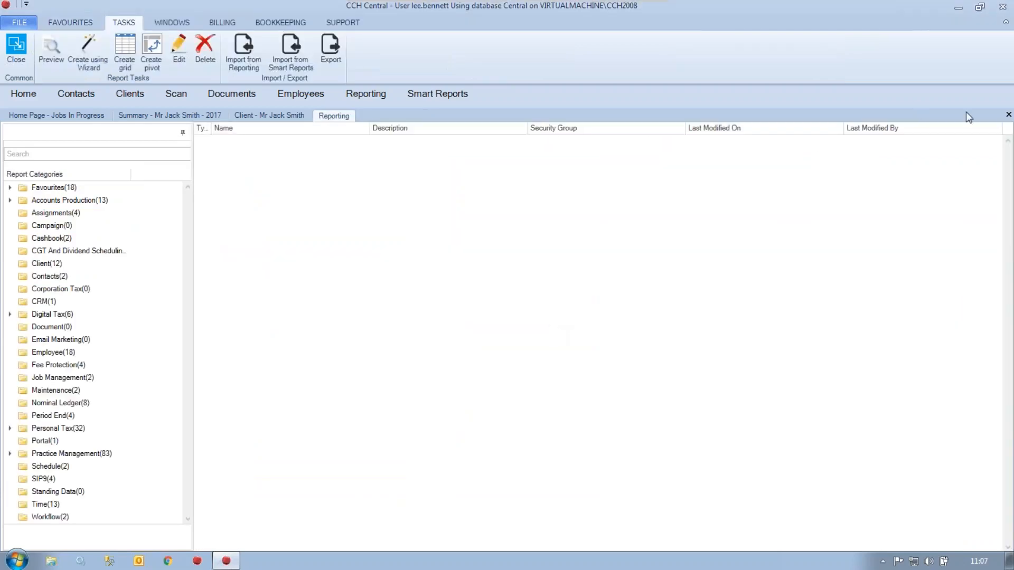
left_click(1009, 115)
left_click(1009, 114)
left_click(1009, 114)
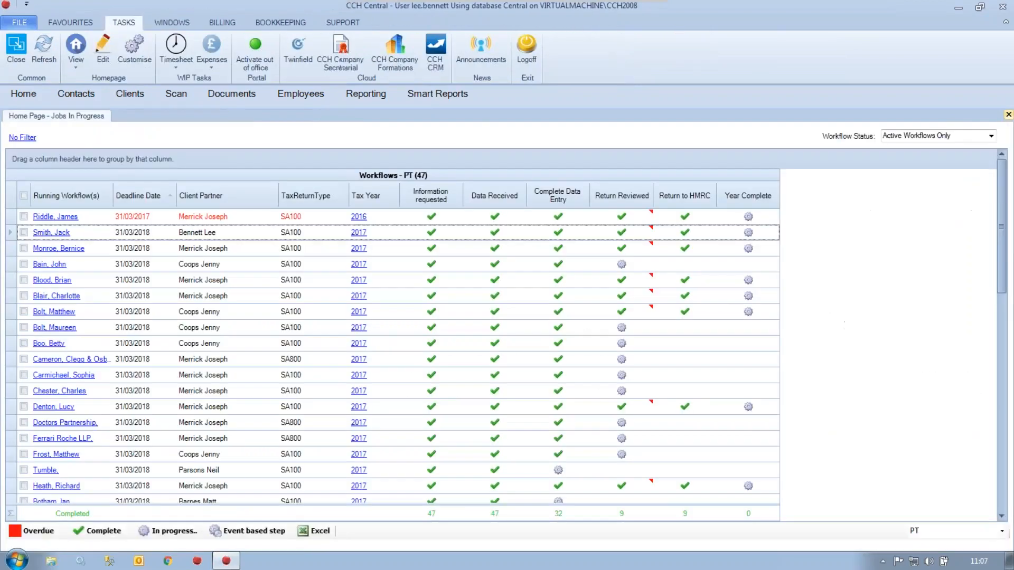
- Start a client search based on reports, choosing From Reporting as the report source
left_click(138, 98)
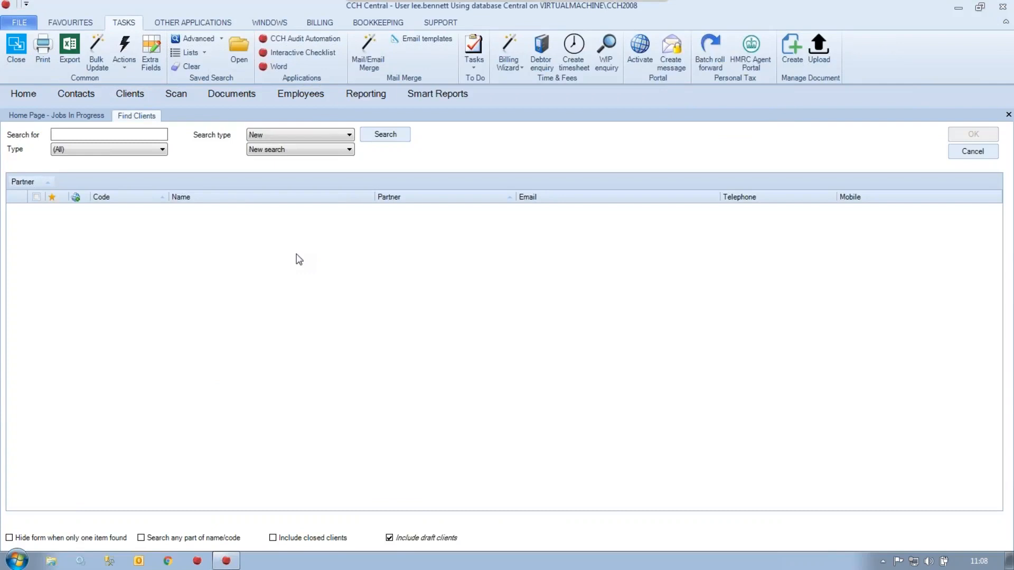
left_click(346, 152)
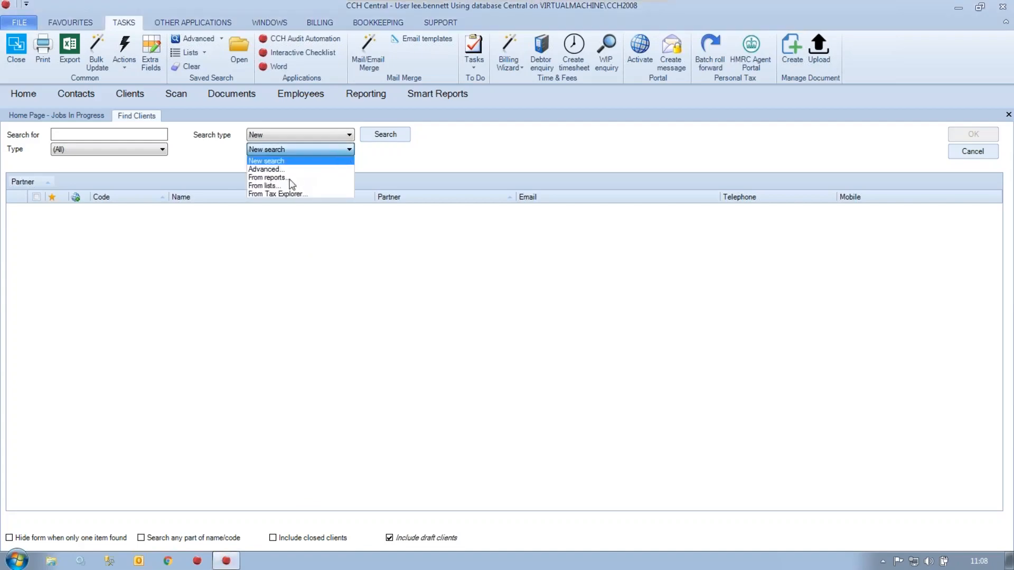
left_click(295, 179)
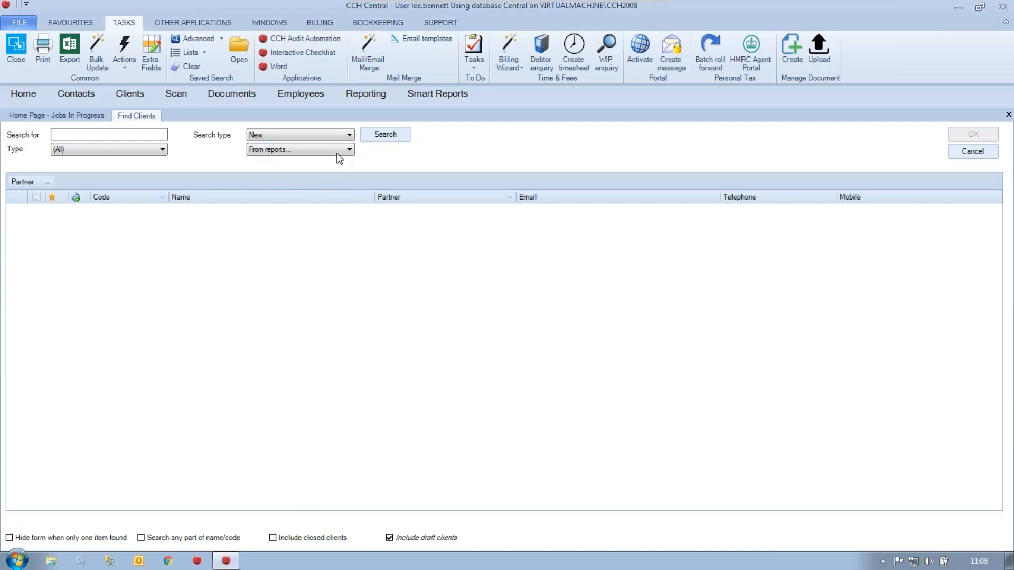
left_click(385, 137)
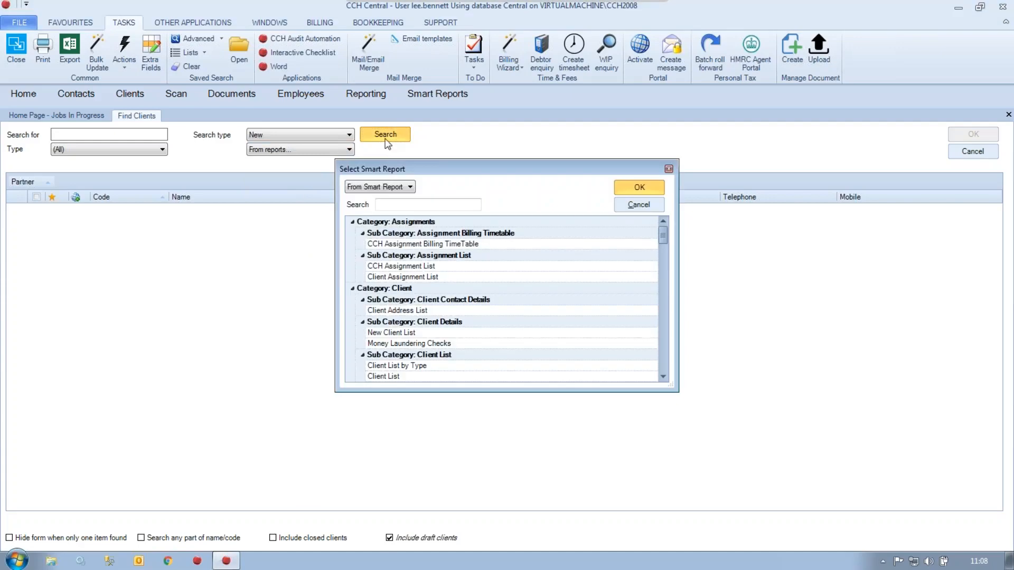
left_click(388, 186)
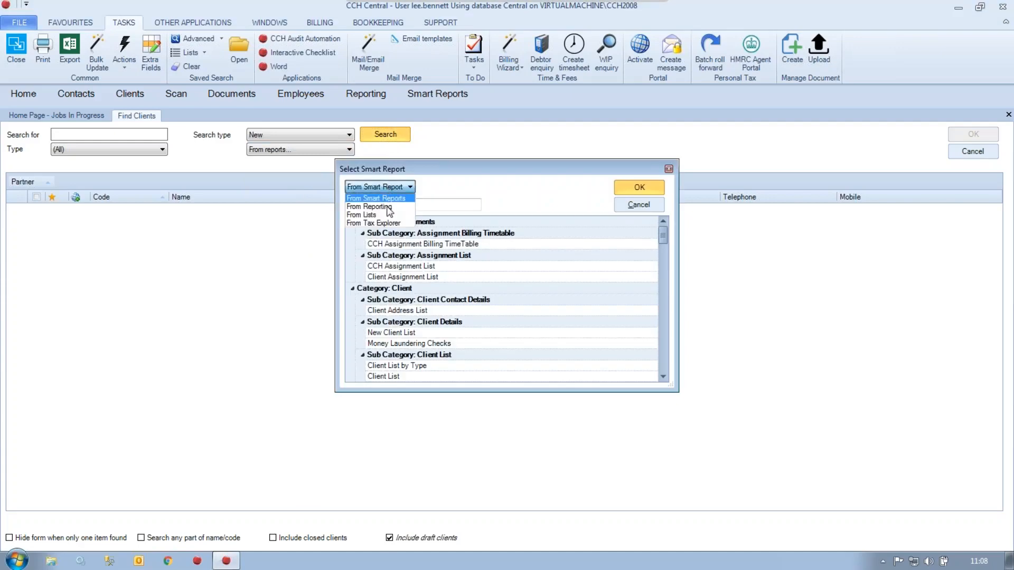
left_click(387, 207)
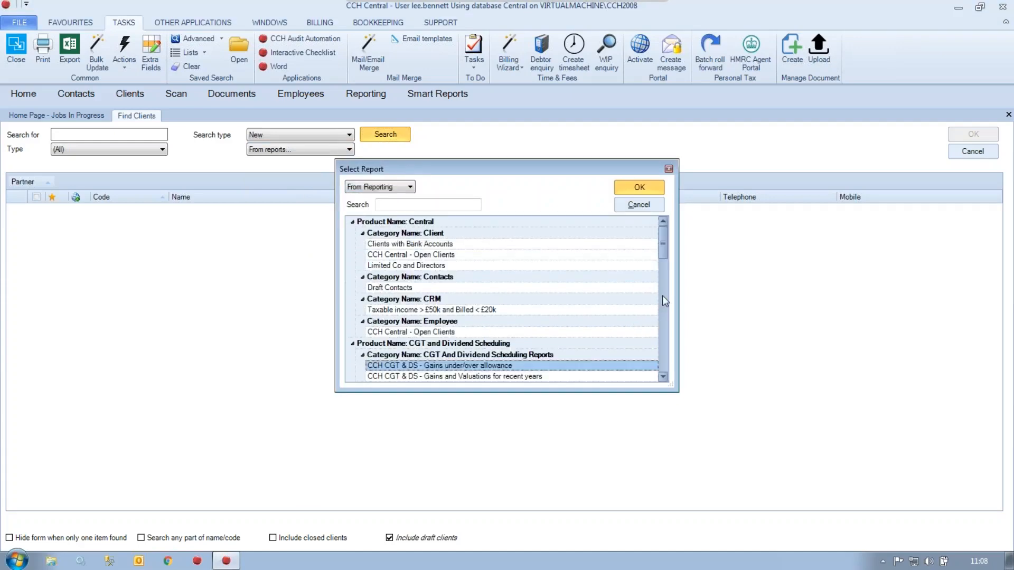
- Search for clients using the MTD Gross Income £10K-£85K report with its default parameters
scroll(662, 377, "down", 4)
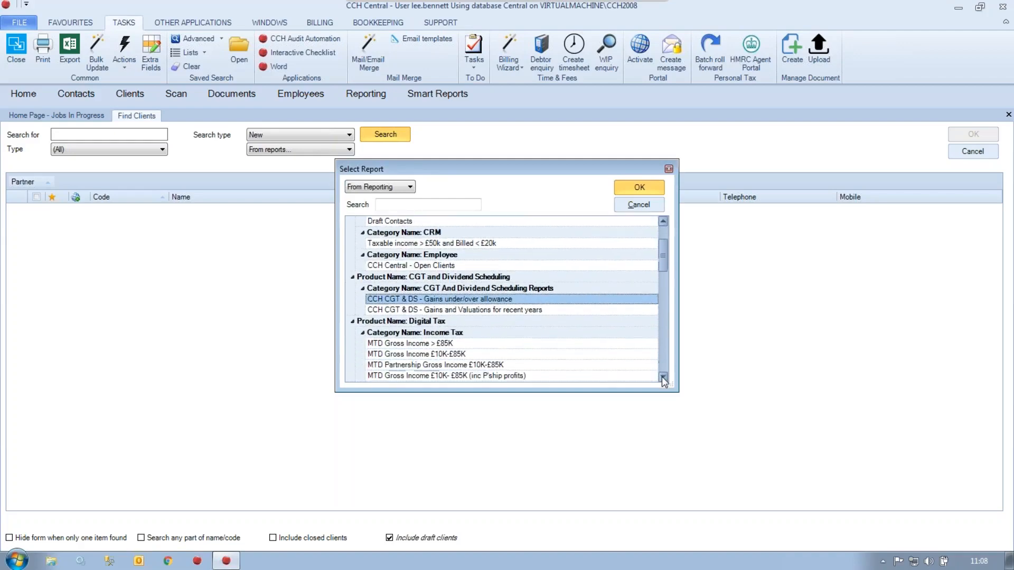
left_click(663, 376)
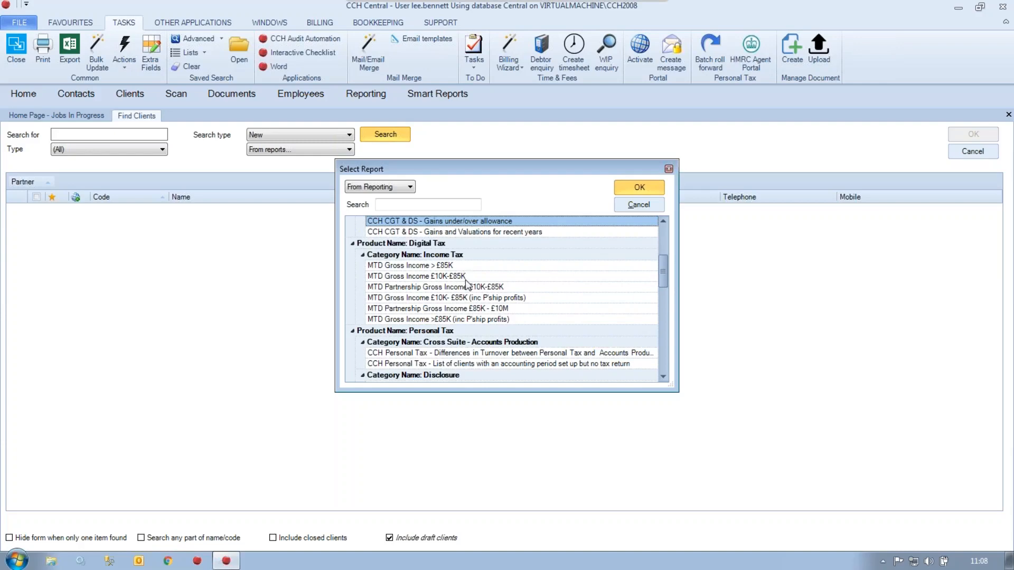
left_click(475, 278)
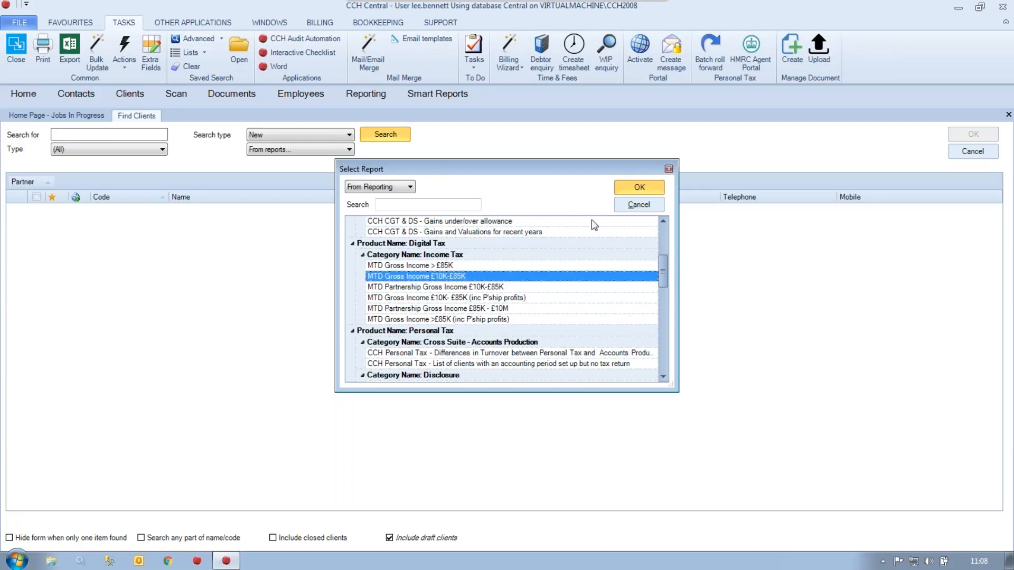
left_click(633, 195)
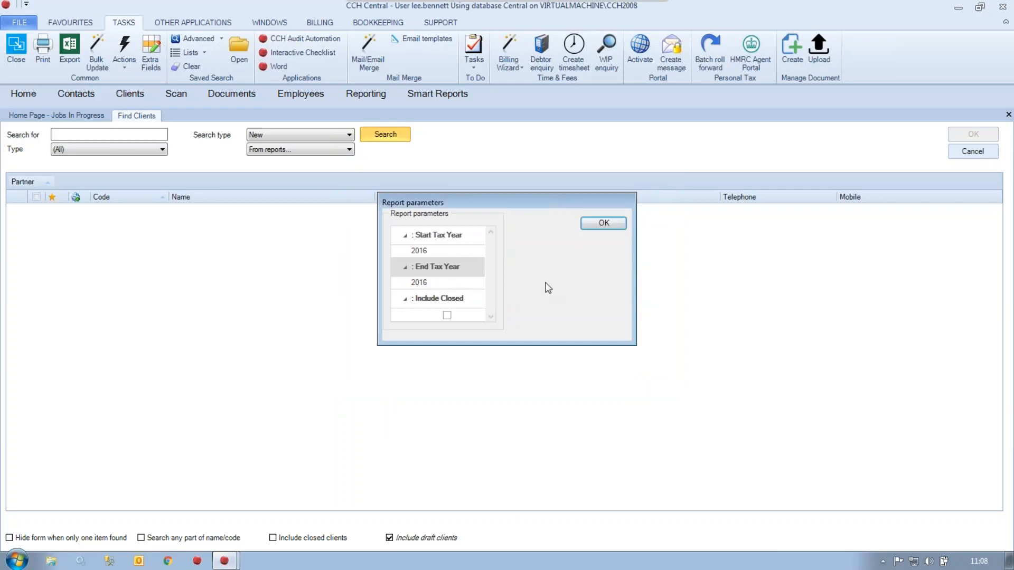
left_click(603, 223)
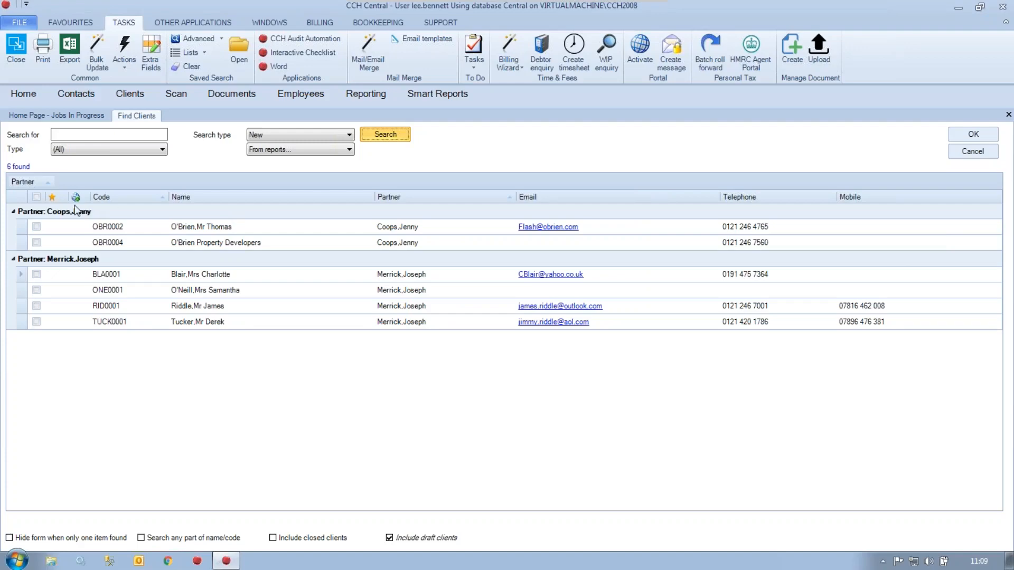
- Select all the found clients and start a mail merge for them with Letters as the output
left_click(36, 198)
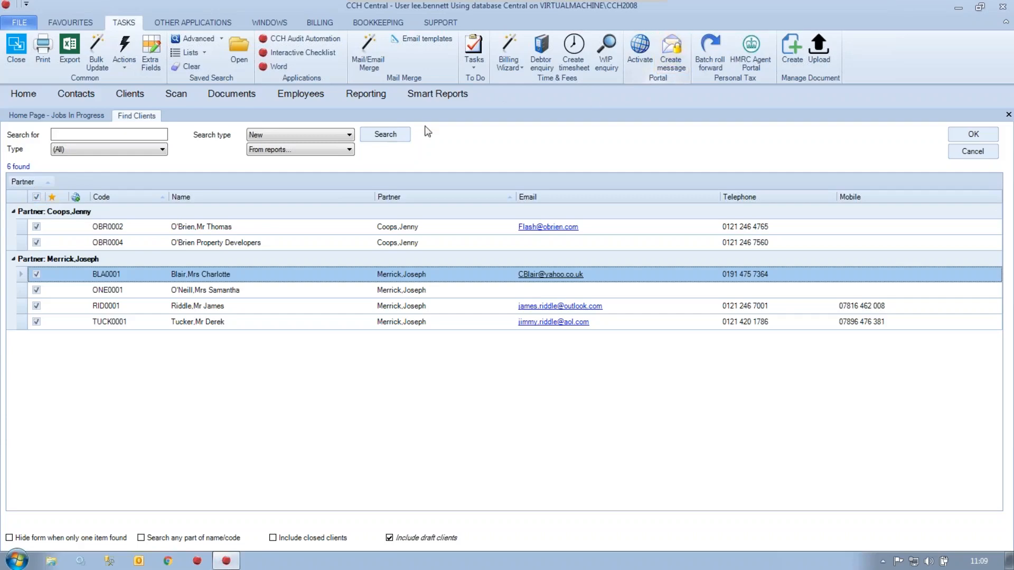
left_click(376, 71)
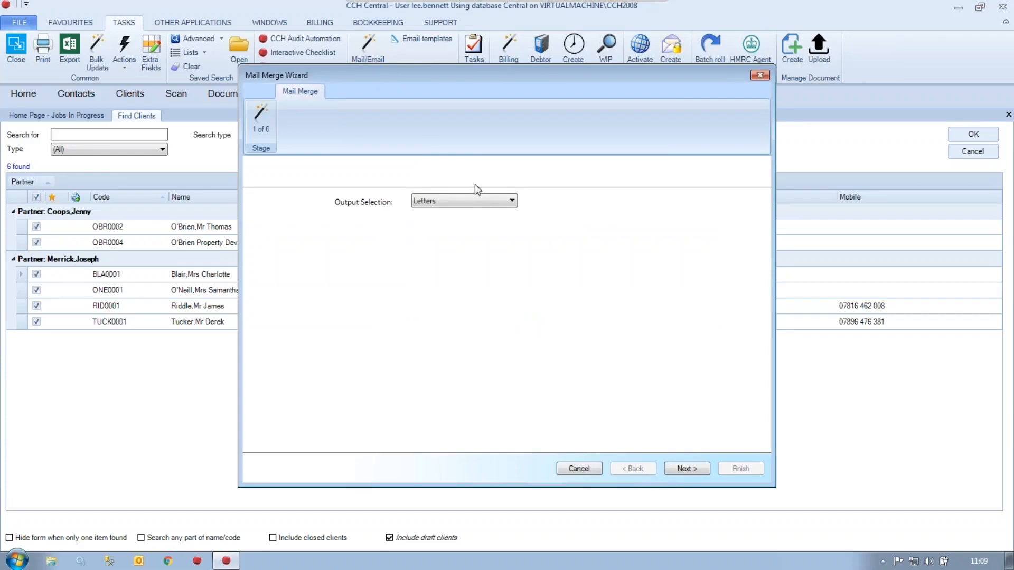
left_click(503, 202)
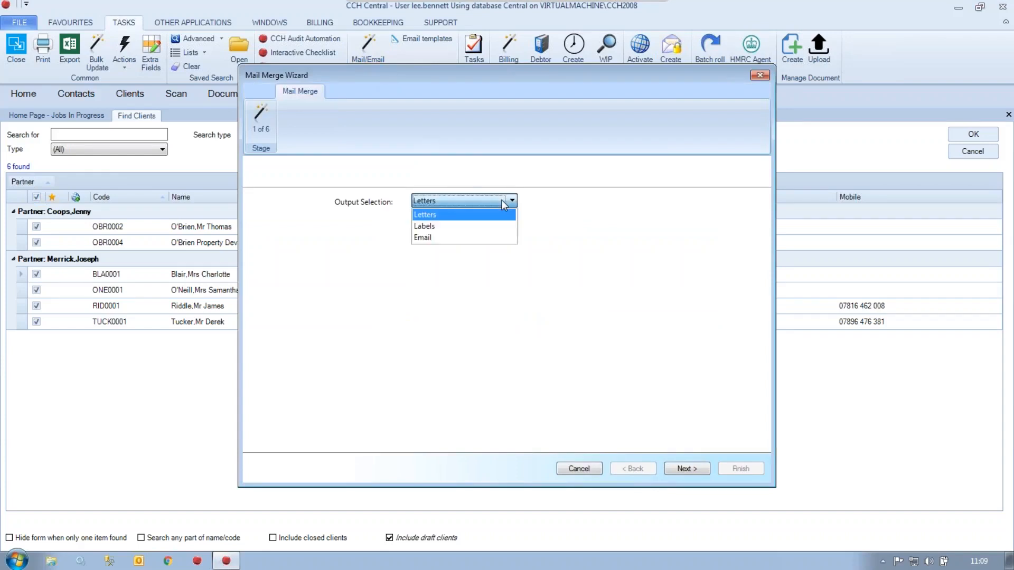
left_click(503, 204)
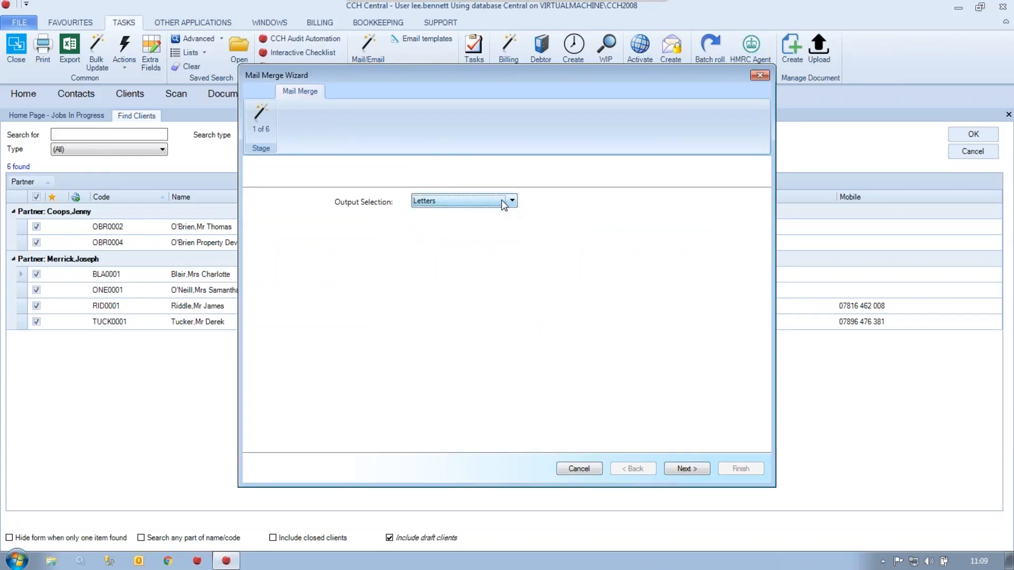
left_click(679, 467)
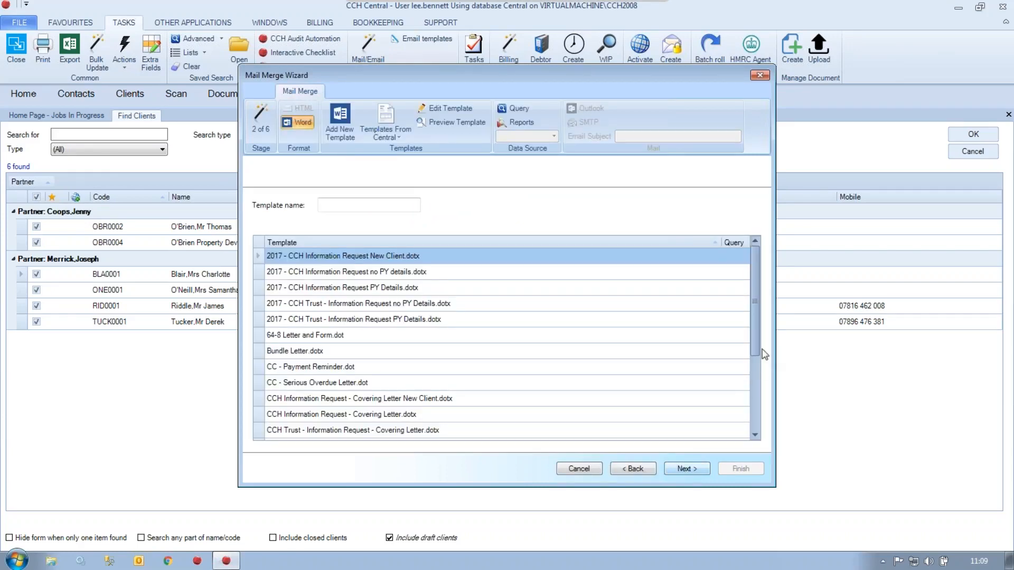
- Choose the Fee Protection.dot template for the mail merge letters
left_click_drag(758, 338, 758, 411)
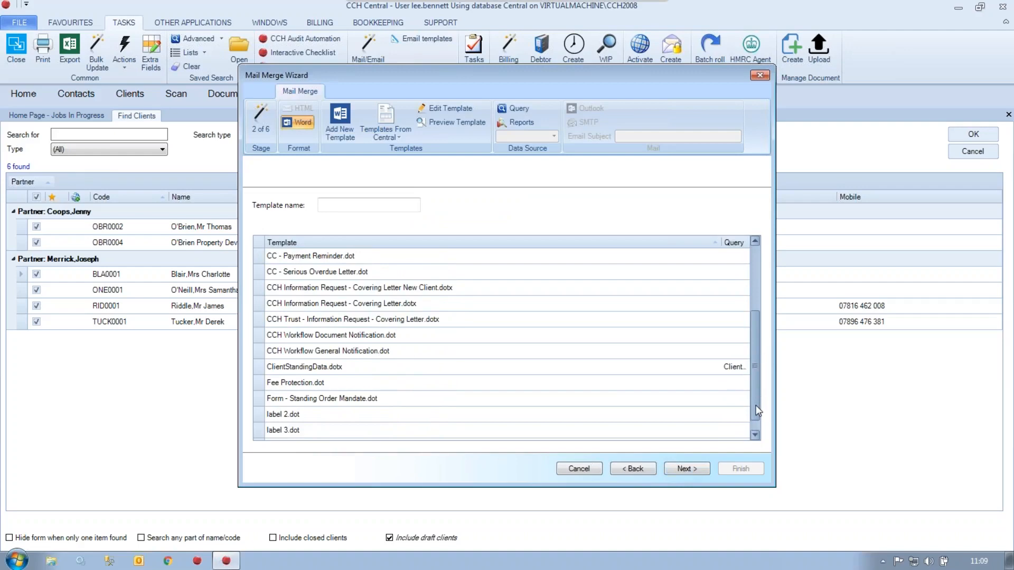
left_click_drag(756, 405, 756, 411)
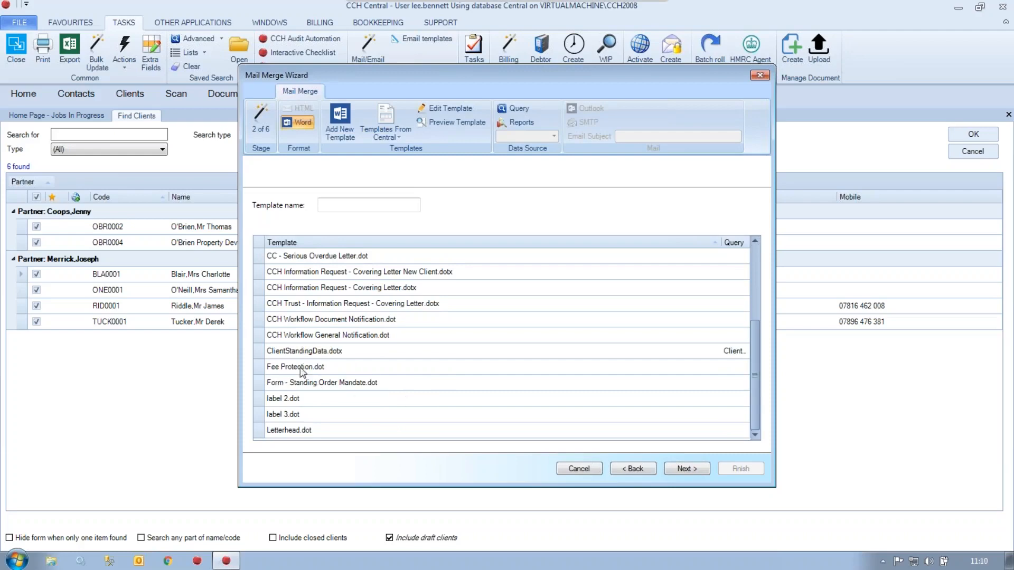
left_click(315, 370)
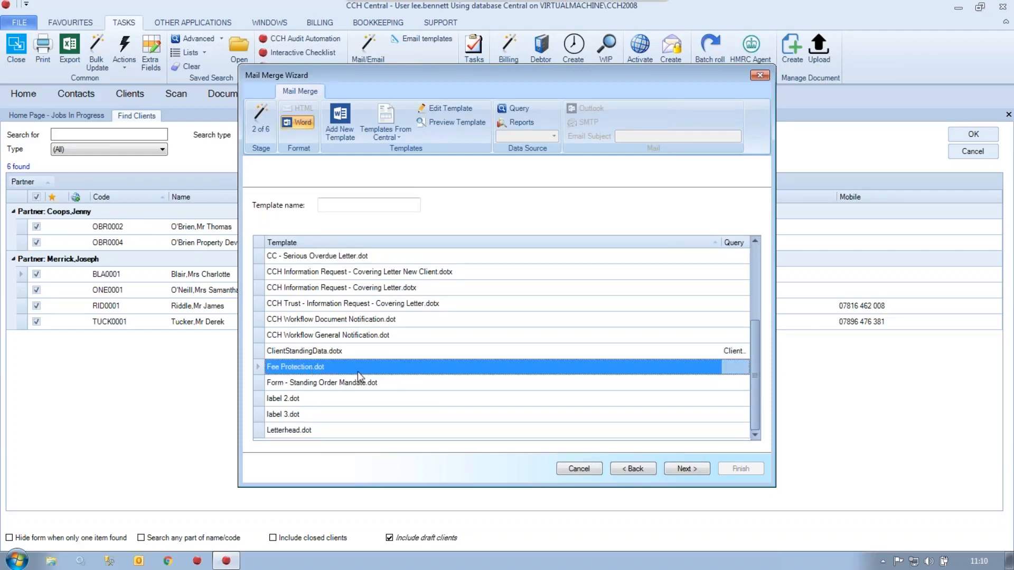
left_click(686, 469)
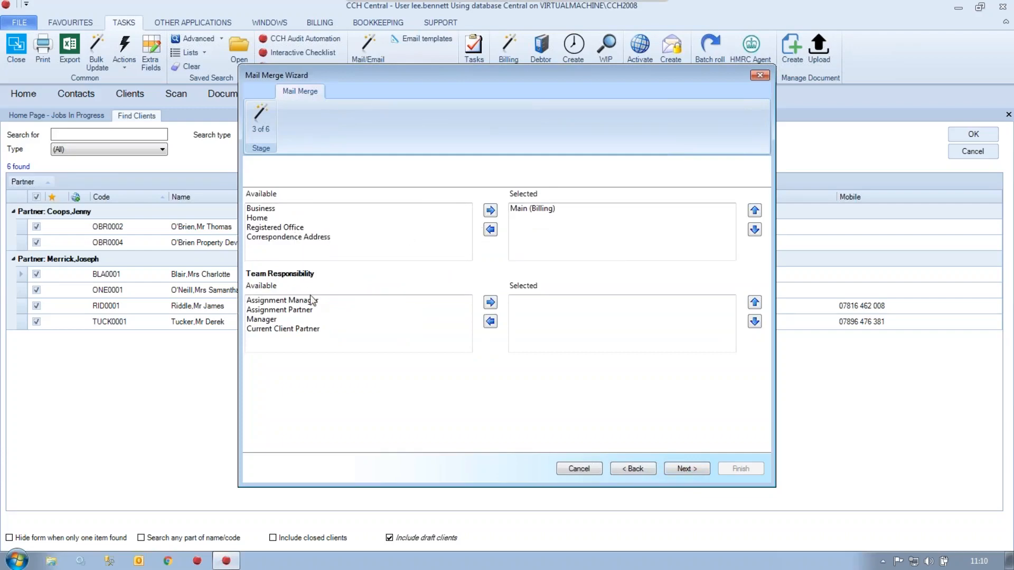
- Add Current Client Partner as the team responsibility, keep the MAIN association, and include all listed contacts in the merge
double_click(307, 330)
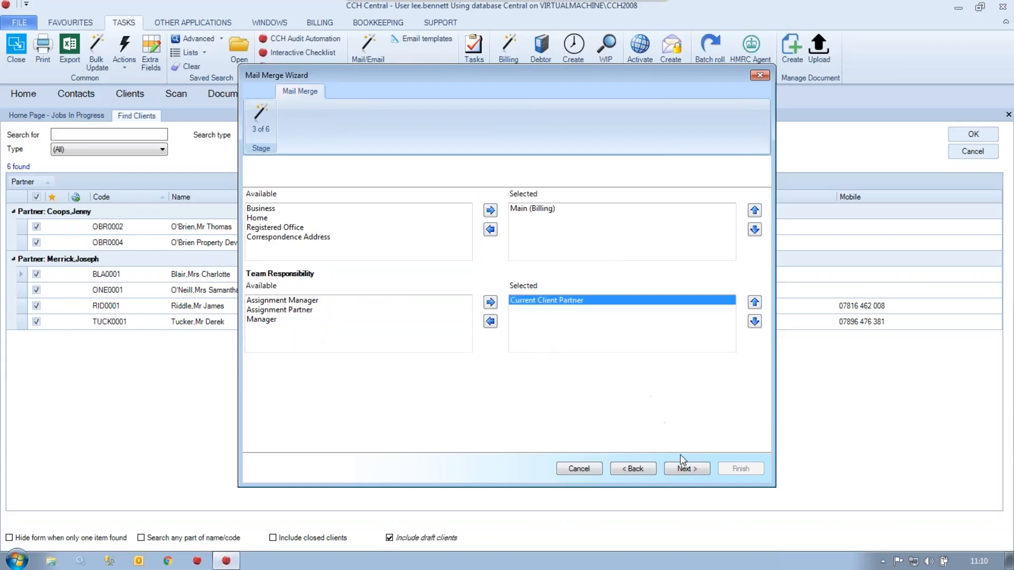
left_click(685, 469)
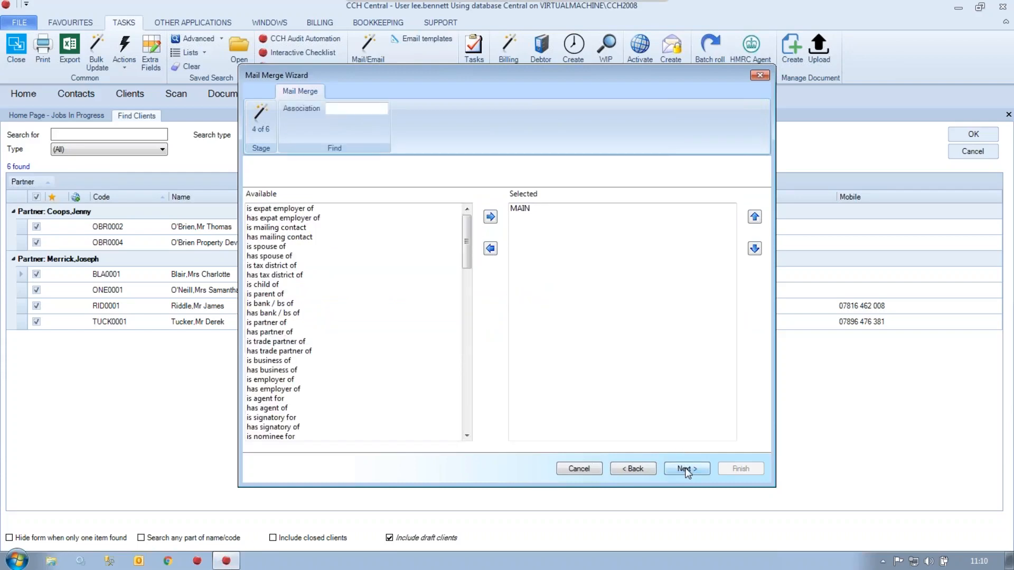
left_click(686, 469)
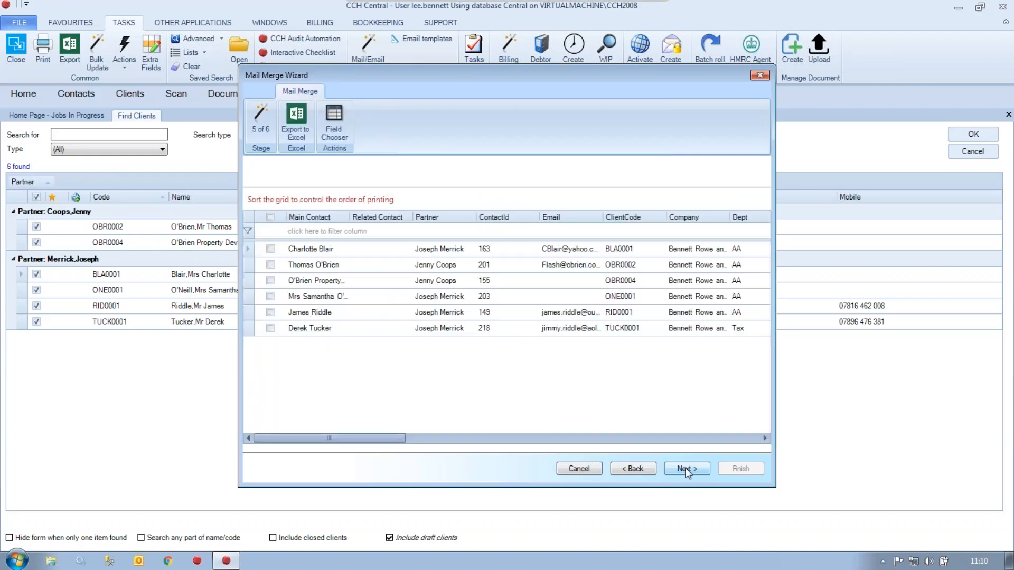
left_click(271, 218)
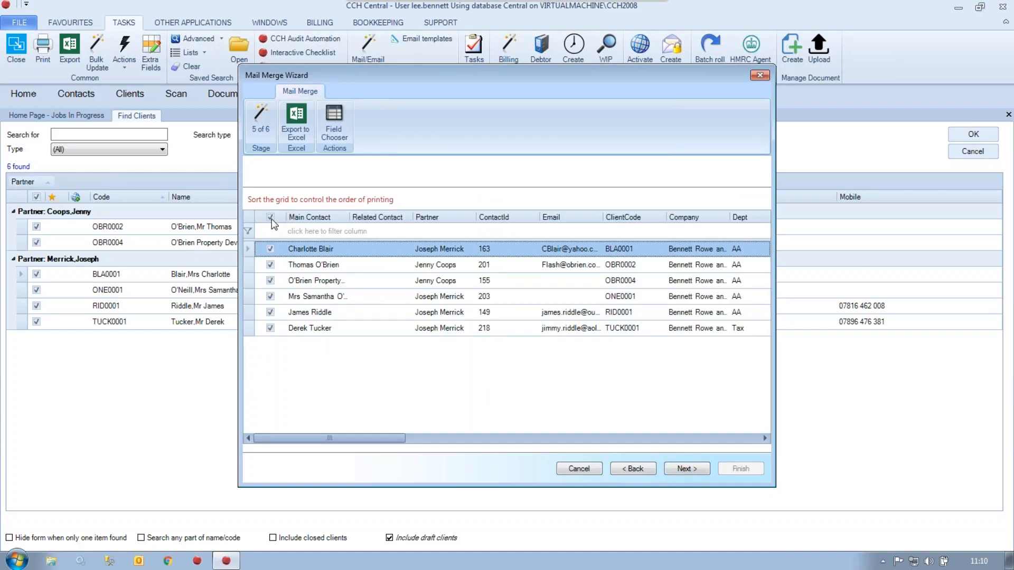
left_click(684, 470)
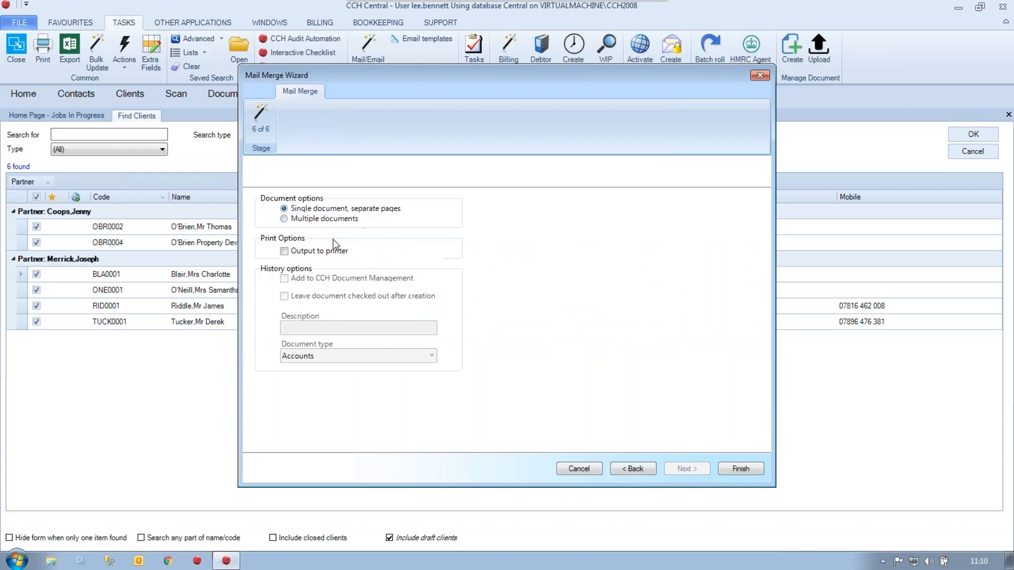
- Generate the letters as multiple documents added to CCH Document Management, with description "fee protect" and document type Correspondence
left_click(285, 219)
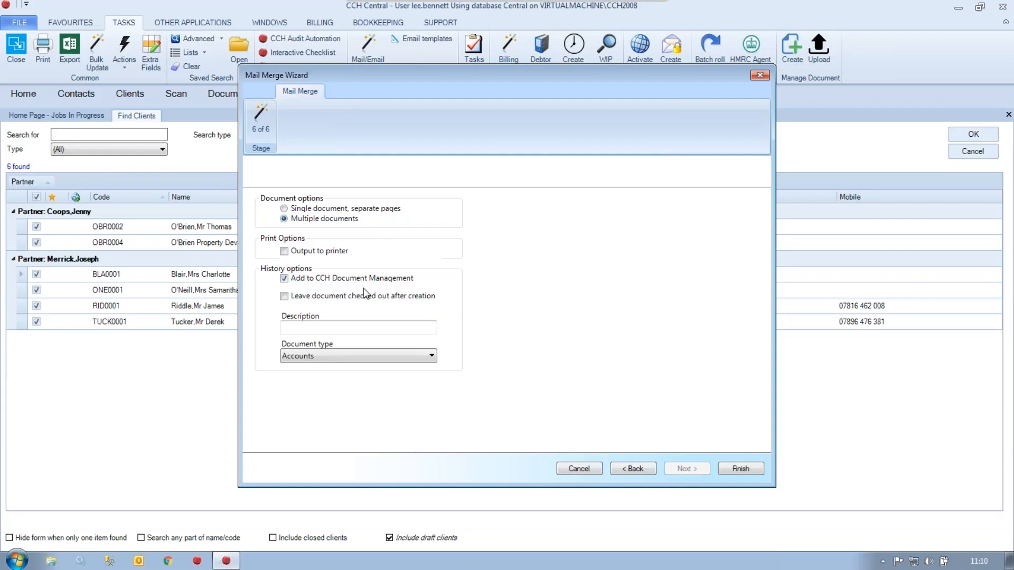
left_click(350, 329)
type("fee protect")
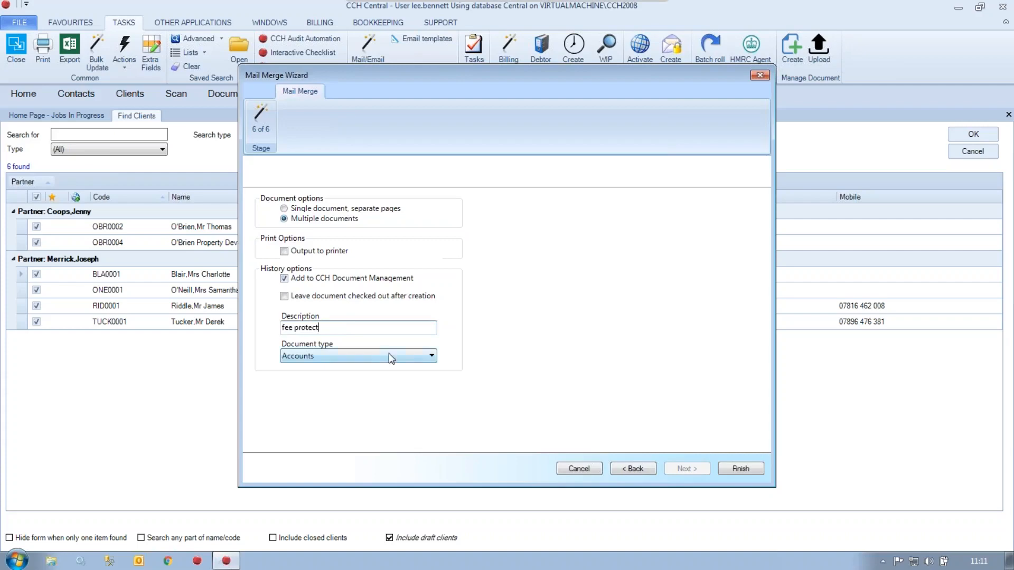
left_click(391, 357)
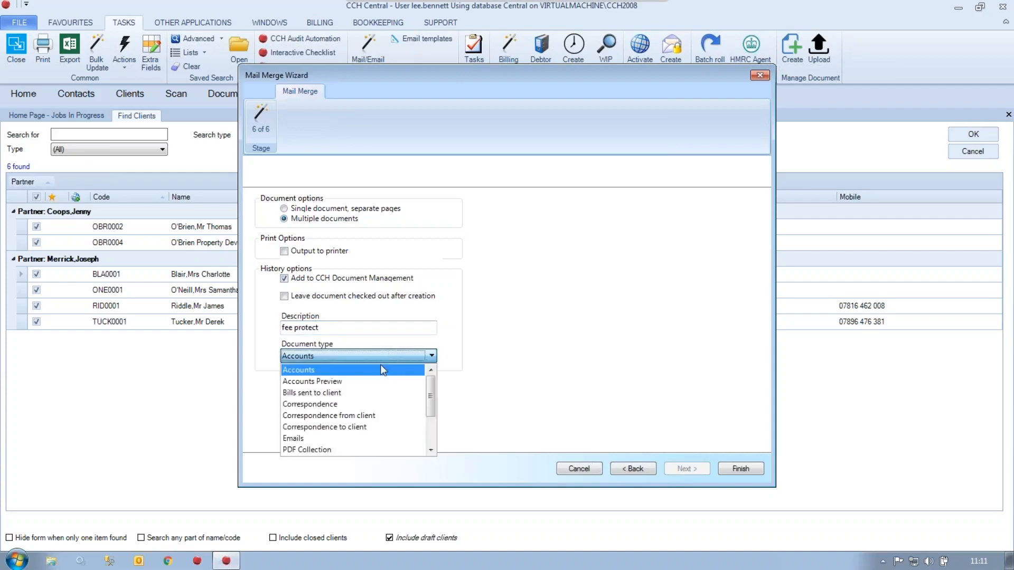
left_click(335, 405)
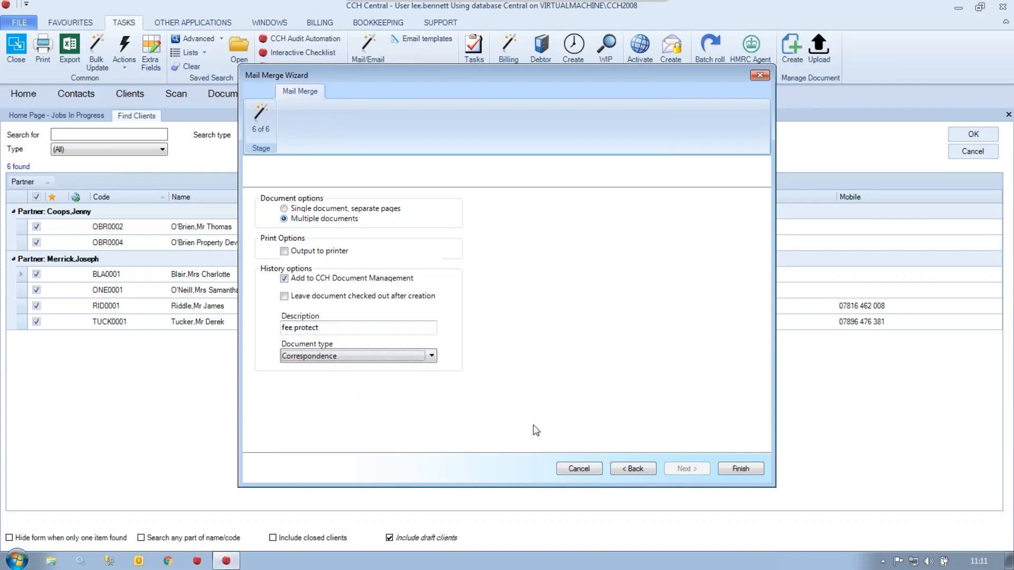
left_click(740, 469)
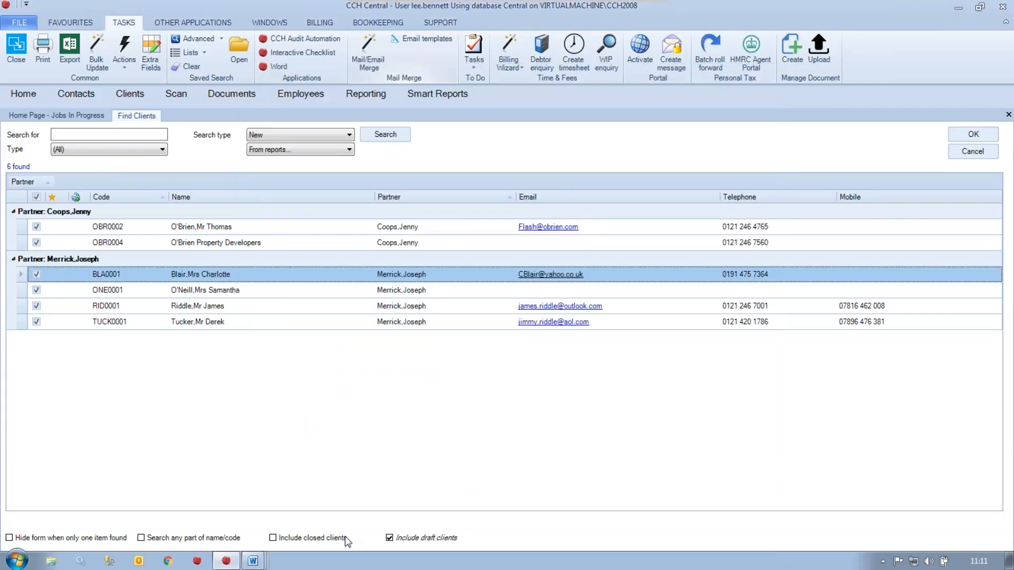
- Check the merged fee protection letter in the highlighted client's Document Centre, and close the client record and the client search
mouse_move(250, 565)
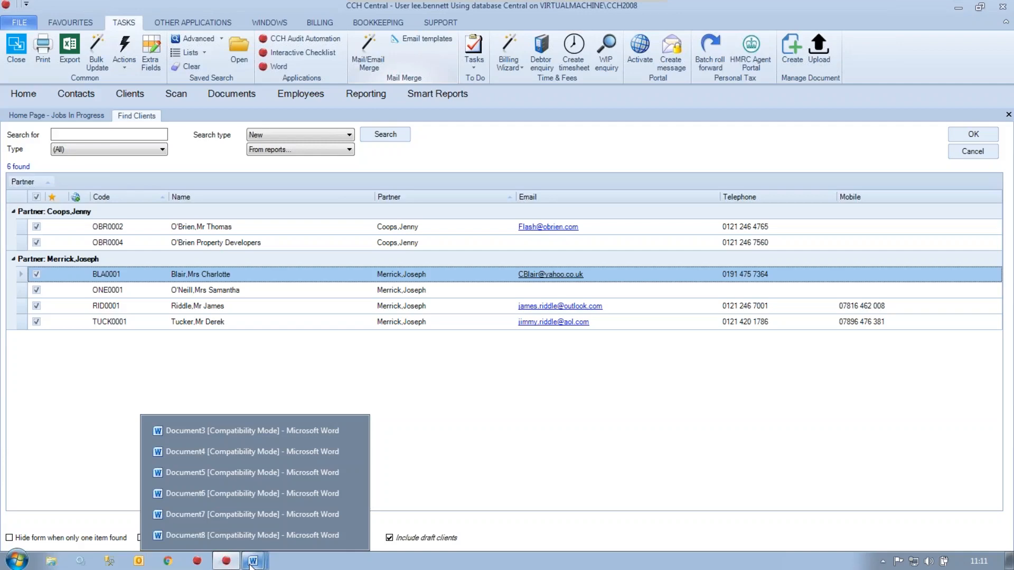
left_click(278, 280)
double_click(279, 280)
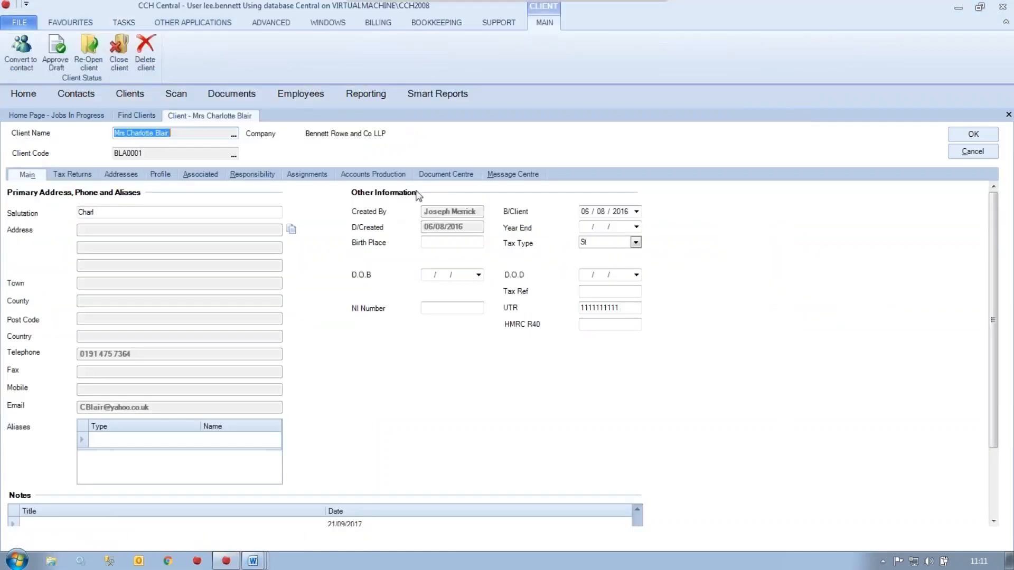
left_click(443, 176)
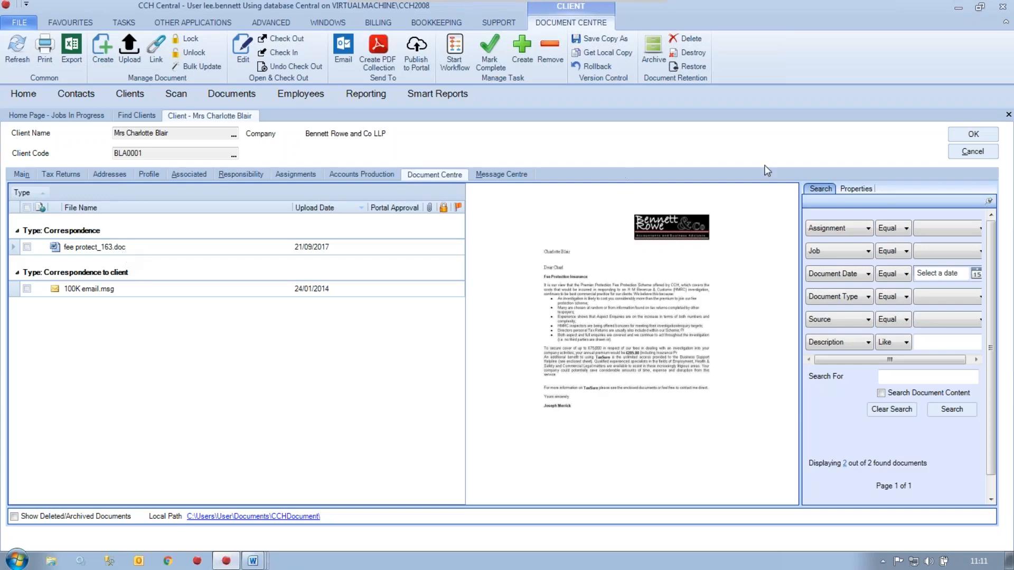
left_click(973, 152)
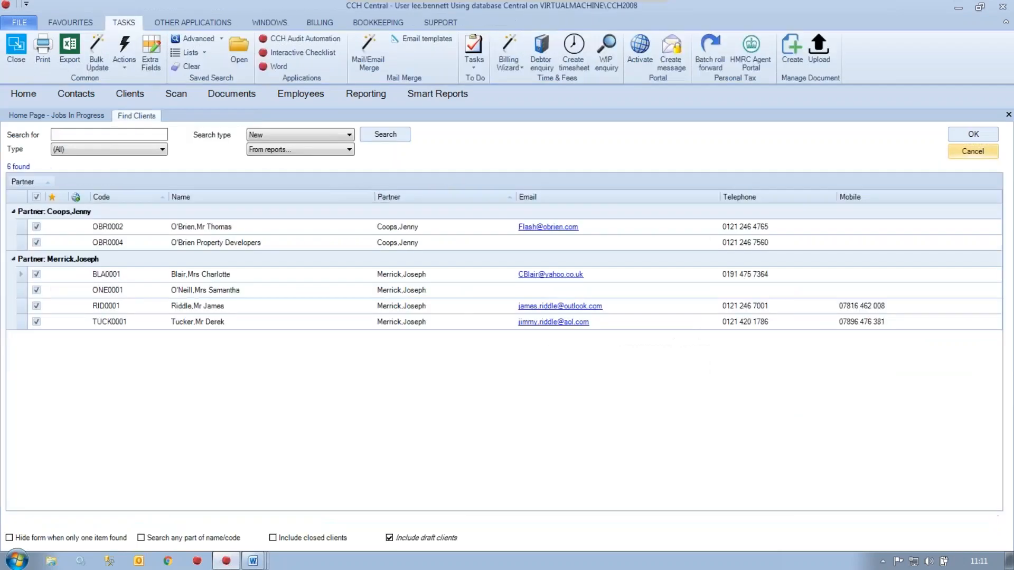
left_click(972, 152)
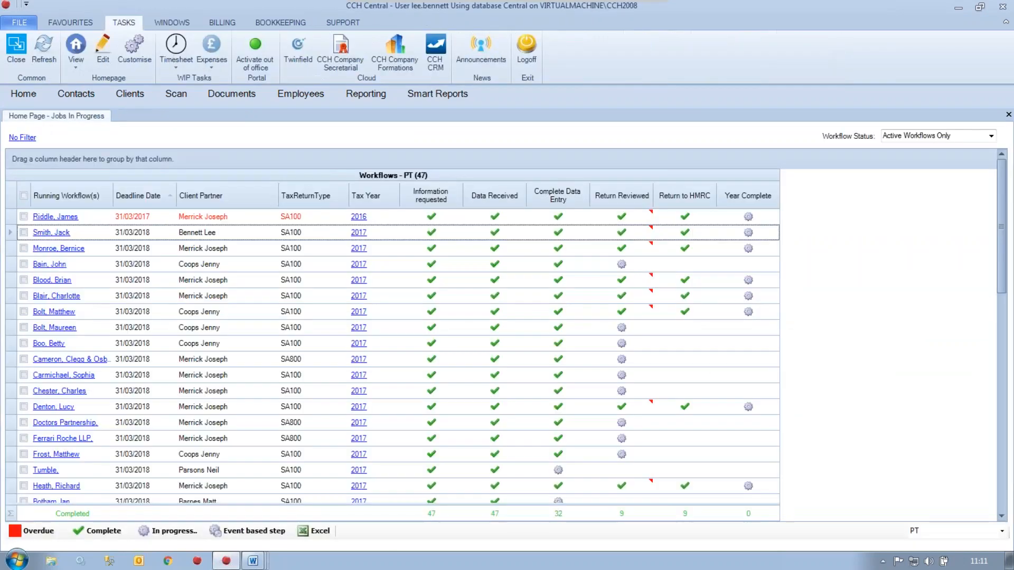